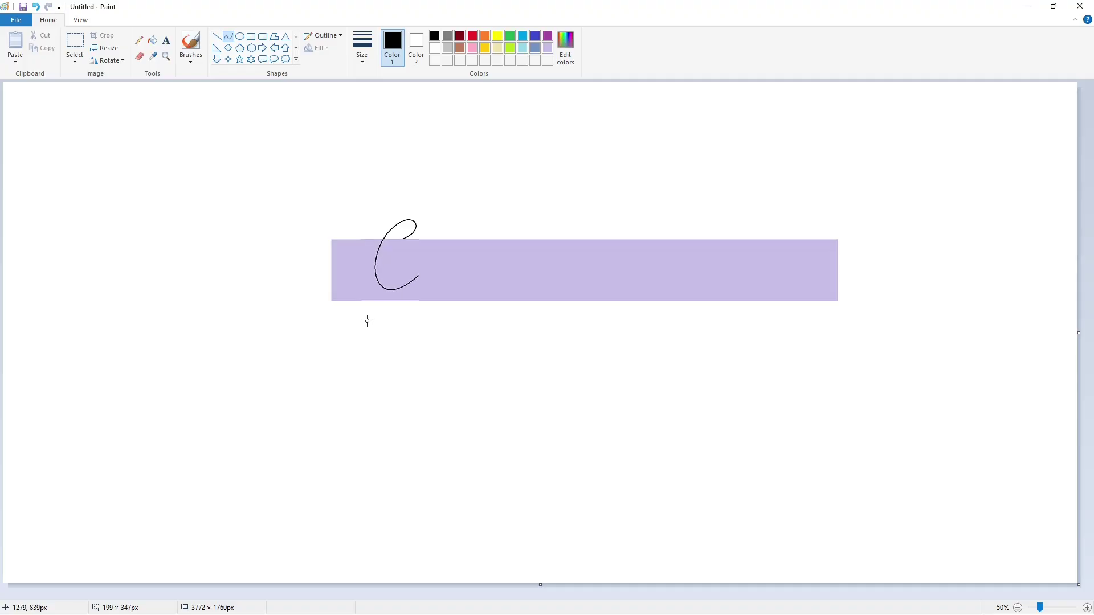
Step: Draw the outer curve of the letter C with its hooked upper terminal around the inner curve
{"action": "left_click", "coordinate": [504, 275]}
{"action": "mouse_move", "coordinate": [428, 227]}
{"action": "left_mouse_down"}
{"action": "mouse_move", "coordinate": [431, 244]}
{"action": "mouse_move", "coordinate": [384, 218]}
{"action": "mouse_move", "coordinate": [424, 211]}
{"action": "mouse_move", "coordinate": [408, 199]}
{"action": "mouse_move", "coordinate": [410, 293]}
{"action": "left_mouse_up"}
{"action": "mouse_move", "coordinate": [388, 257]}
{"action": "left_mouse_down"}
{"action": "mouse_move", "coordinate": [361, 237]}
{"action": "mouse_move", "coordinate": [331, 245]}
{"action": "mouse_move", "coordinate": [359, 330]}
{"action": "left_mouse_up"}
{"action": "key", "text": "ctrl+z"}
{"action": "left_click_drag", "start_coordinate": [385, 218], "coordinate": [347, 328]}
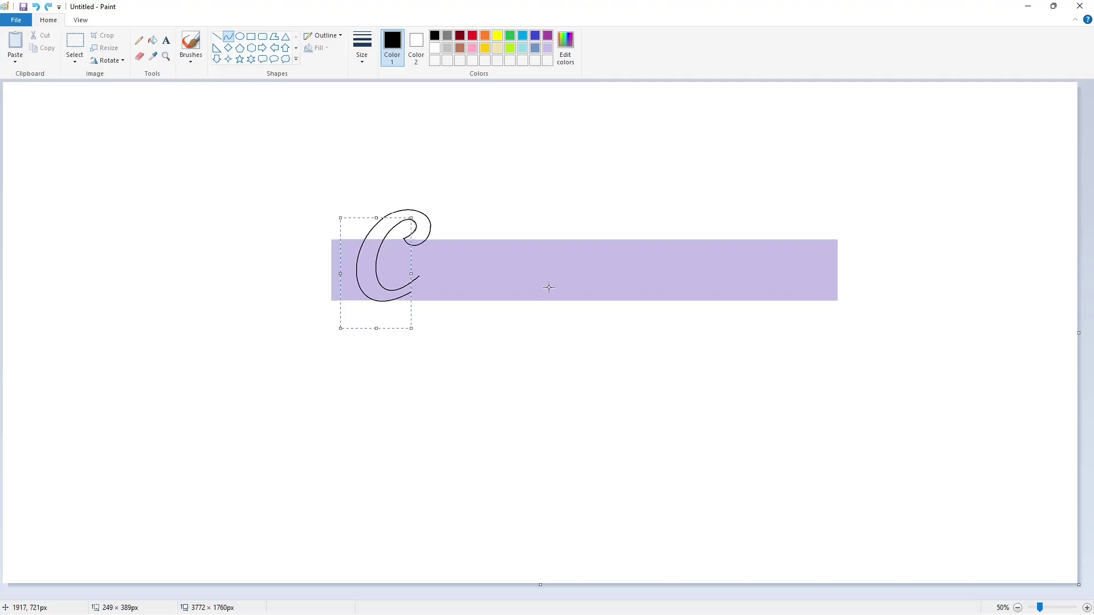
{"action": "left_click", "coordinate": [549, 286]}
Step: Draw the letter h's stem beside the C as two parallel slanted lines
{"action": "left_click", "coordinate": [216, 36]}
{"action": "left_click_drag", "start_coordinate": [446, 210], "coordinate": [404, 311]}
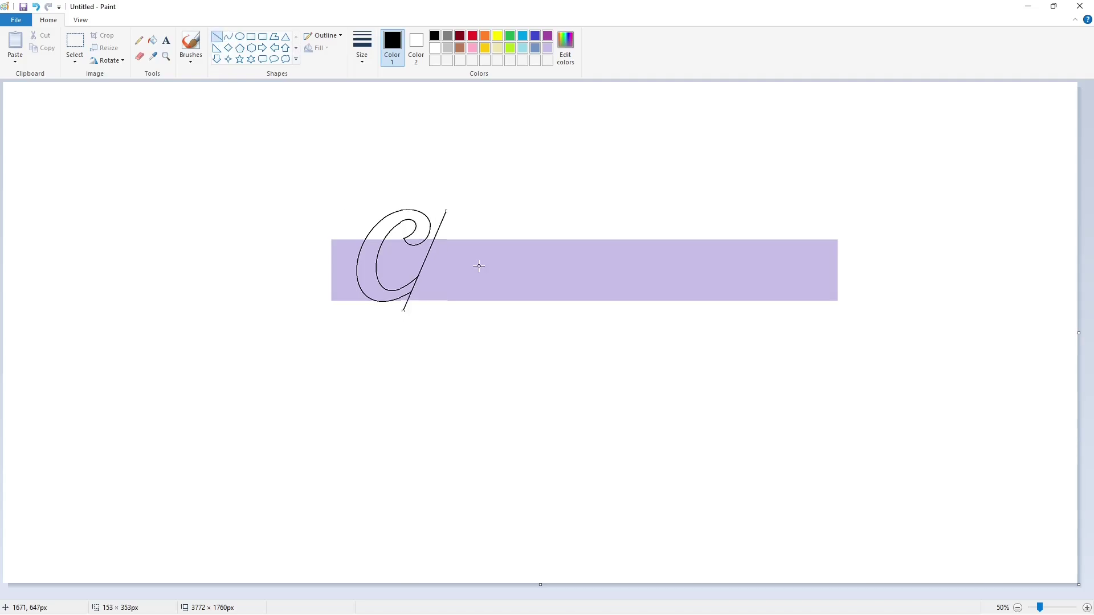
{"action": "left_click_drag", "start_coordinate": [468, 211], "coordinate": [420, 316]}
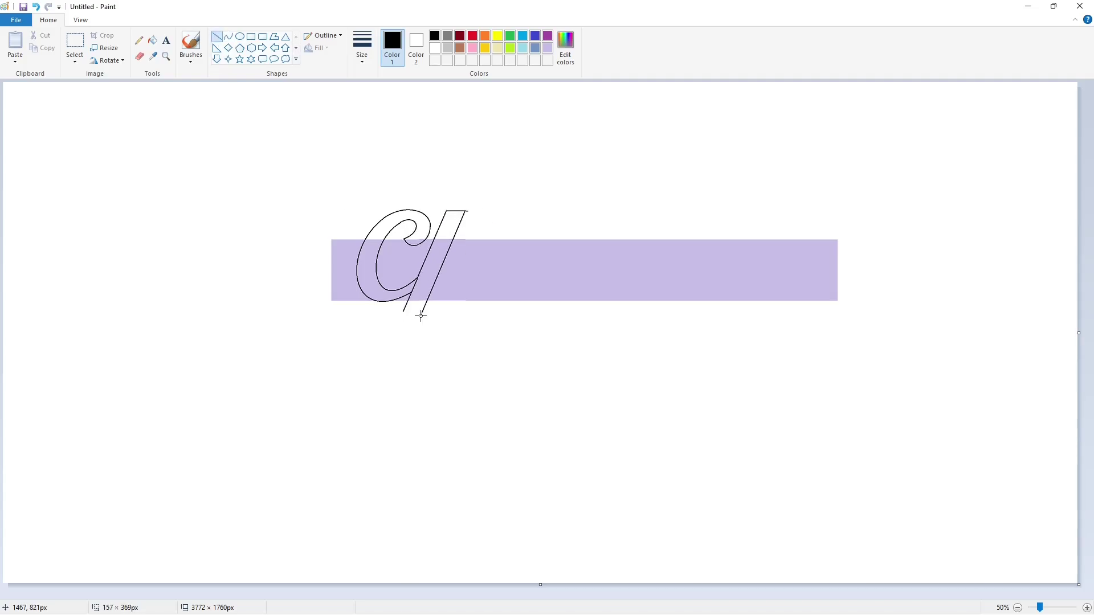
{"action": "left_click", "coordinate": [562, 252]}
Step: Draw the h's outer and inner arch curves and the curved hook at its foot
{"action": "left_click", "coordinate": [228, 36]}
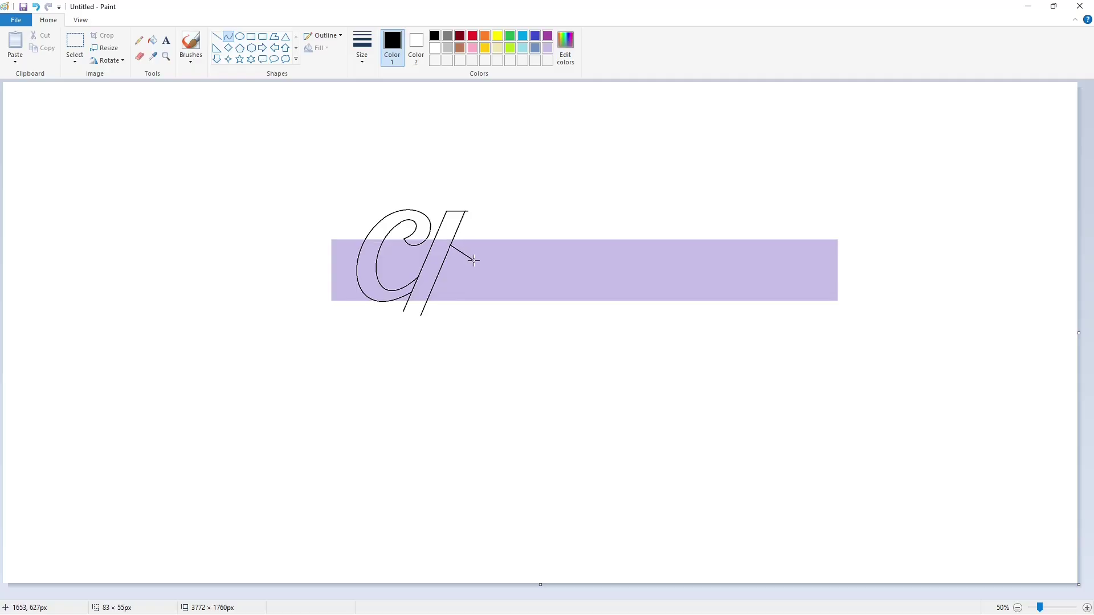
{"action": "left_click_drag", "start_coordinate": [473, 260], "coordinate": [481, 239]}
{"action": "left_click", "coordinate": [217, 36]}
{"action": "left_click", "coordinate": [228, 35]}
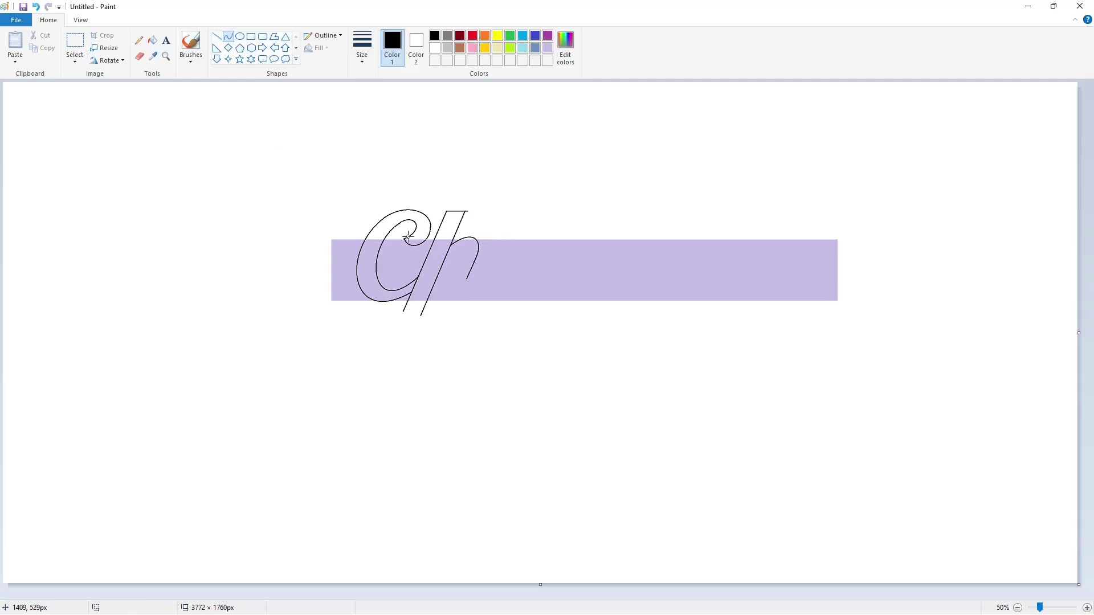
{"action": "left_click", "coordinate": [459, 253]}
{"action": "left_click", "coordinate": [216, 36]}
{"action": "left_click", "coordinate": [228, 36]}
{"action": "mouse_move", "coordinate": [442, 283]}
{"action": "left_mouse_down"}
{"action": "mouse_move", "coordinate": [475, 296]}
{"action": "mouse_move", "coordinate": [439, 298]}
{"action": "mouse_move", "coordinate": [454, 307]}
{"action": "left_mouse_up"}
Step: Draw the first stem of the letter u with slanted lines and a rounded bottom curve joining the h
{"action": "left_click", "coordinate": [216, 36]}
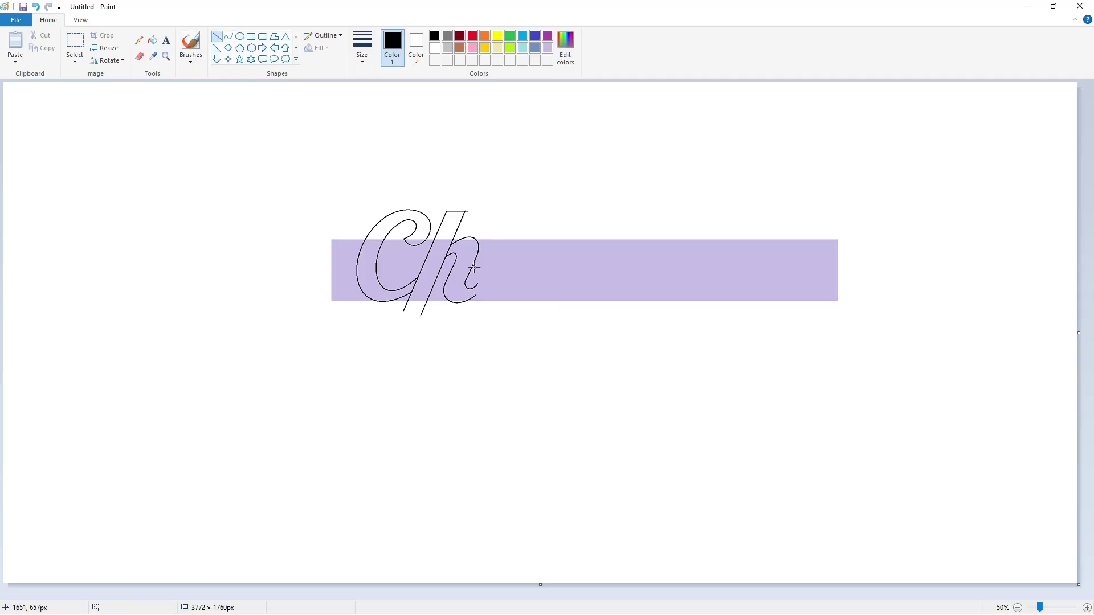
{"action": "left_click_drag", "start_coordinate": [477, 287], "coordinate": [501, 229]}
{"action": "left_click", "coordinate": [531, 247]}
{"action": "left_click_drag", "start_coordinate": [496, 283], "coordinate": [516, 234]}
{"action": "left_click", "coordinate": [228, 36]}
{"action": "left_click_drag", "start_coordinate": [477, 295], "coordinate": [504, 298]}
{"action": "mouse_move", "coordinate": [490, 297]}
{"action": "left_mouse_down"}
{"action": "mouse_move", "coordinate": [479, 308]}
{"action": "mouse_move", "coordinate": [507, 284]}
{"action": "mouse_move", "coordinate": [530, 229]}
{"action": "left_mouse_up"}
{"action": "left_click", "coordinate": [493, 306]}
{"action": "left_click", "coordinate": [569, 304]}
Step: Complete the u's second stem with another slanted line and curves along its foot
{"action": "left_click", "coordinate": [217, 36]}
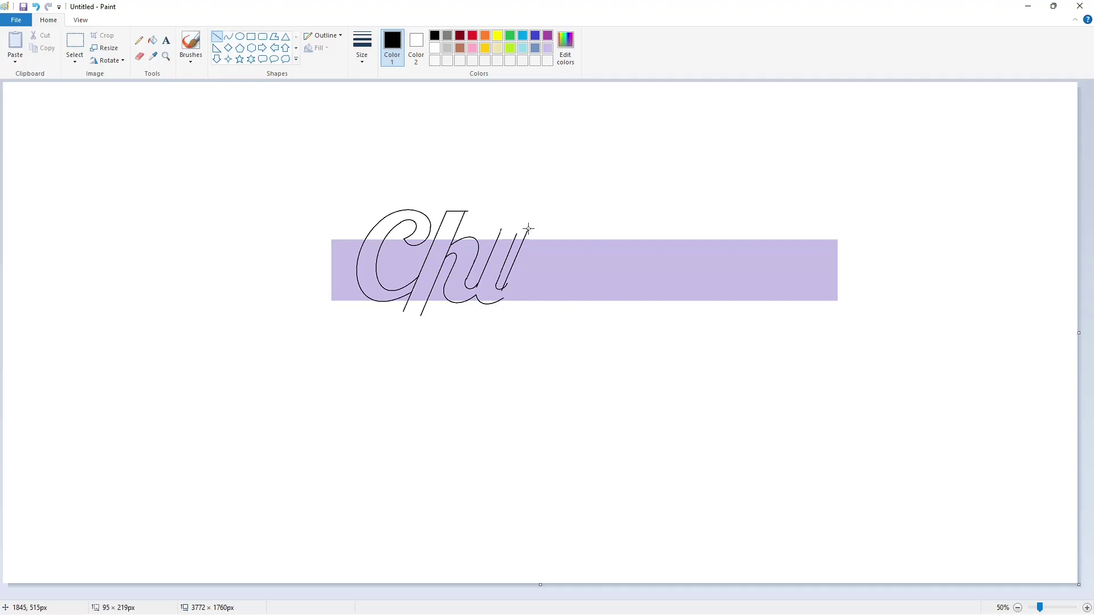
{"action": "left_click_drag", "start_coordinate": [526, 282], "coordinate": [551, 223]}
{"action": "left_click", "coordinate": [593, 271]}
{"action": "left_click", "coordinate": [228, 36]}
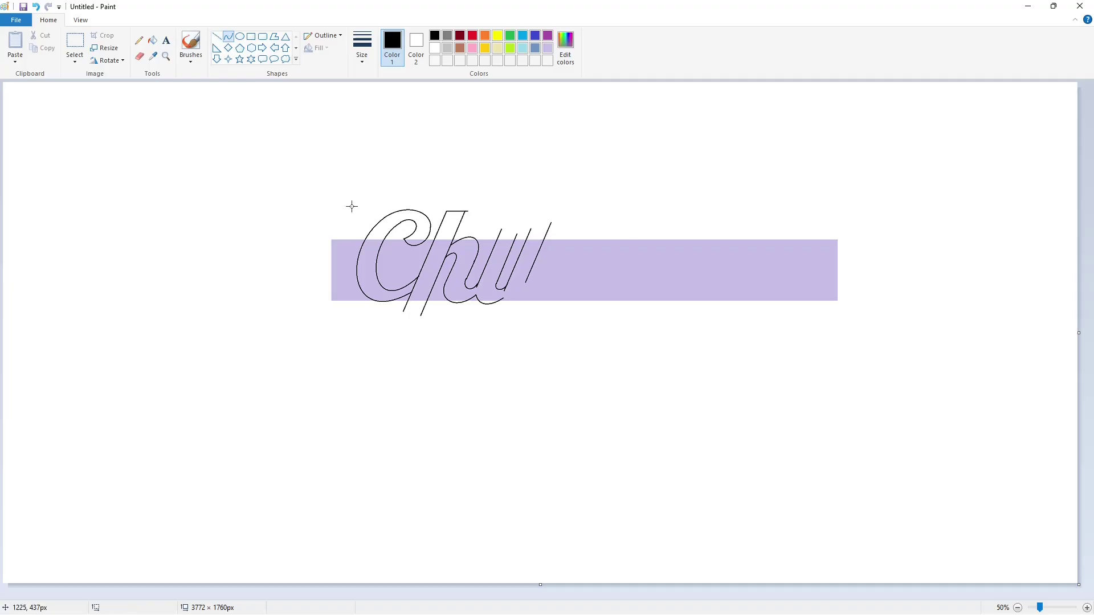
{"action": "left_click", "coordinate": [517, 307]}
{"action": "left_click", "coordinate": [604, 310]}
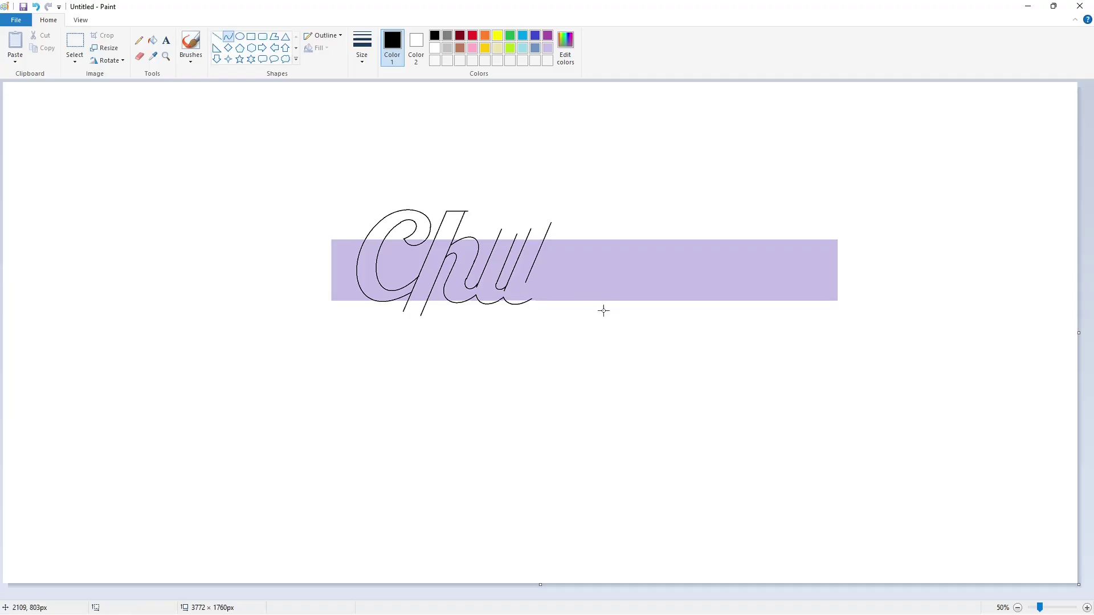
{"action": "left_click", "coordinate": [531, 294]}
Step: Draw the letter p's slanted stem edge and a curved descending tail below the guide band
{"action": "left_click", "coordinate": [217, 36]}
{"action": "left_click_drag", "start_coordinate": [558, 237], "coordinate": [530, 309]}
{"action": "left_click", "coordinate": [598, 272]}
{"action": "left_click", "coordinate": [228, 36]}
{"action": "left_click", "coordinate": [521, 323]}
{"action": "left_click", "coordinate": [518, 325]}
{"action": "left_click_drag", "start_coordinate": [511, 327], "coordinate": [535, 340]}
{"action": "left_click", "coordinate": [635, 328]}
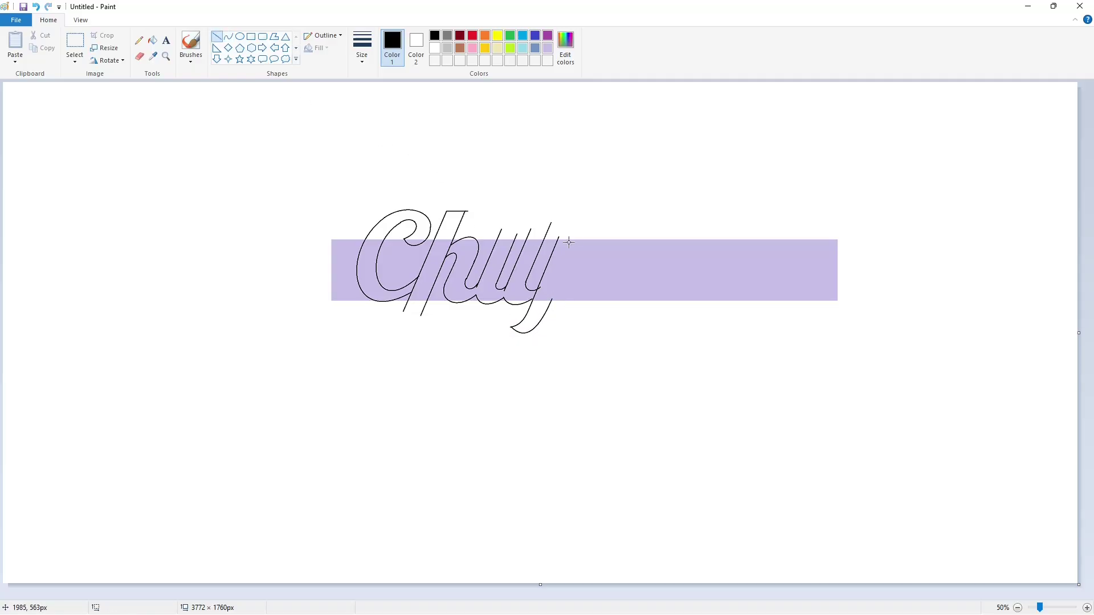
Step: Draw the inner counter and outer bowl curves of the letter p
{"action": "mouse_move", "coordinate": [576, 240]}
{"action": "left_mouse_down"}
{"action": "mouse_move", "coordinate": [555, 296]}
{"action": "mouse_move", "coordinate": [570, 273]}
{"action": "mouse_move", "coordinate": [564, 309]}
{"action": "mouse_move", "coordinate": [610, 309]}
{"action": "mouse_move", "coordinate": [577, 283]}
{"action": "mouse_move", "coordinate": [562, 305]}
{"action": "mouse_move", "coordinate": [569, 259]}
{"action": "mouse_move", "coordinate": [586, 240]}
{"action": "left_mouse_up"}
{"action": "left_click_drag", "start_coordinate": [568, 285], "coordinate": [566, 305]}
{"action": "left_click", "coordinate": [630, 303]}
{"action": "mouse_move", "coordinate": [574, 245]}
{"action": "left_mouse_down"}
{"action": "mouse_move", "coordinate": [597, 268]}
{"action": "mouse_move", "coordinate": [591, 233]}
{"action": "left_mouse_up"}
{"action": "left_click_drag", "start_coordinate": [601, 243], "coordinate": [606, 245]}
{"action": "left_click", "coordinate": [559, 313]}
{"action": "mouse_move", "coordinate": [552, 299]}
{"action": "left_mouse_down"}
{"action": "mouse_move", "coordinate": [600, 277]}
{"action": "mouse_move", "coordinate": [561, 313]}
{"action": "left_mouse_up"}
{"action": "mouse_move", "coordinate": [573, 302]}
{"action": "left_mouse_down"}
{"action": "mouse_move", "coordinate": [646, 247]}
{"action": "mouse_move", "coordinate": [624, 228]}
{"action": "left_mouse_up"}
{"action": "left_click", "coordinate": [685, 290]}
{"action": "key", "text": "ctrl+z"}
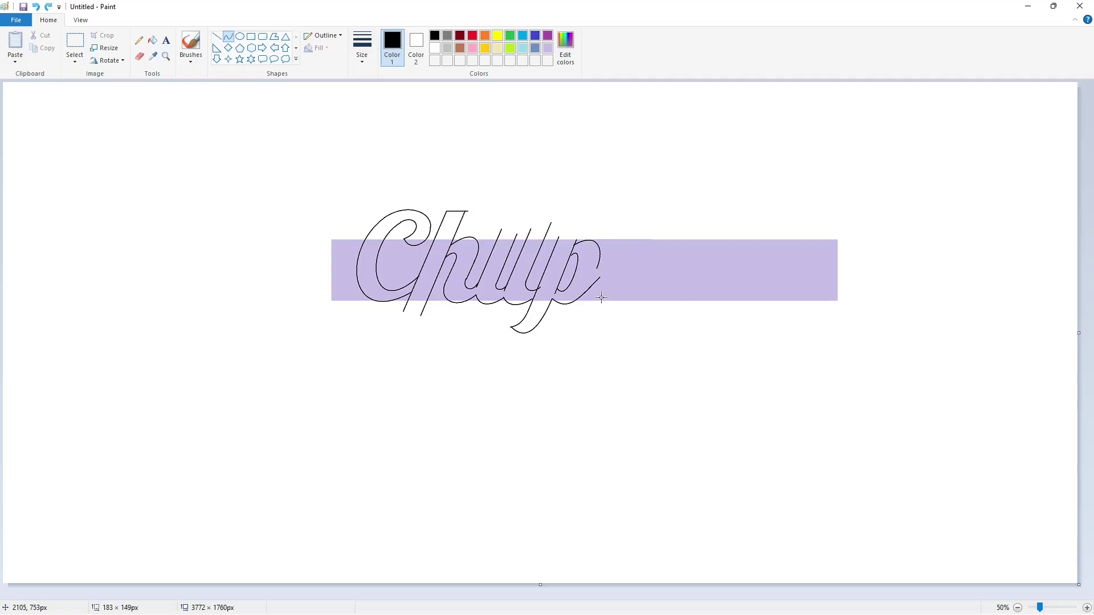
Step: Draw the connecting stroke from the p and the outer bowl curve of the letter a
{"action": "mouse_move", "coordinate": [597, 268]}
{"action": "left_mouse_down"}
{"action": "mouse_move", "coordinate": [646, 243]}
{"action": "mouse_move", "coordinate": [627, 227]}
{"action": "mouse_move", "coordinate": [615, 256]}
{"action": "left_mouse_up"}
{"action": "key", "text": "ctrl+z"}
{"action": "left_click", "coordinate": [217, 36]}
{"action": "left_click", "coordinate": [649, 252]}
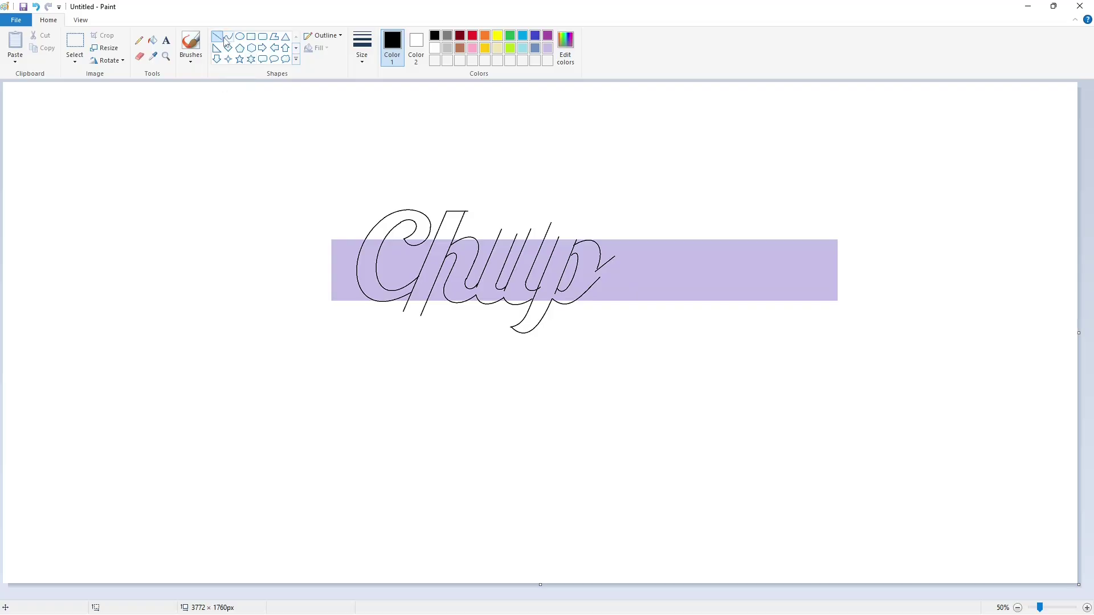
{"action": "left_click", "coordinate": [228, 36]}
{"action": "mouse_move", "coordinate": [646, 245]}
{"action": "left_mouse_down"}
{"action": "mouse_move", "coordinate": [622, 239]}
{"action": "mouse_move", "coordinate": [631, 238]}
{"action": "left_mouse_up"}
{"action": "left_click_drag", "start_coordinate": [618, 296], "coordinate": [596, 303]}
{"action": "left_click_drag", "start_coordinate": [599, 305], "coordinate": [610, 311]}
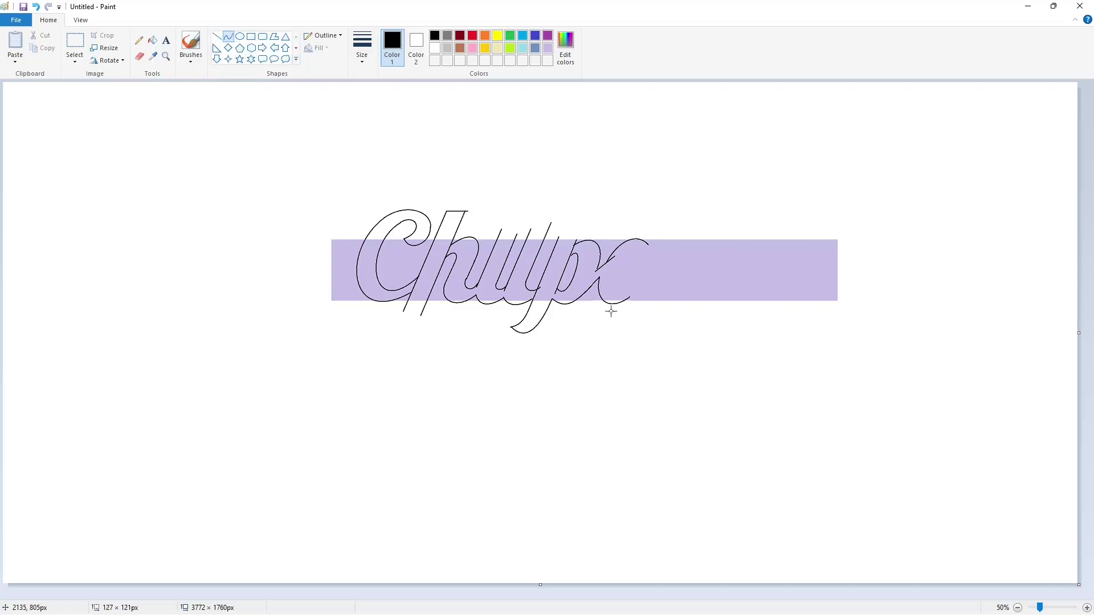
Step: Draw the a's two slanted stem lines, its curved foot and the inner curve of its bowl
{"action": "left_click", "coordinate": [216, 37]}
{"action": "left_click_drag", "start_coordinate": [652, 237], "coordinate": [629, 298]}
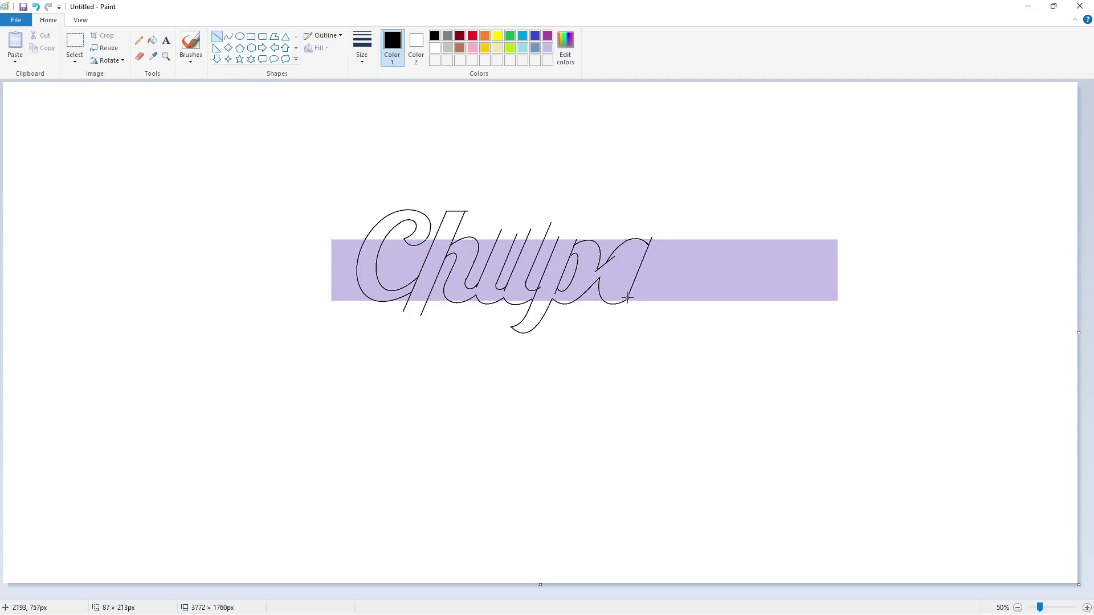
{"action": "mouse_move", "coordinate": [670, 234]}
{"action": "left_mouse_down"}
{"action": "mouse_move", "coordinate": [653, 299]}
{"action": "mouse_move", "coordinate": [629, 298]}
{"action": "mouse_move", "coordinate": [629, 273]}
{"action": "mouse_move", "coordinate": [608, 296]}
{"action": "left_mouse_up"}
{"action": "left_click", "coordinate": [227, 36]}
{"action": "left_click", "coordinate": [645, 295]}
{"action": "left_click", "coordinate": [646, 295]}
{"action": "left_click", "coordinate": [632, 308]}
{"action": "left_click", "coordinate": [650, 308]}
{"action": "left_click_drag", "start_coordinate": [627, 244], "coordinate": [633, 233]}
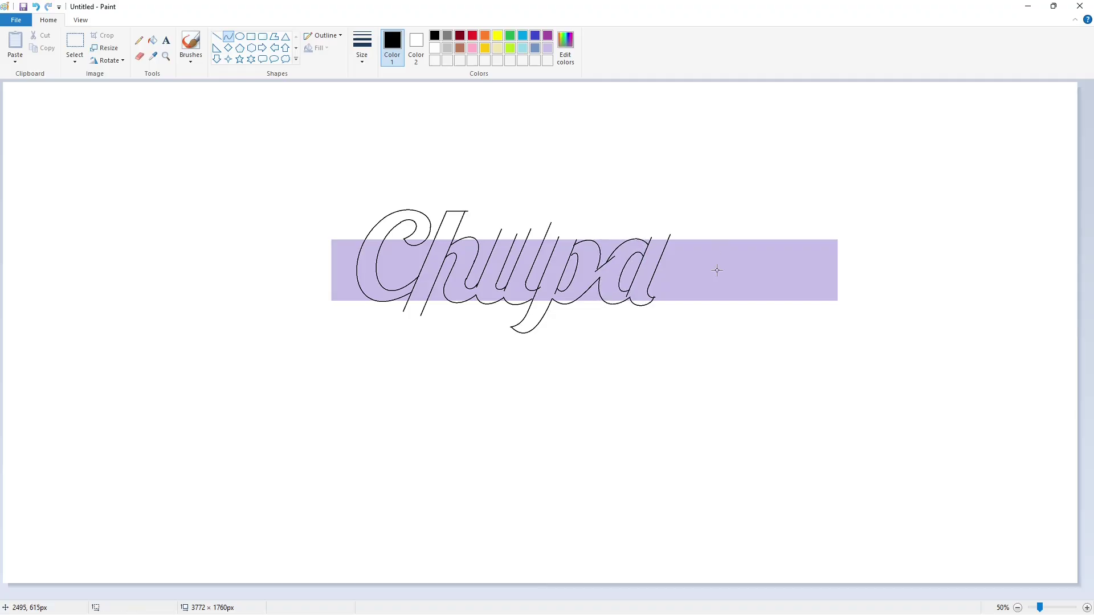
Step: Fill every section of the "Chupa" letter outlines with black
{"action": "left_click", "coordinate": [1087, 608]}
{"action": "left_click_drag", "start_coordinate": [433, 596], "coordinate": [652, 595]}
{"action": "scroll", "coordinate": [380, 299], "scroll_direction": "down", "scroll_amount": 2}
{"action": "left_click", "coordinate": [153, 40]}
{"action": "left_click", "coordinate": [293, 317]}
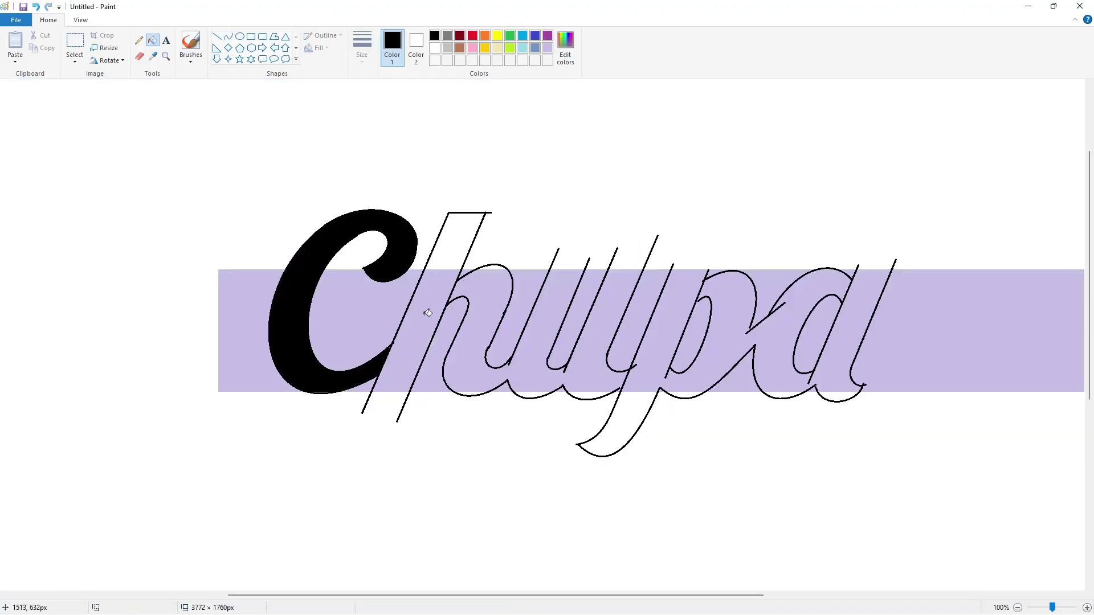
{"action": "left_click", "coordinate": [427, 312]}
{"action": "left_click", "coordinate": [500, 272]}
{"action": "left_click", "coordinate": [533, 394]}
{"action": "left_click", "coordinate": [590, 395]}
{"action": "left_click", "coordinate": [644, 380]}
{"action": "left_click", "coordinate": [640, 401]}
{"action": "left_click", "coordinate": [684, 395]}
{"action": "left_click", "coordinate": [783, 394]}
{"action": "left_click", "coordinate": [838, 396]}
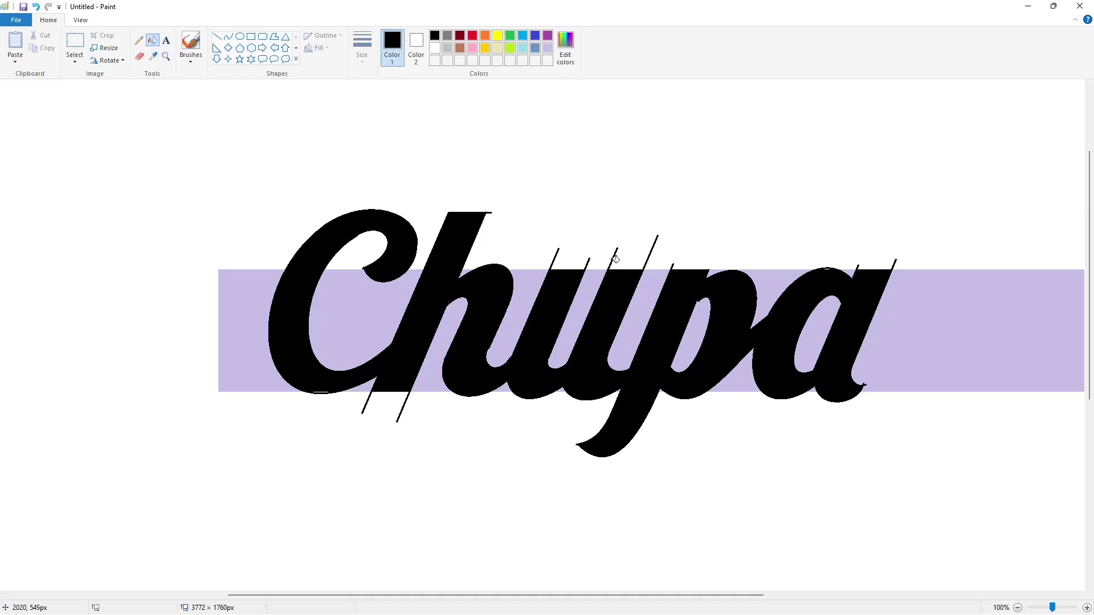
Step: Turn the lavender guide areas white, including the background and the counters of the p and a
{"action": "left_click", "coordinate": [547, 48]}
{"action": "left_click", "coordinate": [556, 178]}
{"action": "left_click", "coordinate": [435, 48]}
{"action": "left_click", "coordinate": [638, 257]}
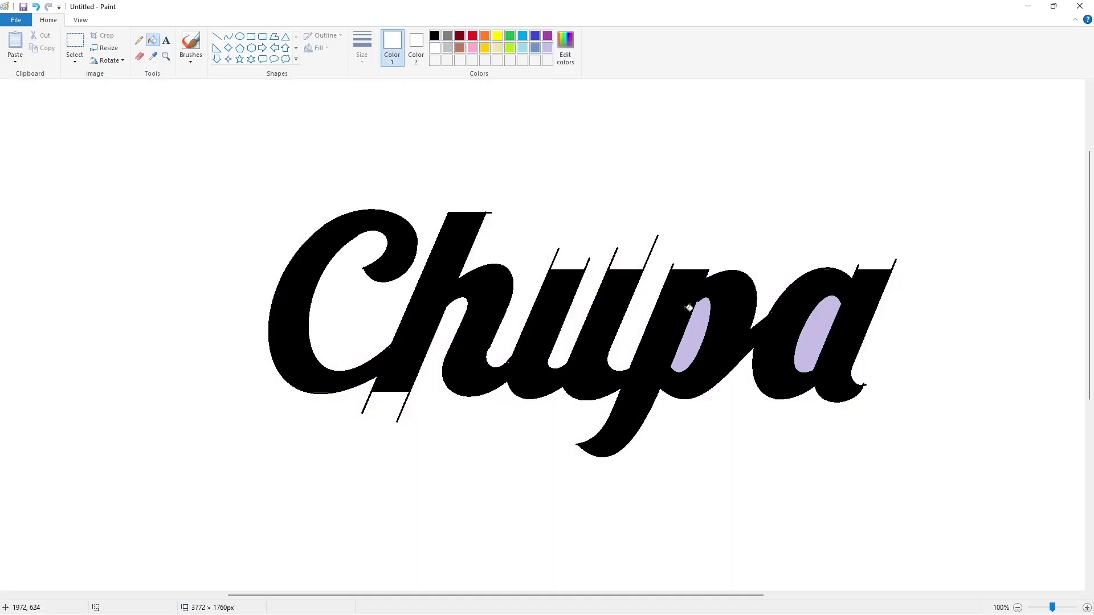
{"action": "left_click", "coordinate": [689, 323]}
{"action": "left_click", "coordinate": [820, 333]}
Step: Patch gaps and rough joins on the C, h, u and a with short black lines
{"action": "left_click", "coordinate": [218, 36]}
{"action": "left_click", "coordinate": [436, 38]}
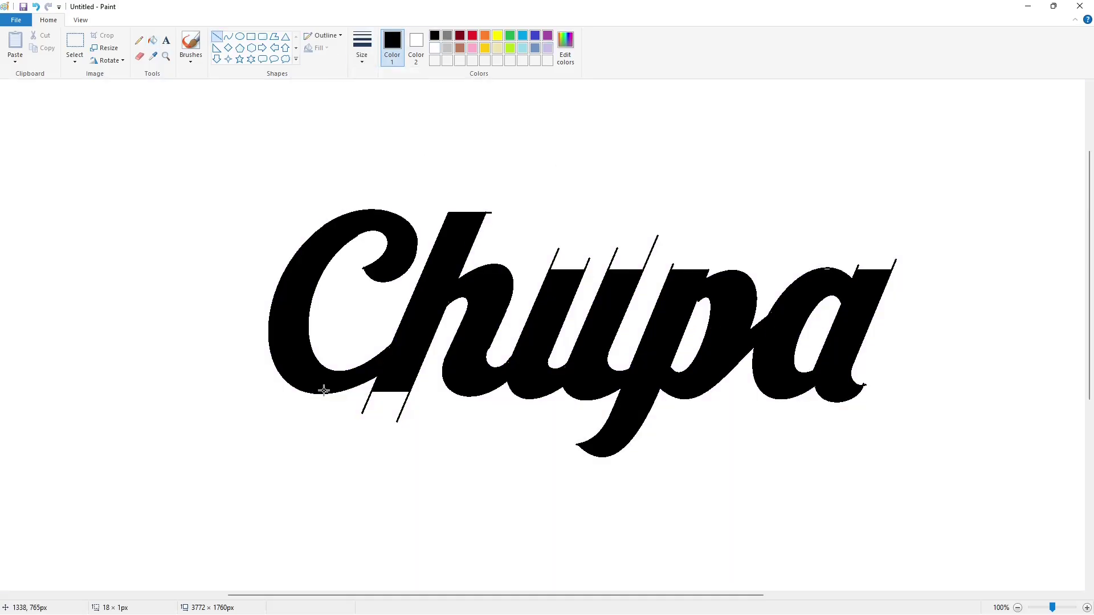
{"action": "left_click_drag", "start_coordinate": [823, 269], "coordinate": [830, 269]}
{"action": "left_click_drag", "start_coordinate": [444, 305], "coordinate": [461, 290]}
{"action": "left_click_drag", "start_coordinate": [552, 348], "coordinate": [542, 378]}
{"action": "left_click", "coordinate": [608, 367]}
{"action": "left_click_drag", "start_coordinate": [491, 339], "coordinate": [480, 368]}
Step: Cut off the overshooting line ends at the h's top and base and above the u, p and a
{"action": "left_click", "coordinate": [445, 60]}
{"action": "mouse_move", "coordinate": [470, 207]}
{"action": "left_mouse_down"}
{"action": "mouse_move", "coordinate": [498, 207]}
{"action": "mouse_move", "coordinate": [496, 190]}
{"action": "left_mouse_up"}
{"action": "left_click", "coordinate": [532, 193]}
{"action": "left_click_drag", "start_coordinate": [364, 396], "coordinate": [408, 395]}
{"action": "left_click", "coordinate": [475, 410]}
{"action": "left_click", "coordinate": [683, 258]}
{"action": "left_click", "coordinate": [917, 382]}
Step: Smooth the edges of the p and a counters with short lines
{"action": "left_click", "coordinate": [435, 35]}
{"action": "left_click_drag", "start_coordinate": [687, 313], "coordinate": [701, 294]}
{"action": "left_click", "coordinate": [698, 368]}
{"action": "left_click_drag", "start_coordinate": [672, 376], "coordinate": [673, 340]}
{"action": "left_click", "coordinate": [773, 349]}
{"action": "left_click_drag", "start_coordinate": [842, 339], "coordinate": [812, 367]}
{"action": "left_click", "coordinate": [888, 352]}
{"action": "left_click_drag", "start_coordinate": [844, 292], "coordinate": [837, 331]}
{"action": "left_click", "coordinate": [841, 364]}
Step: Refine the C's inner edge around its terminal with white lines and touch up the a's counter in black
{"action": "left_click", "coordinate": [435, 48]}
{"action": "left_click_drag", "start_coordinate": [353, 275], "coordinate": [367, 260]}
{"action": "left_click", "coordinate": [447, 277]}
{"action": "left_click_drag", "start_coordinate": [353, 236], "coordinate": [376, 227]}
{"action": "left_click", "coordinate": [435, 36]}
{"action": "left_click", "coordinate": [842, 306]}
Step: Remove the detached stray line ends around the letters by filling them with white
{"action": "left_click", "coordinate": [153, 40]}
{"action": "left_click", "coordinate": [434, 48]}
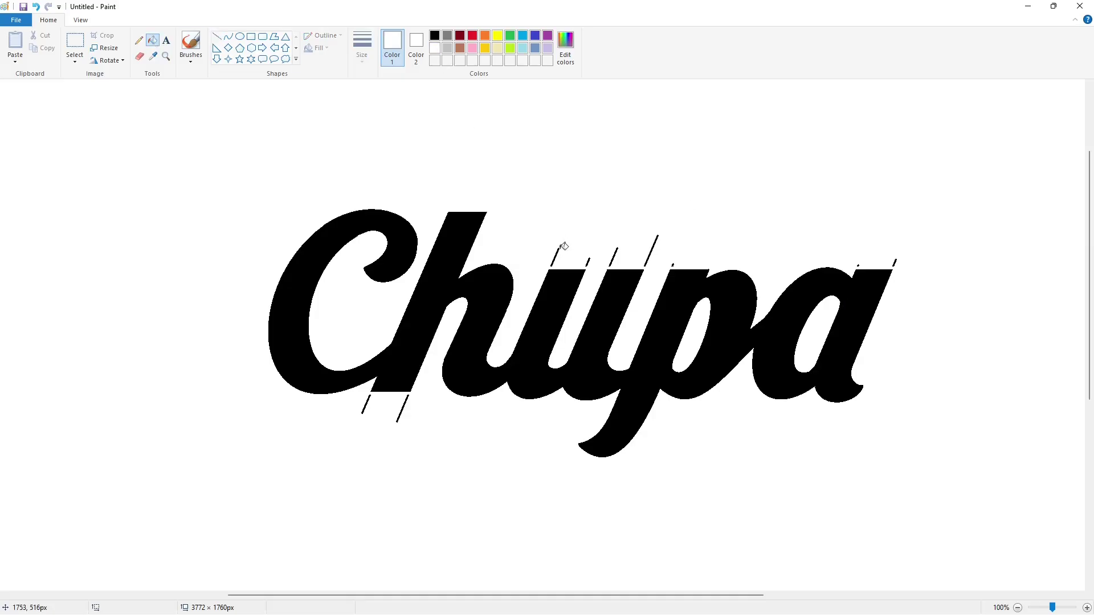
{"action": "left_click", "coordinate": [614, 256]}
{"action": "left_click", "coordinate": [652, 251]}
{"action": "scroll", "coordinate": [968, 559], "scroll_direction": "down", "scroll_amount": 1}
Step: Try to place an enlarged duplicate of the "Chupa" lettering directly below the original
{"action": "left_click", "coordinate": [251, 36]}
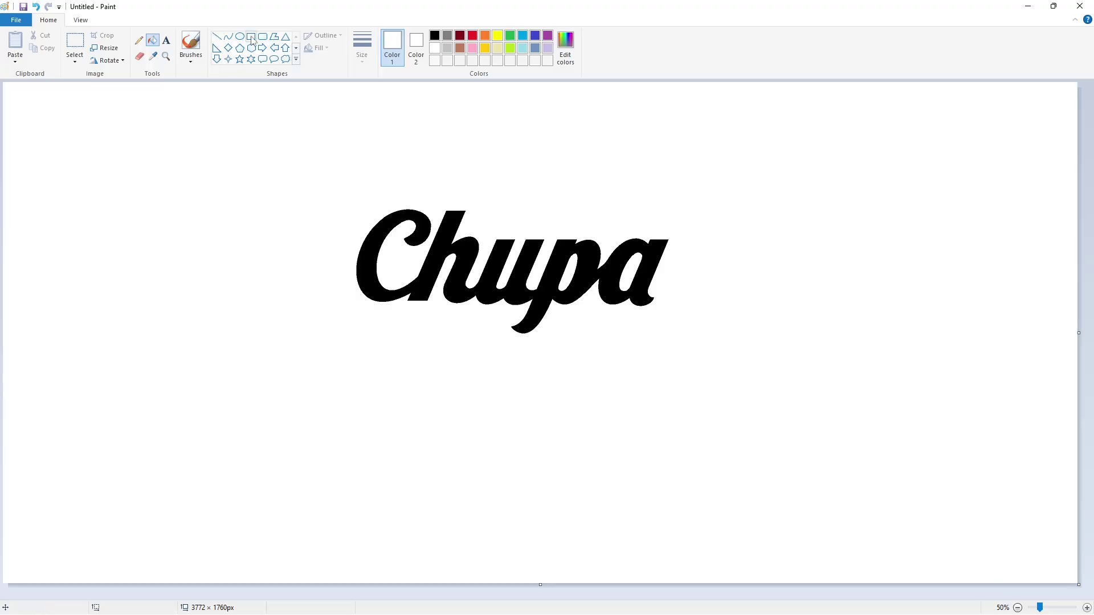
{"action": "left_click", "coordinate": [435, 35]}
{"action": "left_click", "coordinate": [74, 41]}
{"action": "left_click_drag", "start_coordinate": [278, 173], "coordinate": [754, 426]}
{"action": "key", "text": "ctrl+c"}
{"action": "key", "text": "ctrl+v"}
{"action": "left_click", "coordinate": [74, 59]}
{"action": "left_click", "coordinate": [135, 165]}
{"action": "left_click_drag", "start_coordinate": [150, 146], "coordinate": [412, 344]}
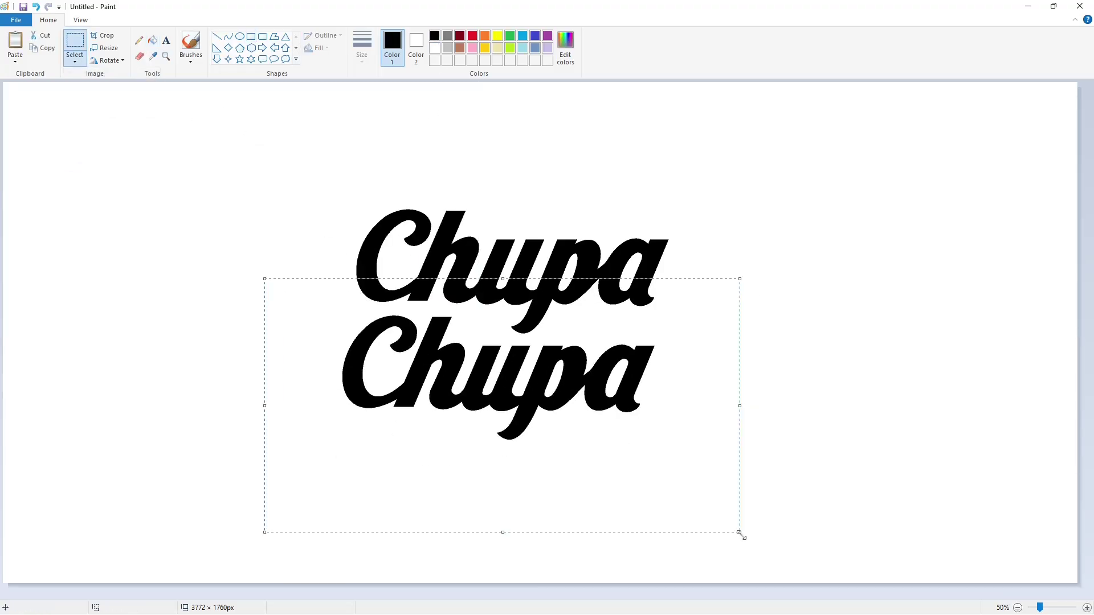
{"action": "left_click_drag", "start_coordinate": [741, 534], "coordinate": [760, 557]}
{"action": "left_click_drag", "start_coordinate": [584, 451], "coordinate": [585, 444]}
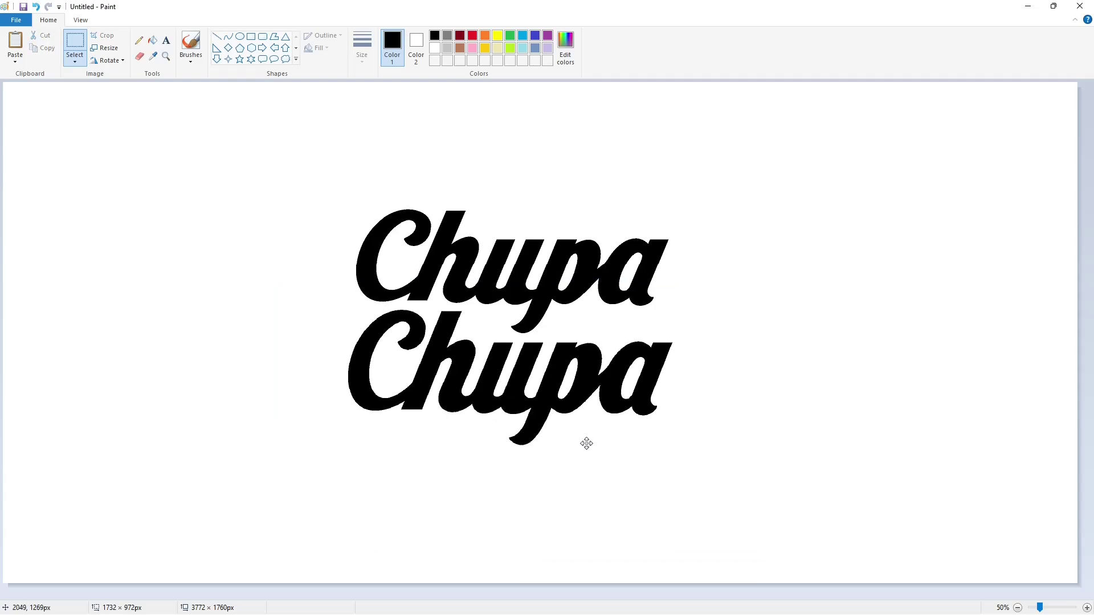
Step: Undo the duplicate's last change, try positioning a fresh pasted copy, and delete it
{"action": "key", "text": "ctrl+z"}
{"action": "key", "text": "ctrl+v"}
{"action": "left_click_drag", "start_coordinate": [479, 336], "coordinate": [514, 364]}
{"action": "left_click_drag", "start_coordinate": [340, 234], "coordinate": [593, 419]}
{"action": "key", "text": "Delete"}
Step: Draw a rectangle about 1203 × 251 px below the "Chupa" lettering and fill it with lavender
{"action": "left_click", "coordinate": [251, 36]}
{"action": "left_click_drag", "start_coordinate": [293, 317], "coordinate": [638, 472]}
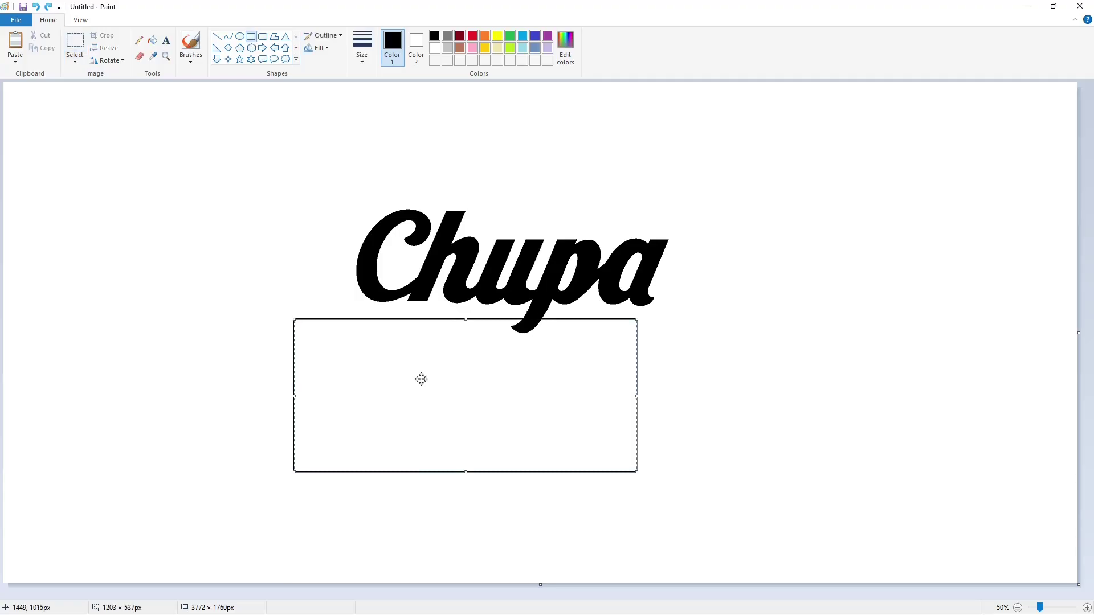
{"action": "left_click_drag", "start_coordinate": [420, 377], "coordinate": [474, 396]}
{"action": "left_click_drag", "start_coordinate": [520, 489], "coordinate": [522, 410]}
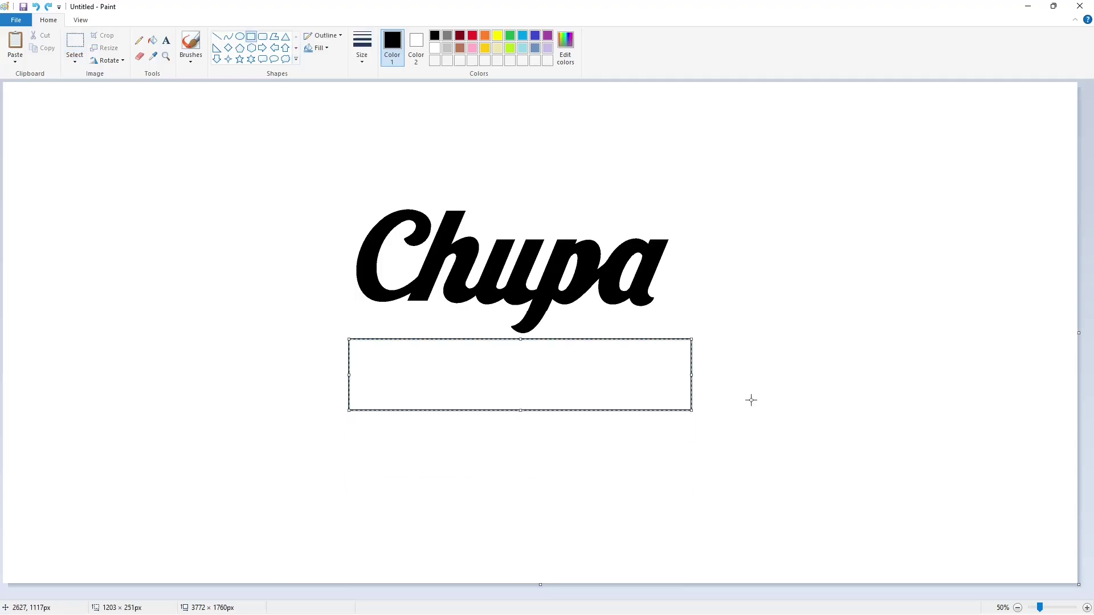
{"action": "left_click", "coordinate": [152, 39]}
{"action": "left_click", "coordinate": [391, 367]}
{"action": "left_click", "coordinate": [548, 48]}
{"action": "left_click", "coordinate": [392, 382]}
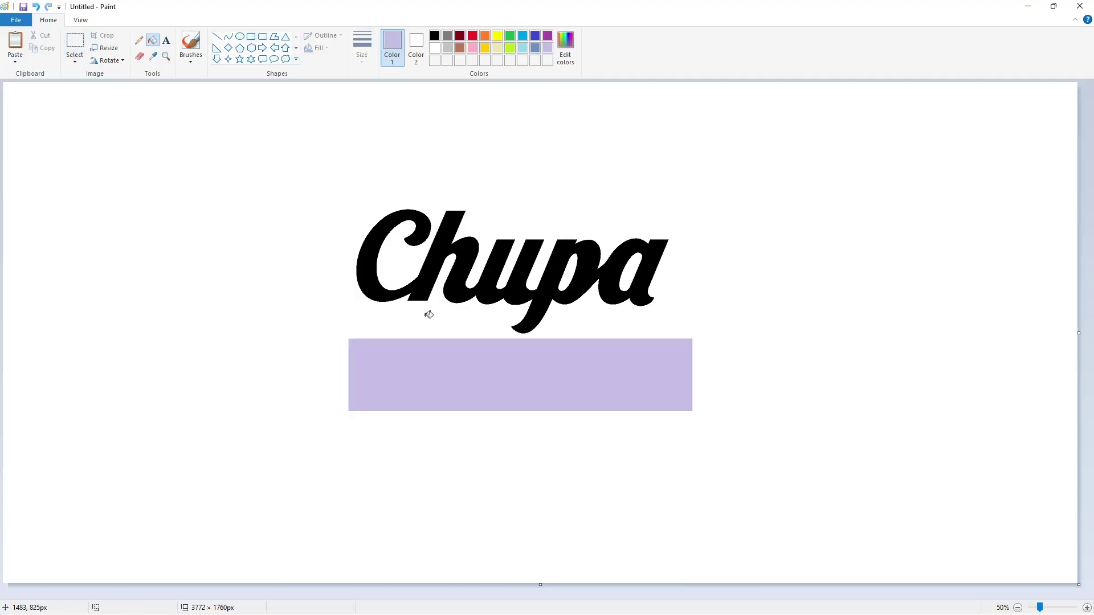
Step: Draw the inner curve of a second letter C in black over the new lavender guide band
{"action": "left_click", "coordinate": [228, 36]}
{"action": "left_click", "coordinate": [435, 35]}
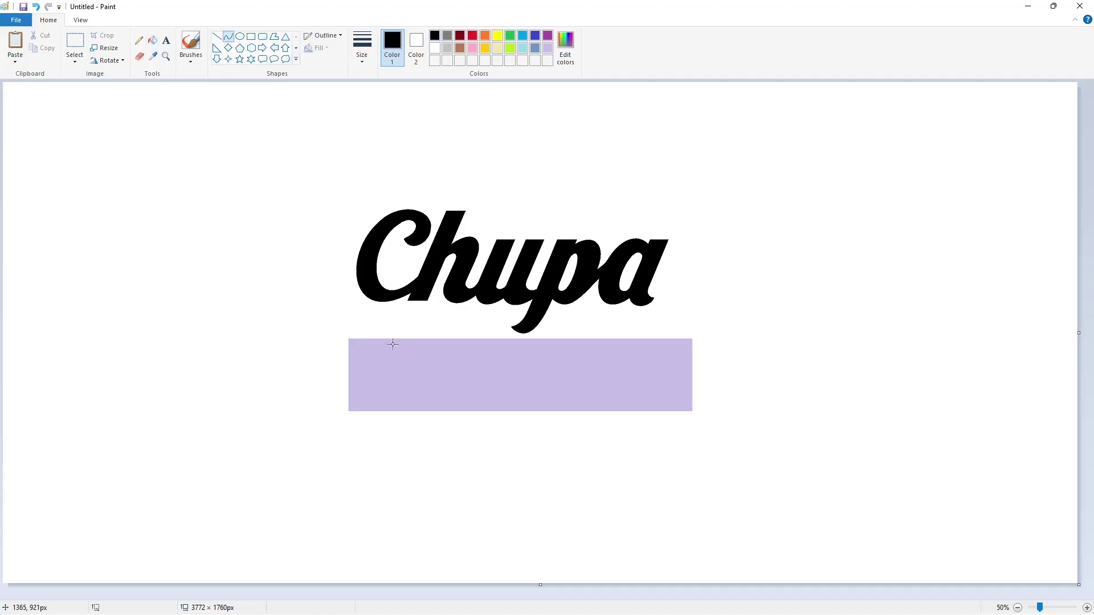
{"action": "left_click_drag", "start_coordinate": [385, 326], "coordinate": [361, 433]}
{"action": "left_click", "coordinate": [406, 315]}
{"action": "key", "text": "ctrl+z"}
{"action": "left_click_drag", "start_coordinate": [405, 378], "coordinate": [361, 435]}
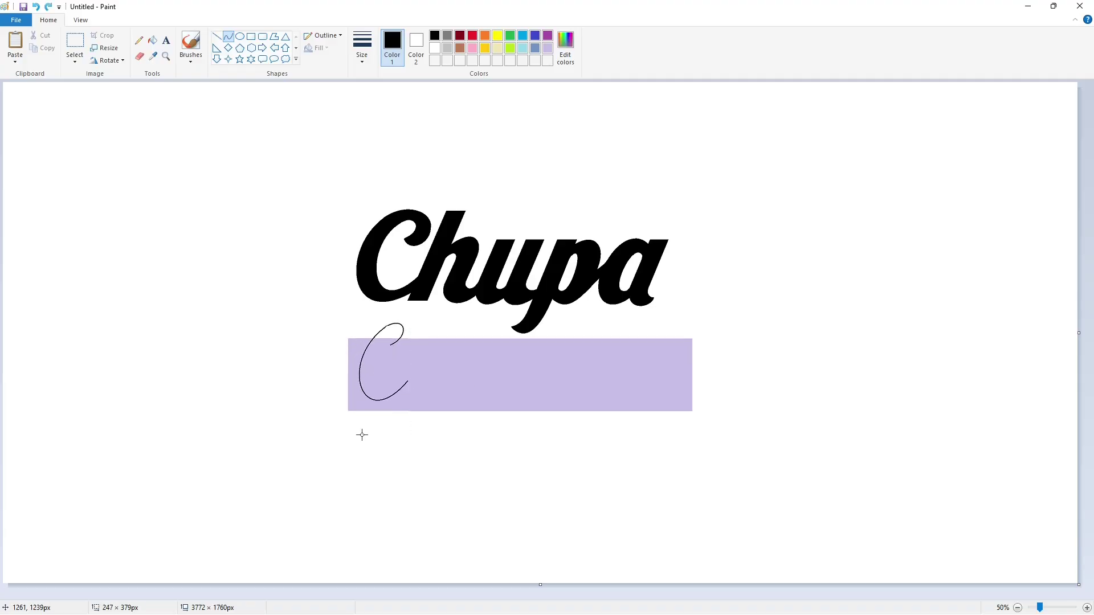
Step: Draw the curled upper terminal of the lower C with a curve joining the end of its inner curve
{"action": "mouse_move", "coordinate": [403, 313]}
{"action": "left_mouse_down"}
{"action": "mouse_move", "coordinate": [437, 325]}
{"action": "mouse_move", "coordinate": [399, 400]}
{"action": "left_mouse_up"}
{"action": "left_click", "coordinate": [390, 320]}
{"action": "left_click_drag", "start_coordinate": [398, 342], "coordinate": [335, 306]}
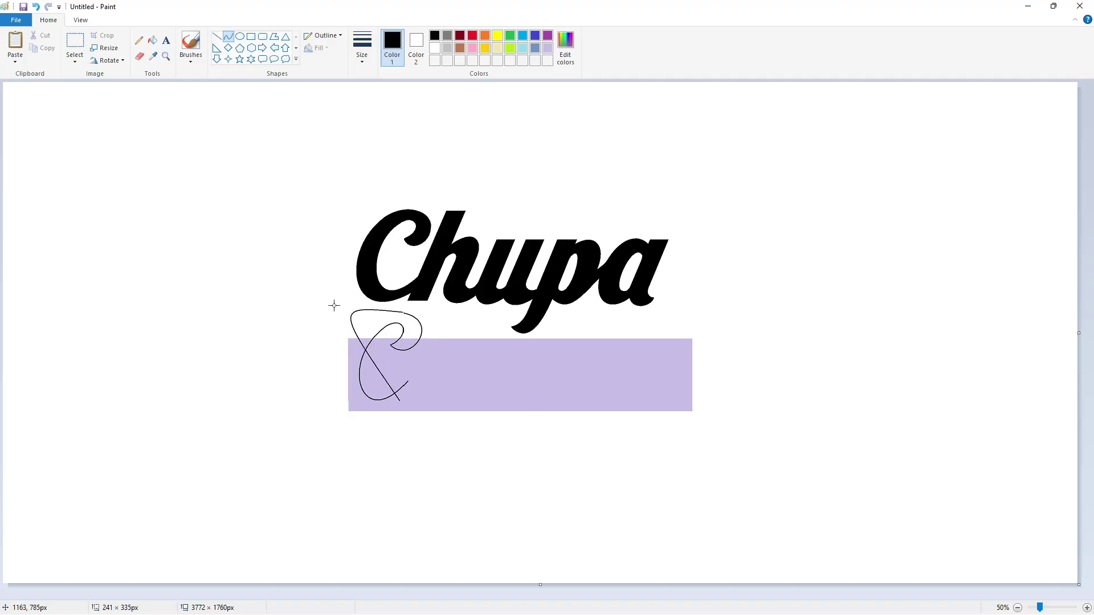
{"action": "mouse_move", "coordinate": [325, 364]}
{"action": "left_mouse_down"}
{"action": "mouse_move", "coordinate": [300, 456]}
{"action": "mouse_move", "coordinate": [364, 352]}
{"action": "left_mouse_up"}
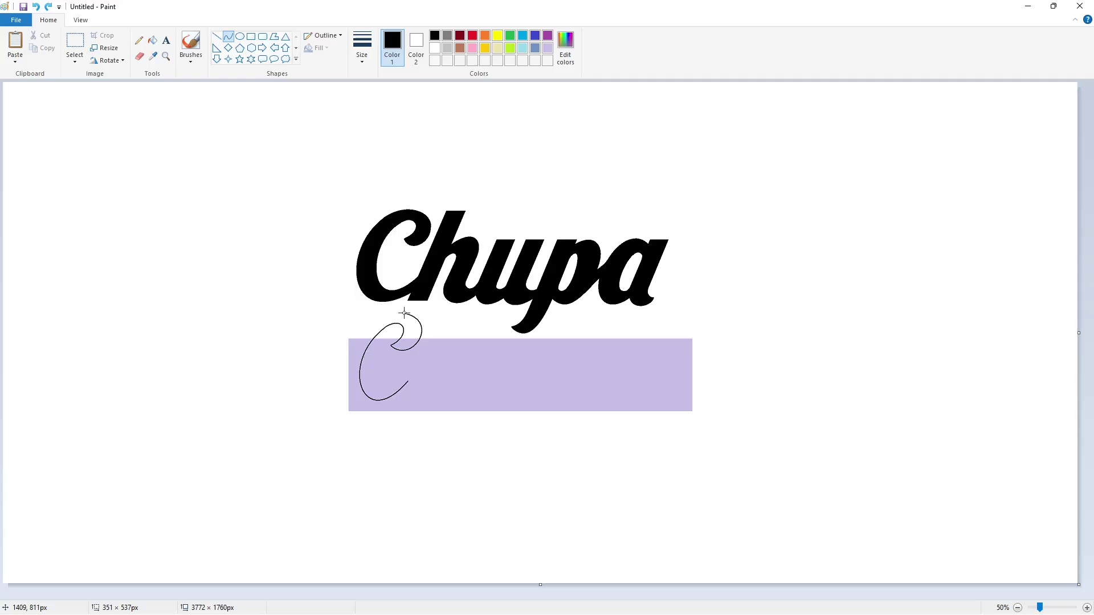
{"action": "left_click_drag", "start_coordinate": [404, 313], "coordinate": [383, 326]}
{"action": "left_click_drag", "start_coordinate": [405, 380], "coordinate": [398, 400]}
{"action": "left_click_drag", "start_coordinate": [393, 348], "coordinate": [361, 305]}
{"action": "left_click_drag", "start_coordinate": [342, 353], "coordinate": [288, 445]}
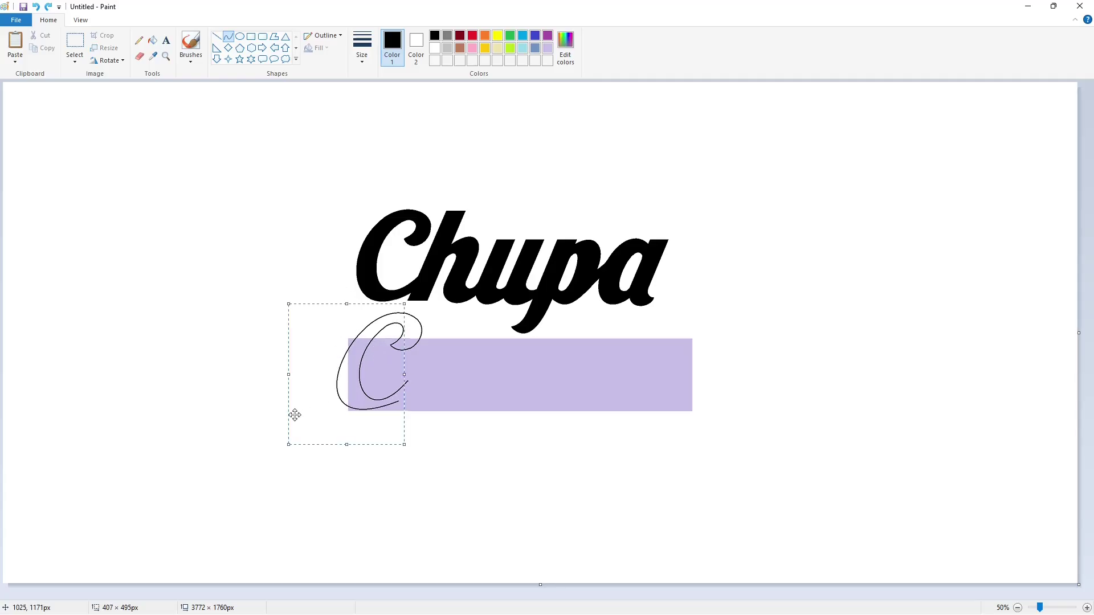
{"action": "key", "text": "ctrl+z"}
Step: Draw the lower C's outer edge as two joined curves, down its outer side and around its base
{"action": "left_click_drag", "start_coordinate": [402, 312], "coordinate": [339, 395]}
{"action": "left_click_drag", "start_coordinate": [364, 342], "coordinate": [369, 308]}
{"action": "left_click", "coordinate": [327, 358]}
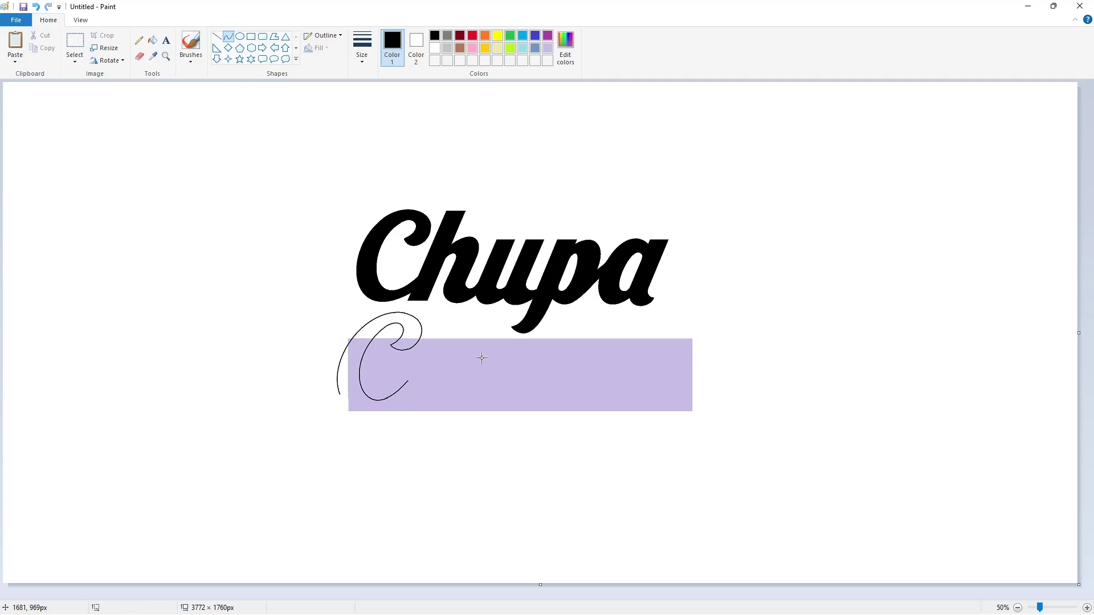
{"action": "left_click", "coordinate": [481, 358]}
{"action": "left_click_drag", "start_coordinate": [339, 395], "coordinate": [397, 401]}
{"action": "left_click", "coordinate": [348, 420]}
{"action": "left_click", "coordinate": [380, 419]}
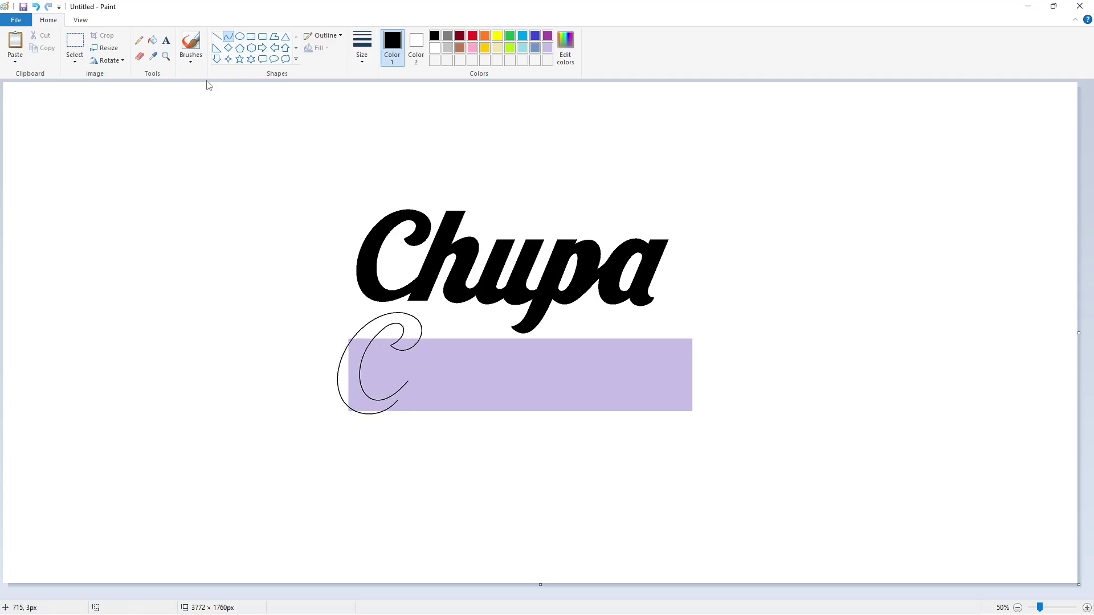
Step: Draw two parallel slanted lines and a short top edge for the stem of the h beside the lower C
{"action": "left_click", "coordinate": [217, 36]}
{"action": "left_click_drag", "start_coordinate": [440, 311], "coordinate": [389, 425]}
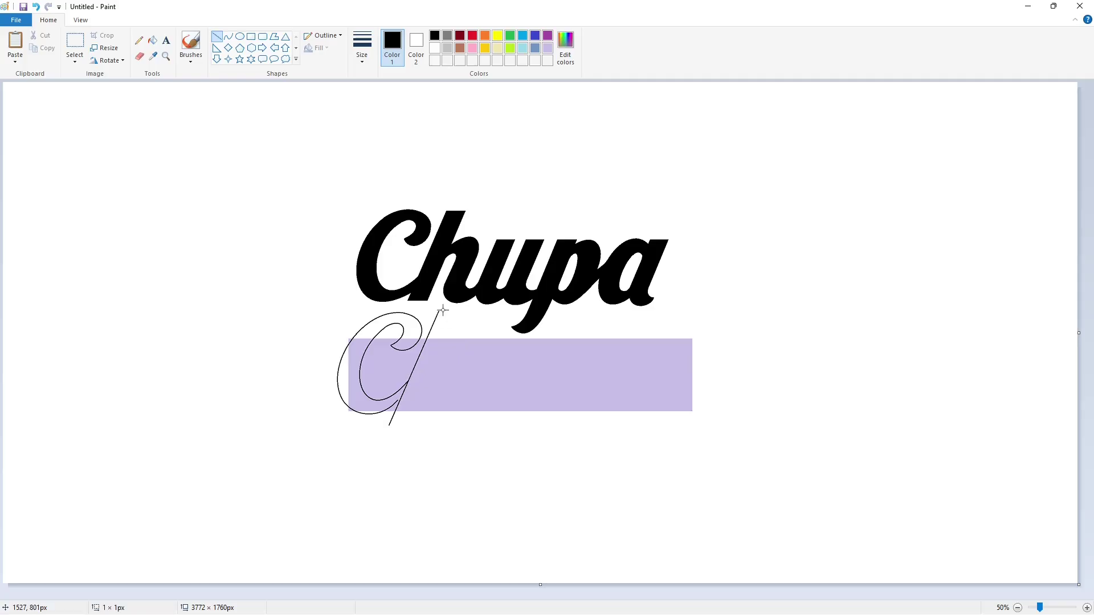
{"action": "left_click_drag", "start_coordinate": [440, 311], "coordinate": [405, 440]}
{"action": "left_click", "coordinate": [228, 36]}
{"action": "left_click_drag", "start_coordinate": [456, 356], "coordinate": [467, 363]}
{"action": "left_click", "coordinate": [463, 326]}
{"action": "left_click", "coordinate": [480, 340]}
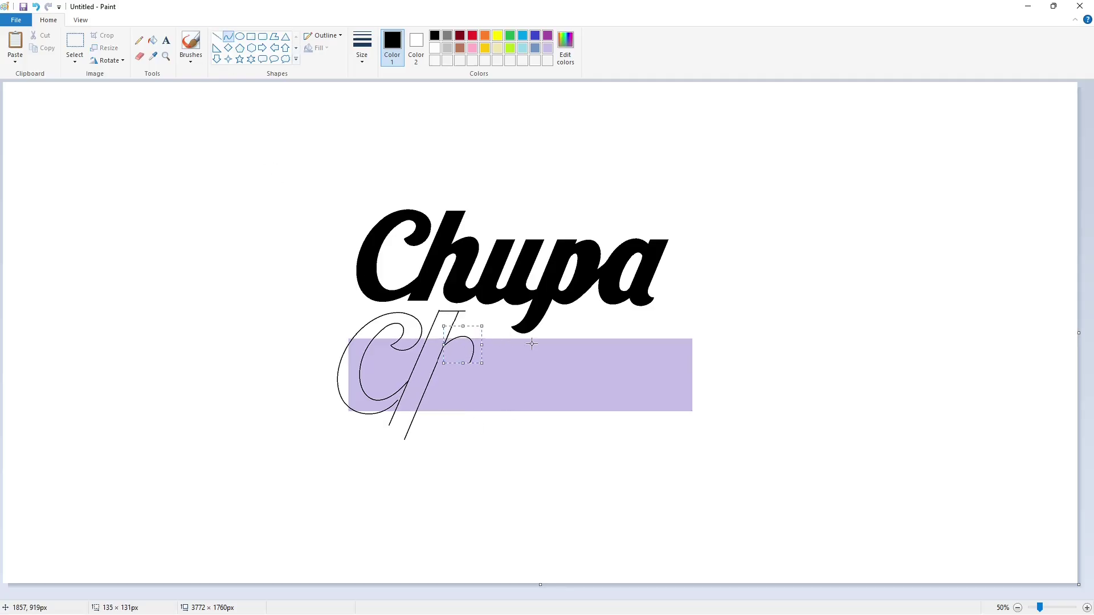
{"action": "left_click", "coordinate": [530, 343]}
{"action": "key", "text": "ctrl+z"}
Step: Draw the h's outer shoulder curve and the smaller inner arch beside its stem
{"action": "left_click_drag", "start_coordinate": [460, 356], "coordinate": [470, 360]}
{"action": "left_click", "coordinate": [466, 327]}
{"action": "left_click", "coordinate": [479, 342]}
{"action": "left_click", "coordinate": [535, 339]}
{"action": "left_click", "coordinate": [451, 353]}
{"action": "left_click", "coordinate": [493, 352]}
Step: Complete the h's second leg with slanted lines and curves forming a rounded base and exit hook
{"action": "left_click", "coordinate": [216, 36]}
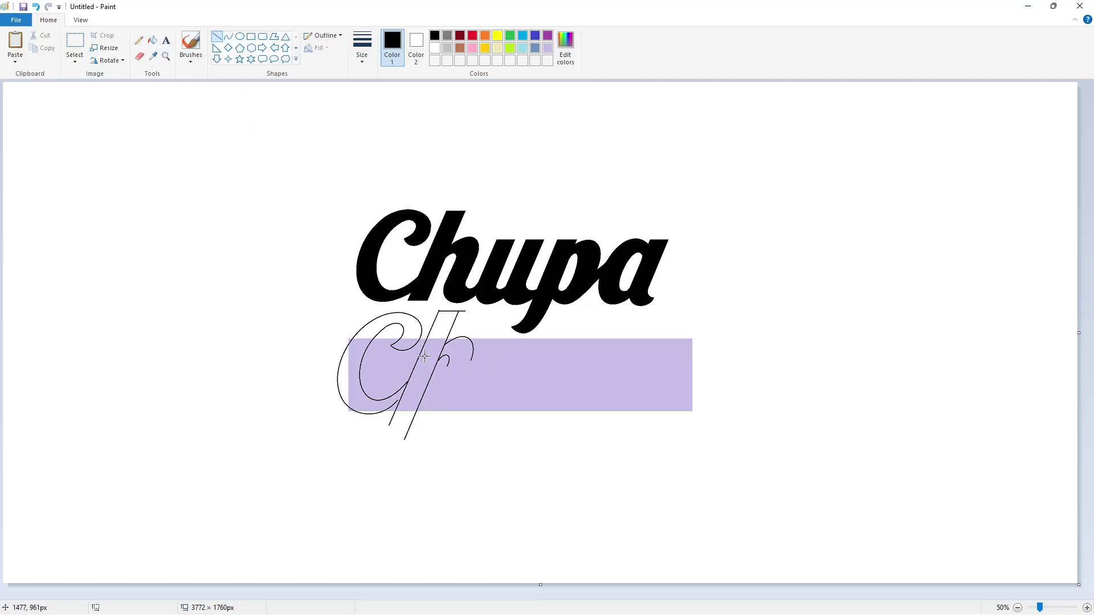
{"action": "left_click", "coordinate": [497, 391]}
{"action": "left_click_drag", "start_coordinate": [437, 390], "coordinate": [487, 409]}
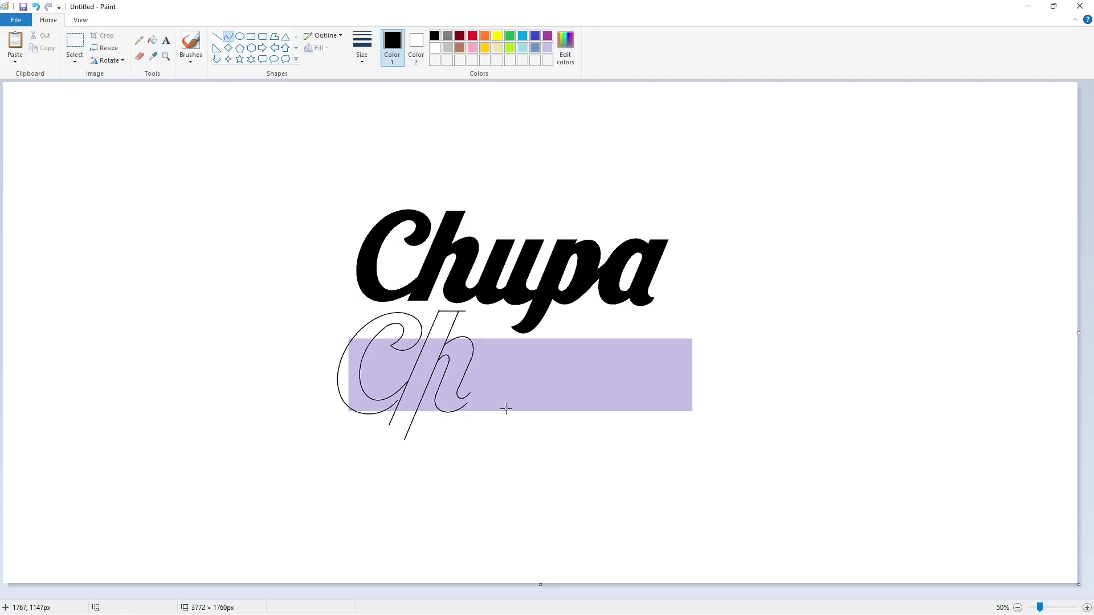
Step: Draw the first stem of the u with parallel slanted lines and a curved base joining the h
{"action": "left_click", "coordinate": [216, 36]}
{"action": "mouse_move", "coordinate": [496, 338]}
{"action": "left_mouse_down"}
{"action": "mouse_move", "coordinate": [468, 398]}
{"action": "mouse_move", "coordinate": [495, 333]}
{"action": "mouse_move", "coordinate": [490, 390]}
{"action": "mouse_move", "coordinate": [501, 405]}
{"action": "mouse_move", "coordinate": [486, 398]}
{"action": "left_mouse_up"}
{"action": "left_click", "coordinate": [228, 36]}
{"action": "left_click", "coordinate": [473, 415]}
{"action": "left_click", "coordinate": [564, 425]}
Step: Draw the u's second stem with a slanted line, a curved base and a small inner hook
{"action": "left_click", "coordinate": [217, 36]}
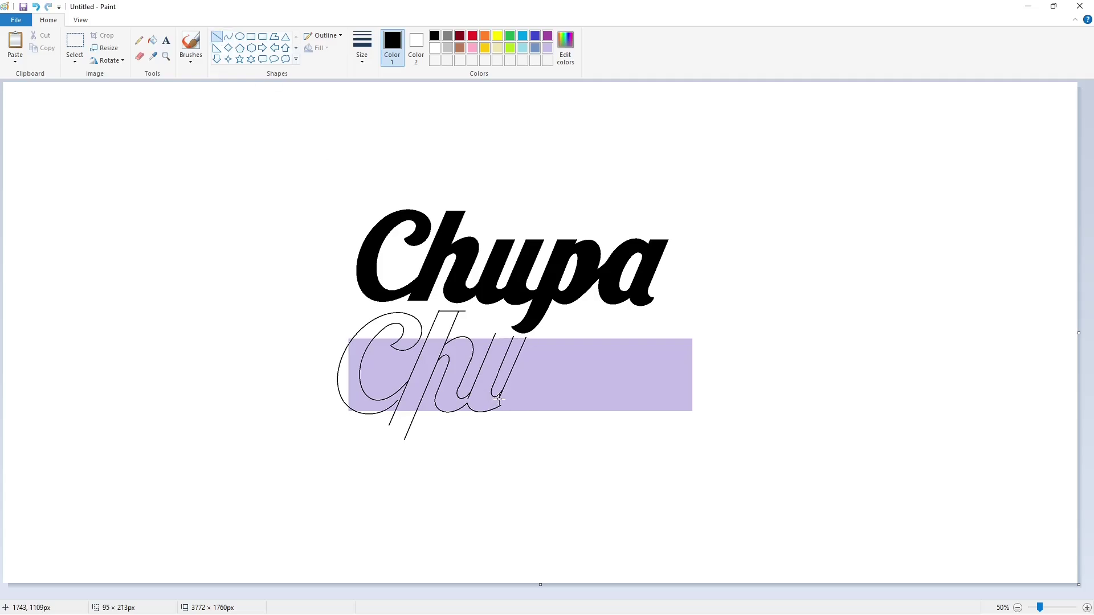
{"action": "left_click_drag", "start_coordinate": [544, 338], "coordinate": [523, 391]}
{"action": "left_click", "coordinate": [228, 36]}
{"action": "left_click", "coordinate": [502, 418]}
{"action": "left_click", "coordinate": [505, 416]}
{"action": "left_click_drag", "start_coordinate": [527, 408], "coordinate": [534, 395]}
{"action": "left_click", "coordinate": [521, 399]}
{"action": "left_click", "coordinate": [524, 399]}
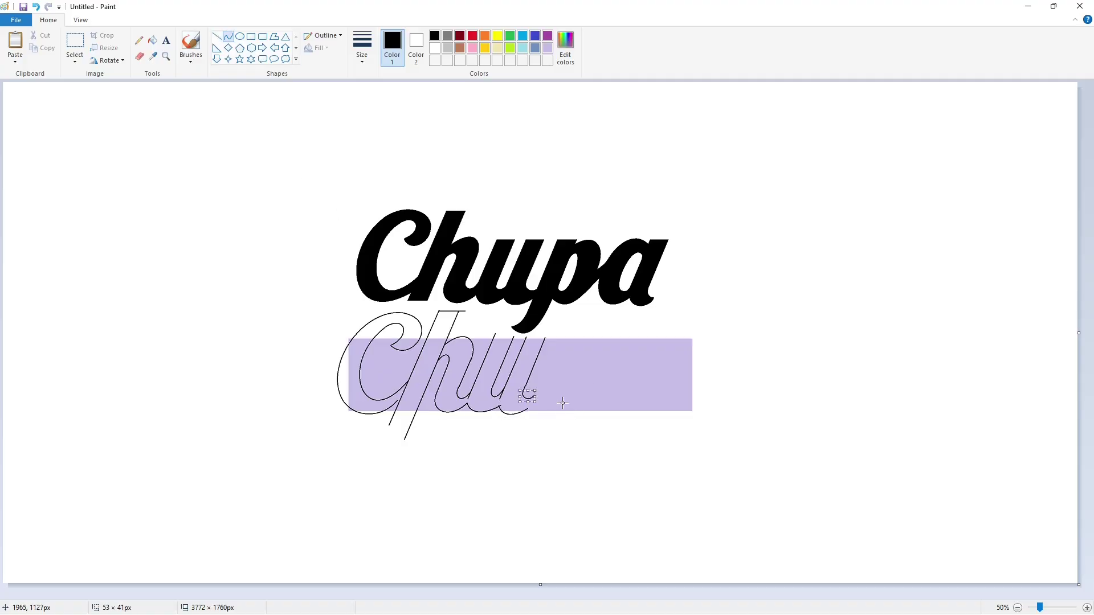
Step: Draw the p's slanted stem lines below the guide band and the outer curves of its large descender loop
{"action": "left_click", "coordinate": [216, 36]}
{"action": "mouse_move", "coordinate": [559, 335]}
{"action": "left_mouse_down"}
{"action": "mouse_move", "coordinate": [520, 430]}
{"action": "mouse_move", "coordinate": [542, 419]}
{"action": "mouse_move", "coordinate": [536, 439]}
{"action": "left_mouse_up"}
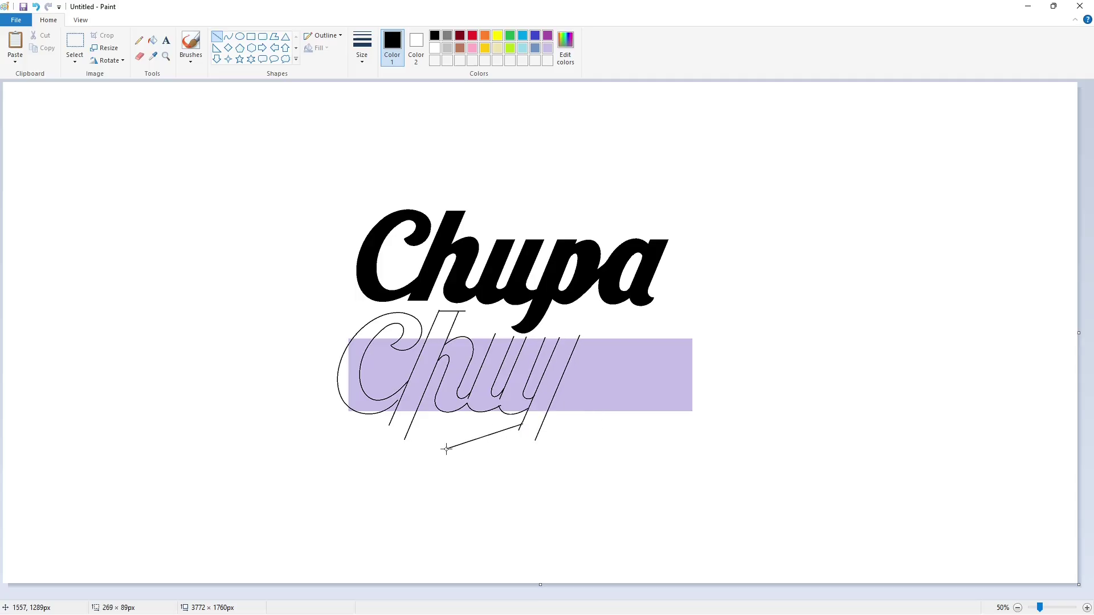
{"action": "key", "text": "ctrl+z"}
{"action": "mouse_move", "coordinate": [521, 425]}
{"action": "left_mouse_down"}
{"action": "mouse_move", "coordinate": [473, 412]}
{"action": "mouse_move", "coordinate": [443, 429]}
{"action": "mouse_move", "coordinate": [525, 453]}
{"action": "mouse_move", "coordinate": [447, 477]}
{"action": "left_mouse_up"}
{"action": "key", "text": "ctrl+z"}
{"action": "left_click_drag", "start_coordinate": [514, 450], "coordinate": [524, 451]}
{"action": "left_click_drag", "start_coordinate": [478, 454], "coordinate": [447, 478]}
{"action": "left_click_drag", "start_coordinate": [499, 477], "coordinate": [506, 487]}
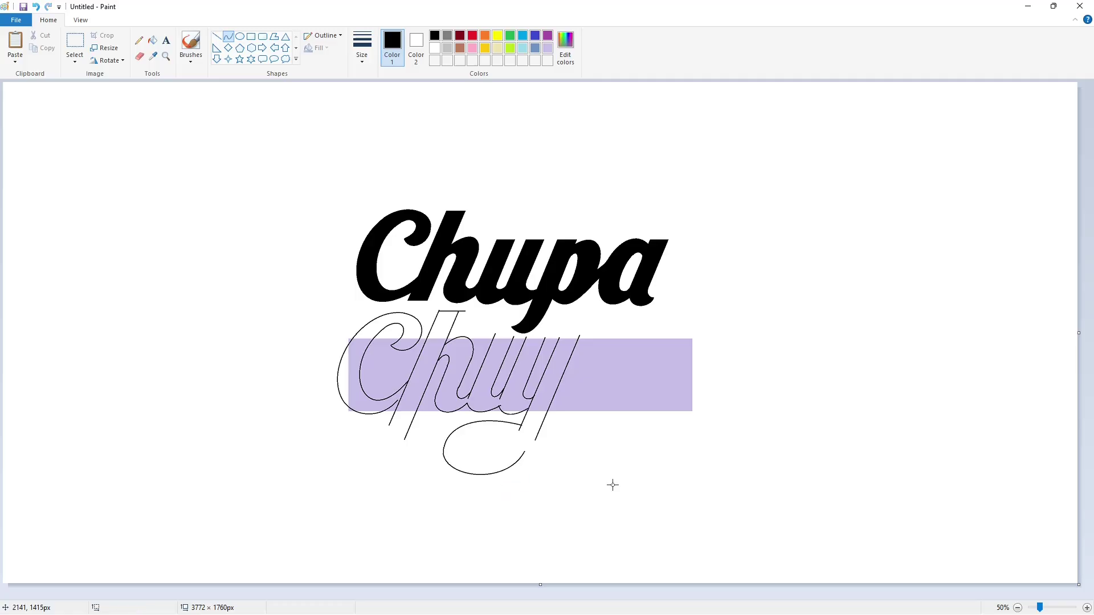
Step: Draw the pointed swash extending from the p's descender and the inner opening of its loop with curves
{"action": "left_click", "coordinate": [591, 440]}
{"action": "mouse_move", "coordinate": [579, 432]}
{"action": "left_mouse_down"}
{"action": "mouse_move", "coordinate": [524, 452]}
{"action": "mouse_move", "coordinate": [608, 457]}
{"action": "left_mouse_up"}
{"action": "left_click", "coordinate": [584, 464]}
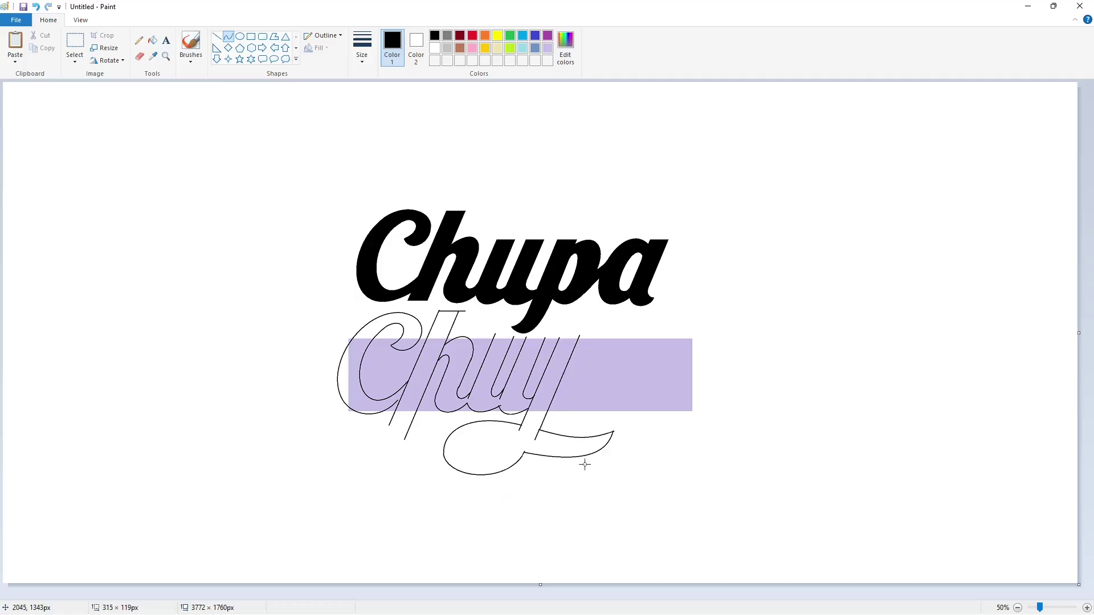
{"action": "mouse_move", "coordinate": [460, 456]}
{"action": "left_mouse_down"}
{"action": "mouse_move", "coordinate": [468, 440]}
{"action": "mouse_move", "coordinate": [491, 477]}
{"action": "left_mouse_up"}
Step: Draw the p's outer bowl, the diagonal stroke rising toward the s, and the inner counter with curves
{"action": "left_click_drag", "start_coordinate": [600, 366], "coordinate": [602, 368]}
{"action": "left_click", "coordinate": [593, 327]}
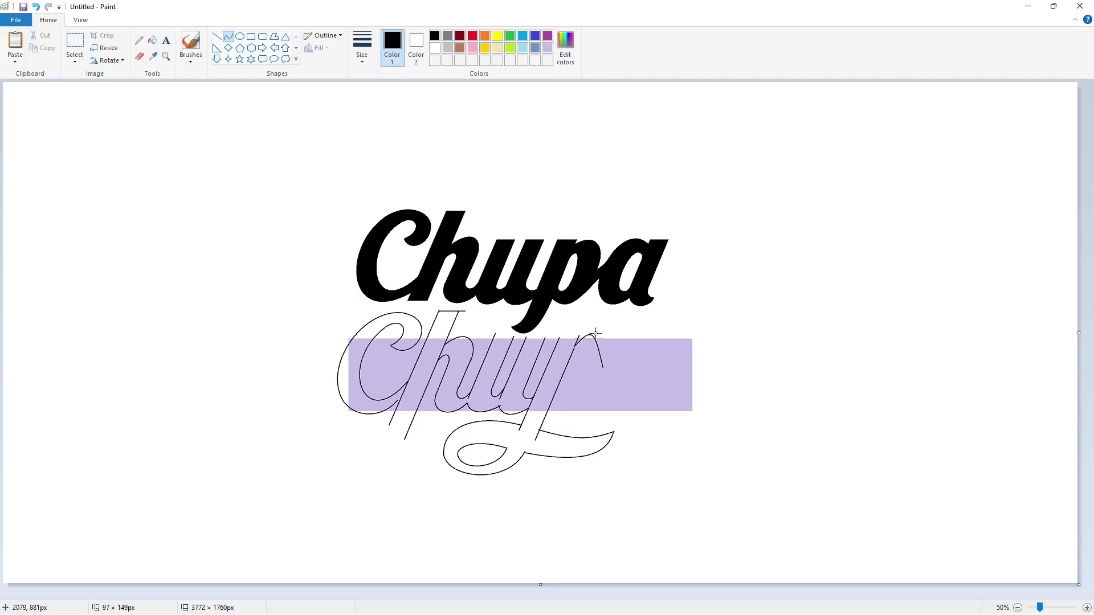
{"action": "left_click", "coordinate": [613, 342]}
{"action": "left_click_drag", "start_coordinate": [550, 404], "coordinate": [632, 354]}
{"action": "mouse_move", "coordinate": [564, 412]}
{"action": "left_mouse_down"}
{"action": "mouse_move", "coordinate": [579, 416]}
{"action": "mouse_move", "coordinate": [588, 404]}
{"action": "mouse_move", "coordinate": [569, 415]}
{"action": "mouse_move", "coordinate": [584, 401]}
{"action": "mouse_move", "coordinate": [569, 361]}
{"action": "mouse_move", "coordinate": [555, 394]}
{"action": "mouse_move", "coordinate": [563, 418]}
{"action": "left_mouse_up"}
{"action": "key", "text": "ctrl+z"}
{"action": "left_click", "coordinate": [594, 339]}
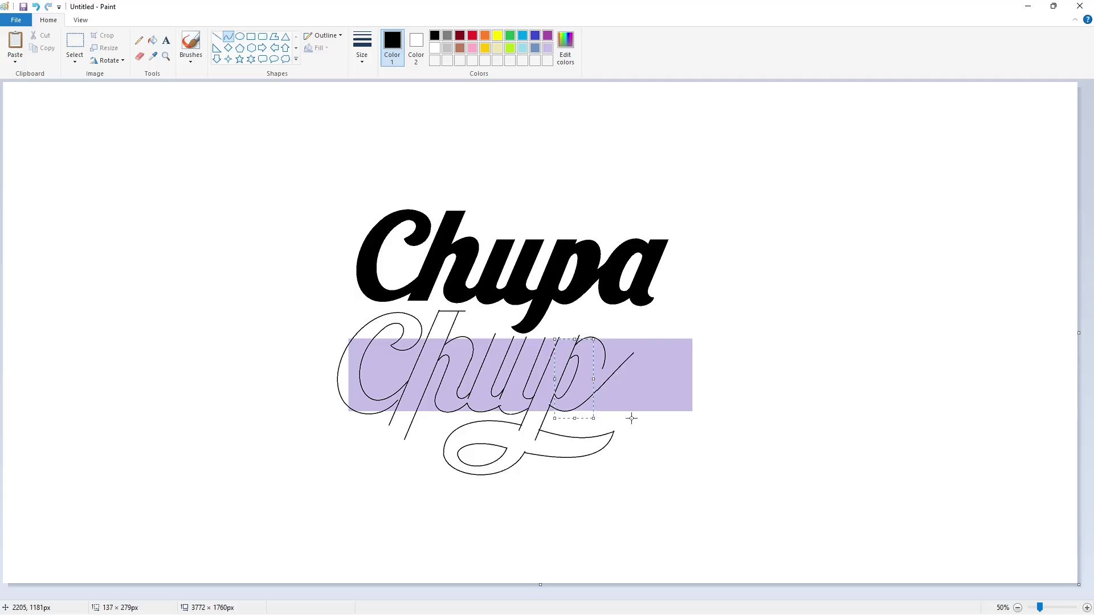
{"action": "left_click", "coordinate": [643, 413]}
Step: Draw the outline of the final s with its pointed top, rounded belly and curled inner end
{"action": "mouse_move", "coordinate": [602, 368]}
{"action": "left_mouse_down"}
{"action": "mouse_move", "coordinate": [655, 342]}
{"action": "mouse_move", "coordinate": [640, 326]}
{"action": "left_mouse_up"}
{"action": "left_click", "coordinate": [611, 361]}
{"action": "left_click", "coordinate": [708, 347]}
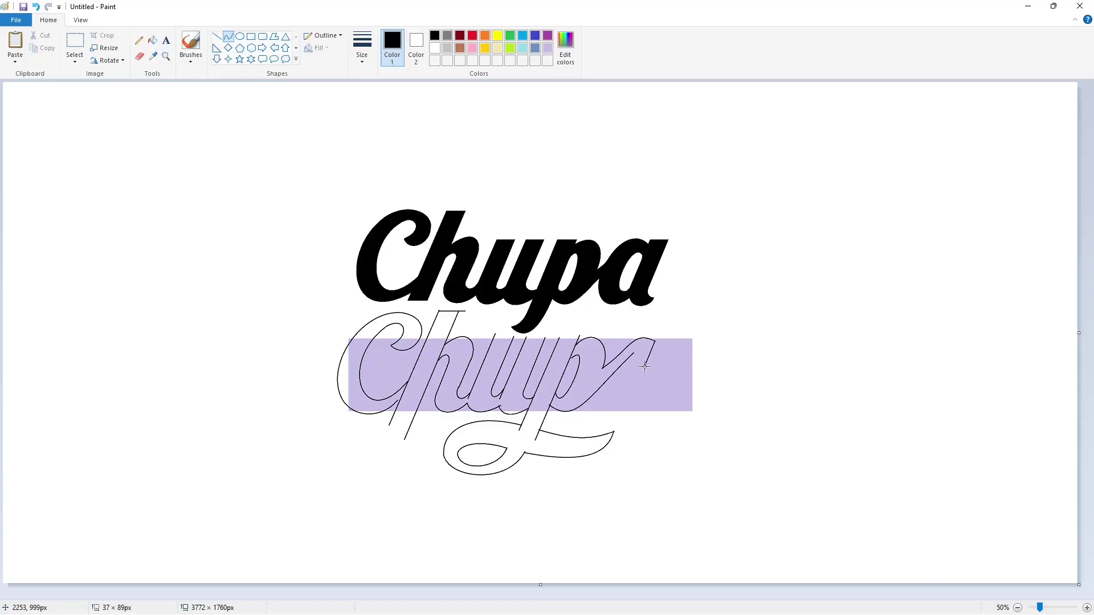
{"action": "mouse_move", "coordinate": [640, 381]}
{"action": "left_mouse_down"}
{"action": "mouse_move", "coordinate": [649, 398]}
{"action": "mouse_move", "coordinate": [613, 418]}
{"action": "mouse_move", "coordinate": [586, 397]}
{"action": "left_mouse_up"}
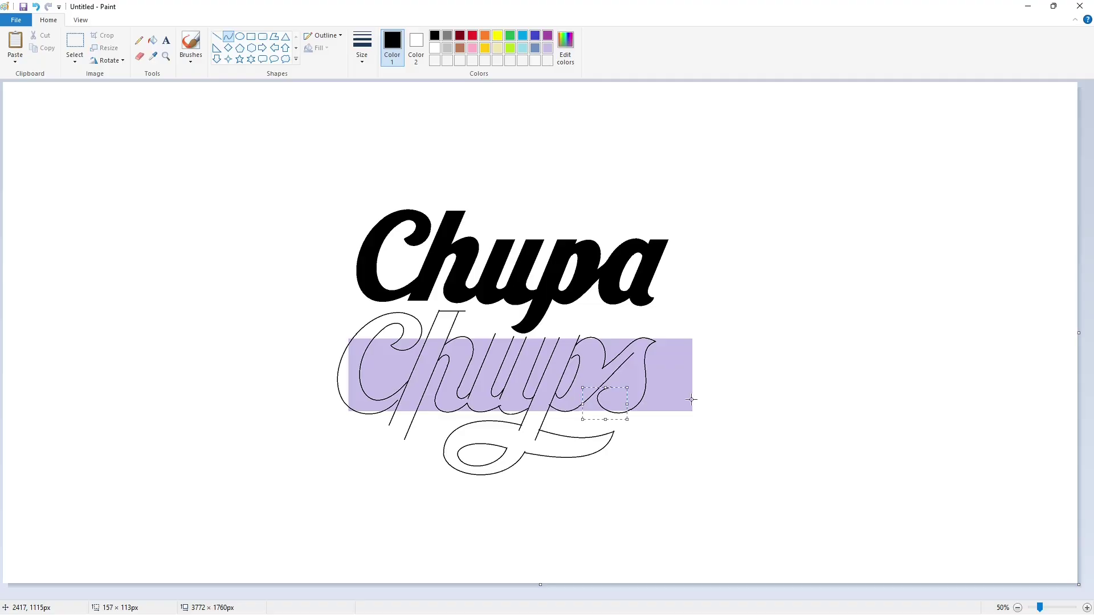
{"action": "left_click", "coordinate": [695, 399]}
{"action": "left_click_drag", "start_coordinate": [632, 354], "coordinate": [620, 400]}
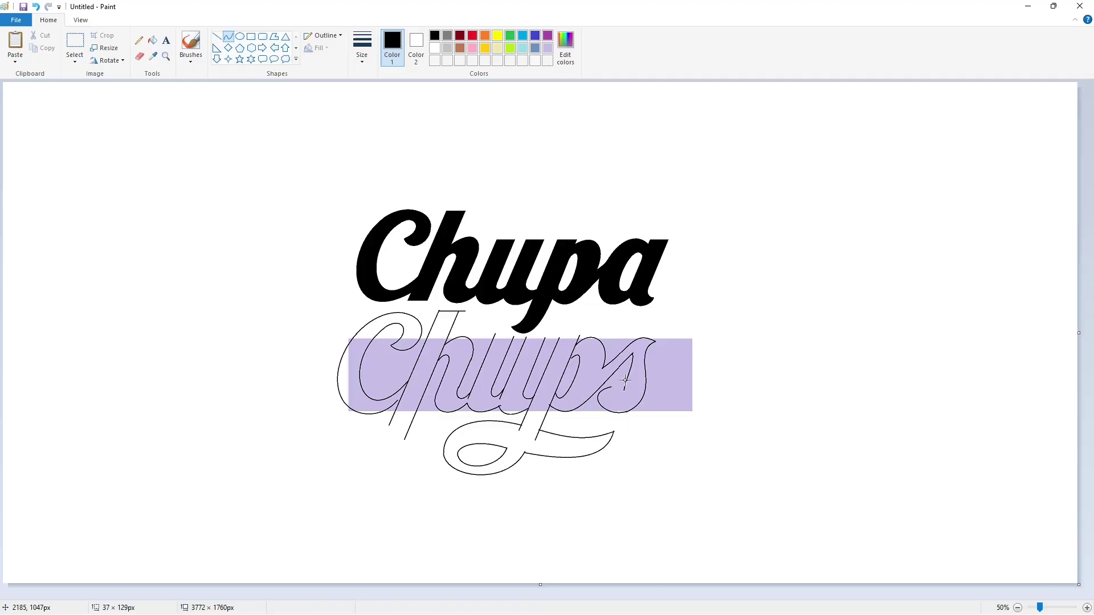
{"action": "left_click_drag", "start_coordinate": [618, 397], "coordinate": [605, 399]}
Step: Close the outline gap where the end of the lower C meets the h's stem with a short line
{"action": "left_click", "coordinate": [1086, 607]}
{"action": "left_click", "coordinate": [216, 36]}
{"action": "left_click_drag", "start_coordinate": [482, 439], "coordinate": [481, 442]}
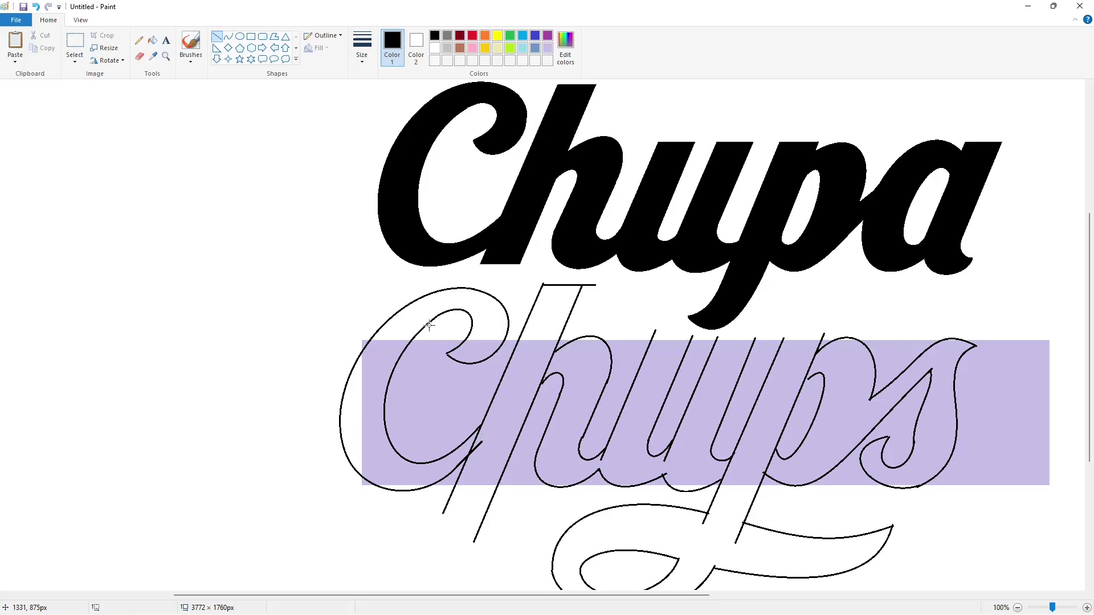
Step: Fill the lower word's C, h, u, p stem and descender swash with black
{"action": "left_click", "coordinate": [152, 40]}
{"action": "left_click", "coordinate": [477, 301]}
{"action": "left_click", "coordinate": [476, 345]}
{"action": "left_click", "coordinate": [387, 376]}
{"action": "left_click", "coordinate": [354, 411]}
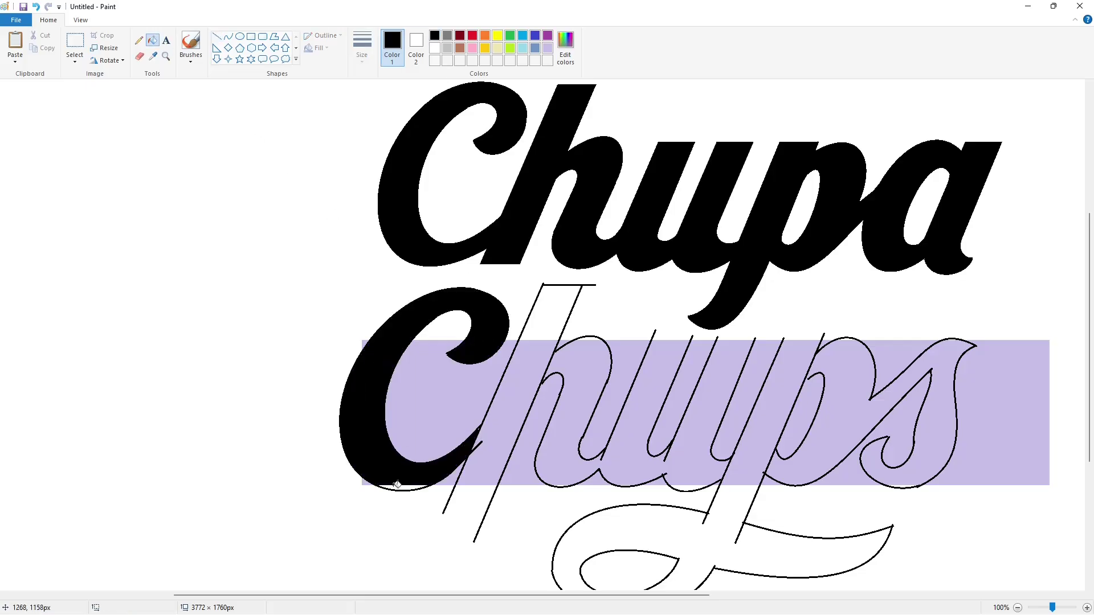
{"action": "left_click", "coordinate": [399, 487]}
{"action": "left_click", "coordinate": [488, 455]}
{"action": "left_click", "coordinate": [545, 324]}
{"action": "left_click", "coordinate": [581, 359]}
{"action": "left_click", "coordinate": [738, 467]}
{"action": "left_click", "coordinate": [731, 509]}
Step: Close the gap in the p's counter outline with a short line and fill the p's bowl and the s black
{"action": "left_click", "coordinate": [800, 466]}
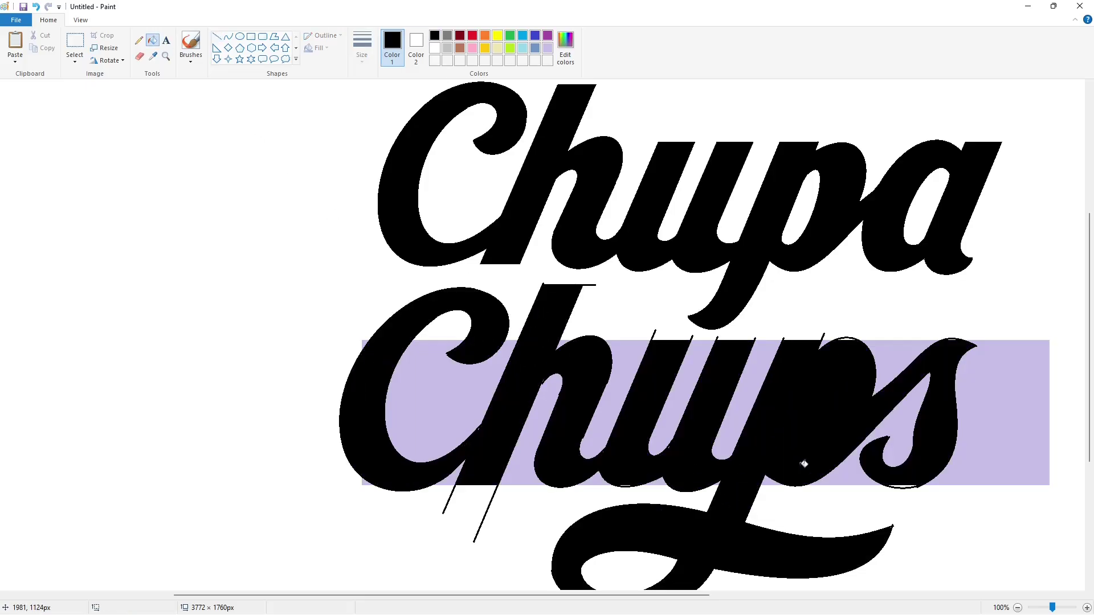
{"action": "key", "text": "ctrl+z"}
{"action": "left_click", "coordinate": [217, 35]}
{"action": "left_click_drag", "start_coordinate": [807, 378], "coordinate": [796, 396]}
{"action": "left_click", "coordinate": [152, 40]}
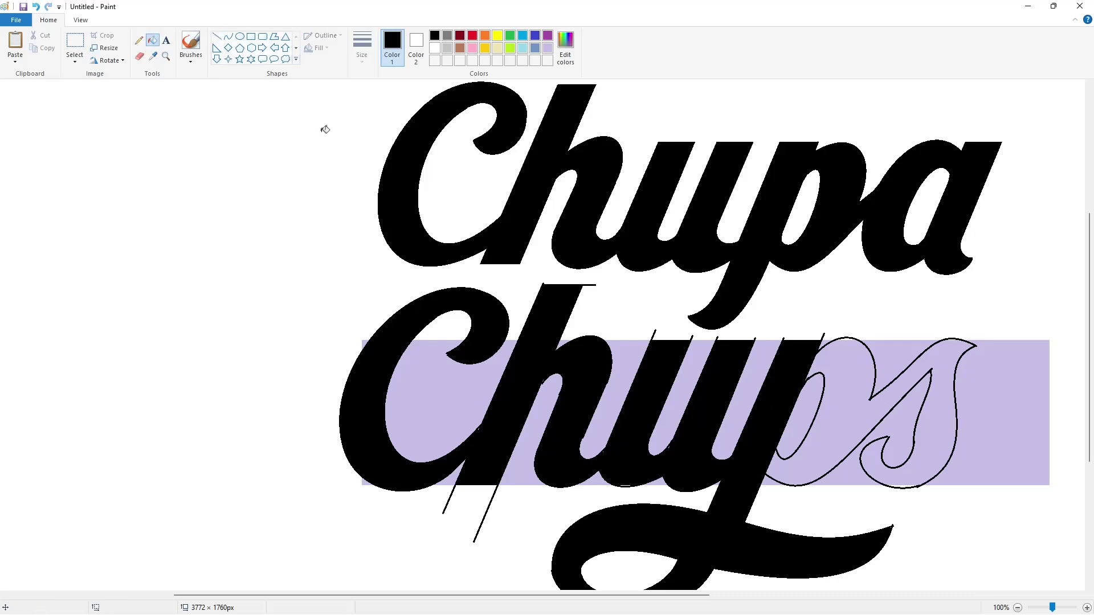
{"action": "left_click", "coordinate": [853, 350]}
Step: Remove the guide band by filling the background lavender and then white, and fill the p's counter white
{"action": "left_click", "coordinate": [547, 48]}
{"action": "left_click", "coordinate": [374, 108]}
{"action": "left_click", "coordinate": [434, 48]}
{"action": "left_click", "coordinate": [337, 232]}
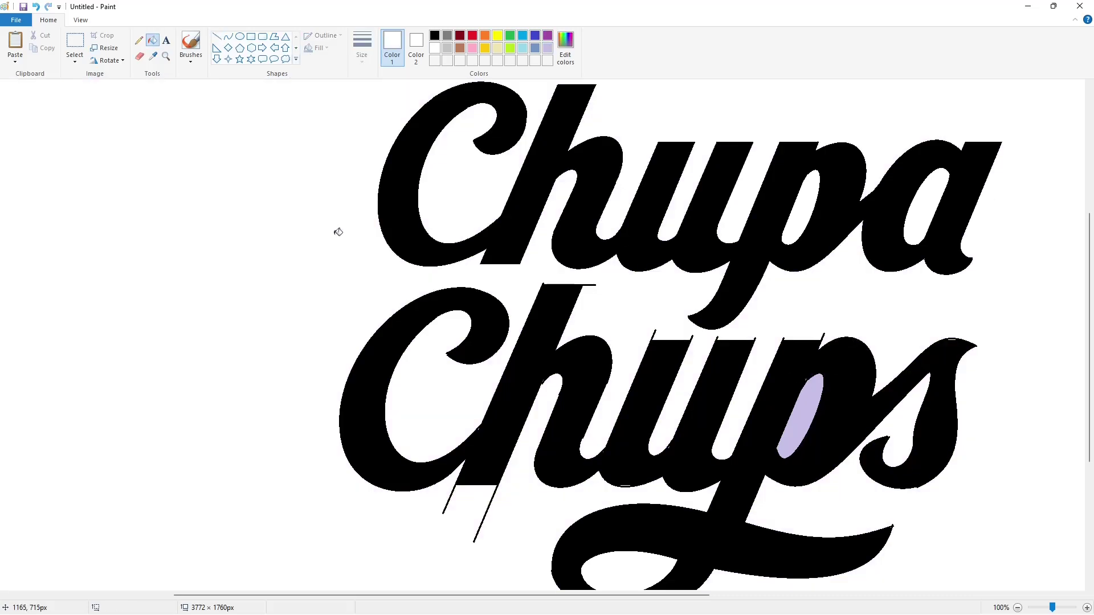
{"action": "left_click", "coordinate": [800, 416]}
Step: Patch the specks and rough edges around the C–h join, the h's arch and the letter bases with thicker black lines
{"action": "left_click", "coordinate": [216, 36]}
{"action": "left_click", "coordinate": [362, 50]}
{"action": "left_click", "coordinate": [387, 147]}
{"action": "left_click", "coordinate": [434, 35]}
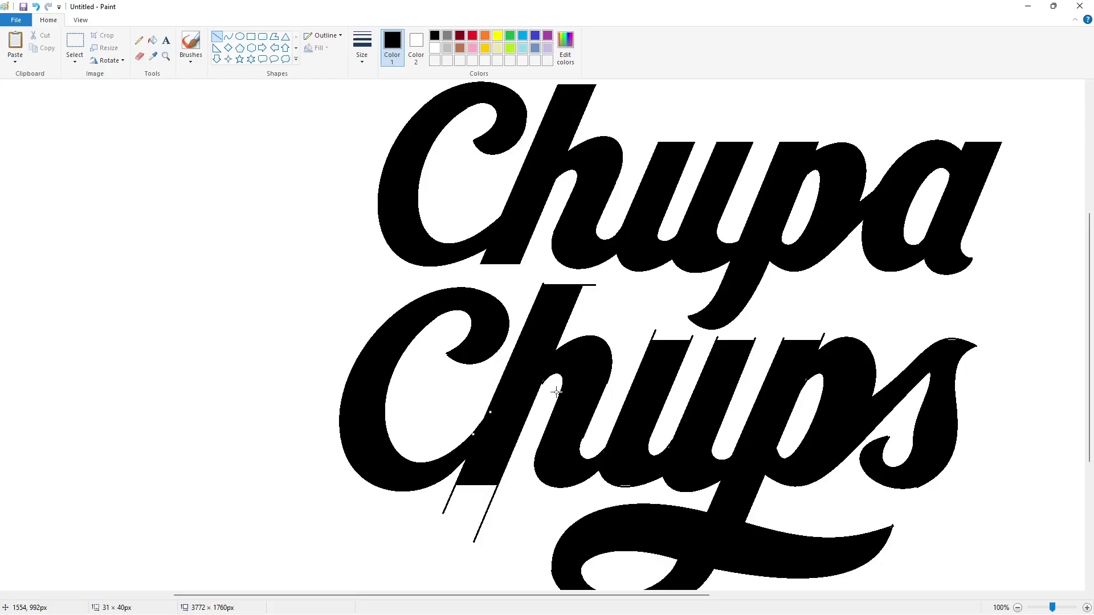
{"action": "left_click_drag", "start_coordinate": [544, 381], "coordinate": [533, 400]}
{"action": "left_click", "coordinate": [591, 398]}
{"action": "left_click_drag", "start_coordinate": [573, 465], "coordinate": [570, 465]}
{"action": "left_click", "coordinate": [746, 483]}
Step: Trim the rough edges along the s's base and the descender loop with short white lines
{"action": "scroll", "coordinate": [918, 463], "scroll_direction": "down", "scroll_amount": 3}
{"action": "left_click", "coordinate": [459, 61]}
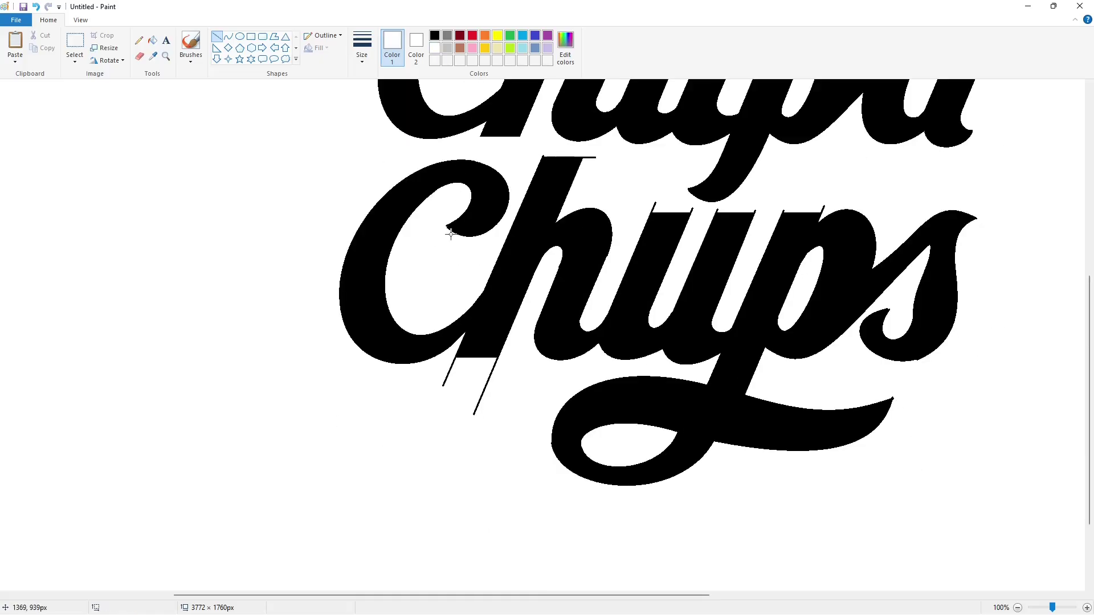
{"action": "scroll", "coordinate": [900, 458], "scroll_direction": "up", "scroll_amount": 3}
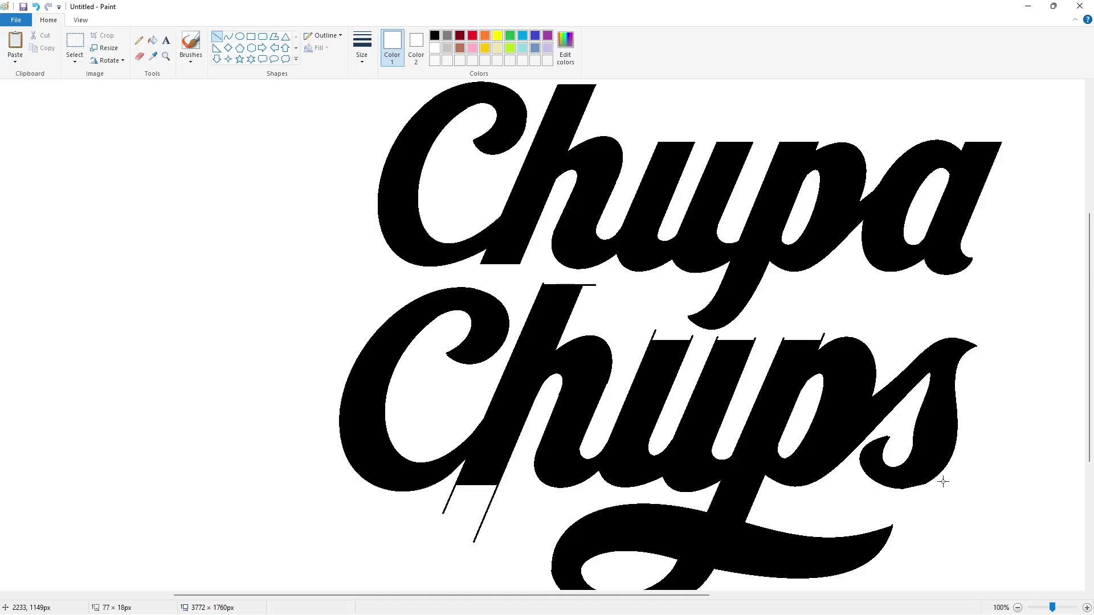
{"action": "left_click_drag", "start_coordinate": [943, 481], "coordinate": [951, 477]}
{"action": "left_click", "coordinate": [450, 491]}
{"action": "scroll", "coordinate": [593, 480], "scroll_direction": "up", "scroll_amount": 3}
{"action": "left_click_drag", "start_coordinate": [609, 512], "coordinate": [620, 477]}
{"action": "left_click", "coordinate": [678, 489]}
{"action": "scroll", "coordinate": [693, 485], "scroll_direction": "down", "scroll_amount": 3}
Step: Erase the leftover line ends above the u and p and below the h's stem with white fill
{"action": "left_click", "coordinate": [434, 35]}
{"action": "left_click", "coordinate": [435, 48]}
{"action": "left_click", "coordinate": [154, 41]}
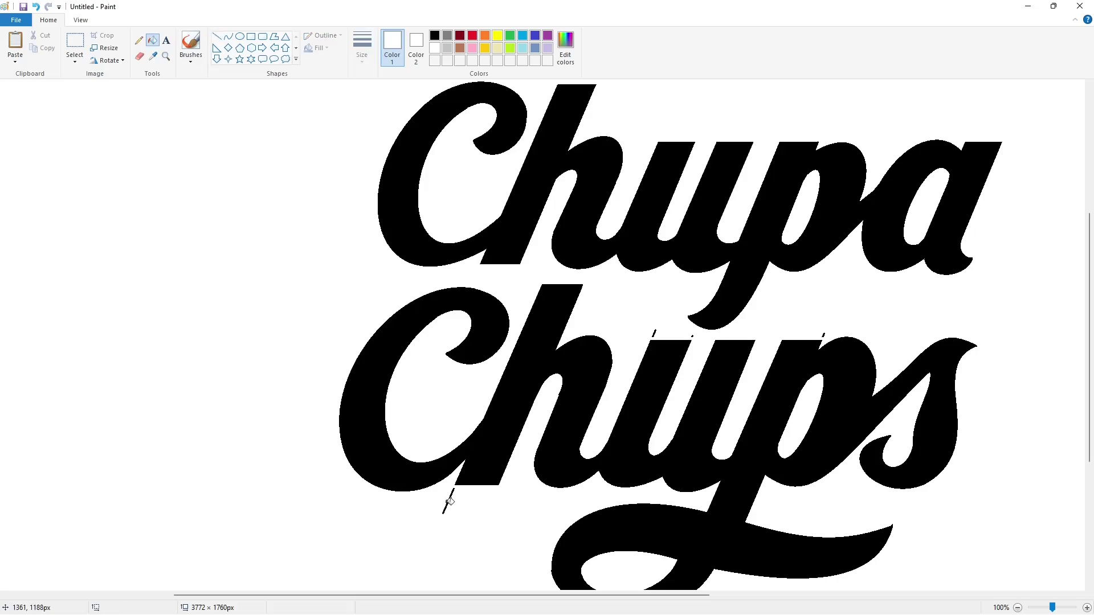
{"action": "scroll", "coordinate": [888, 415], "scroll_direction": "down", "scroll_amount": 2}
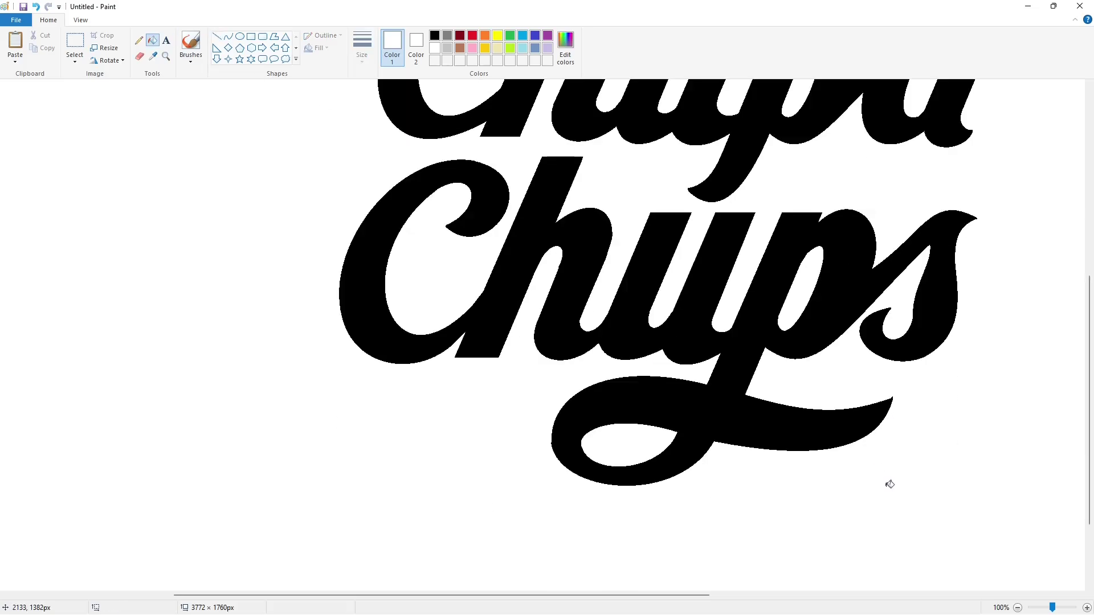
Step: Touch up the upper tip of the s's inner opening with a short black line
{"action": "scroll", "coordinate": [888, 483], "scroll_direction": "up", "scroll_amount": 2}
{"action": "left_click", "coordinate": [434, 36]}
{"action": "left_click", "coordinate": [216, 36]}
{"action": "left_click_drag", "start_coordinate": [926, 370], "coordinate": [940, 376]}
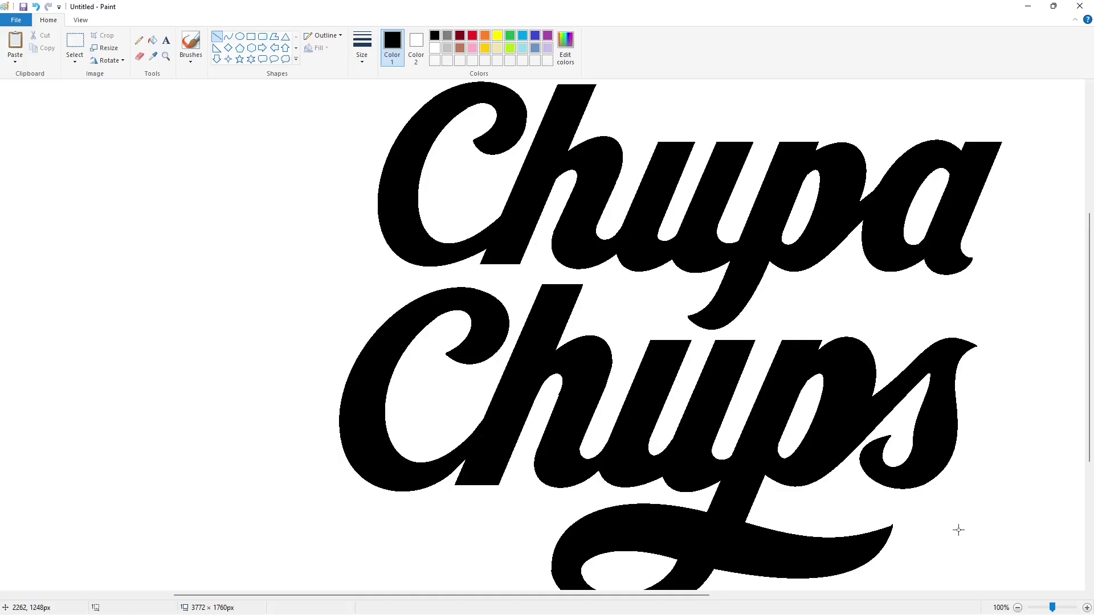
Step: Place a duplicate of the whole "Chupa Chups" lettering in the lower right area of the canvas
{"action": "scroll", "coordinate": [958, 530], "scroll_direction": "down", "scroll_amount": 1}
{"action": "key", "text": "ctrl+a"}
{"action": "left_click_drag", "start_coordinate": [342, 265], "coordinate": [755, 368]}
Step: Draw a black ellipse around the original lettering and reshape it into a near-circle close to the word edges
{"action": "left_click", "coordinate": [240, 36]}
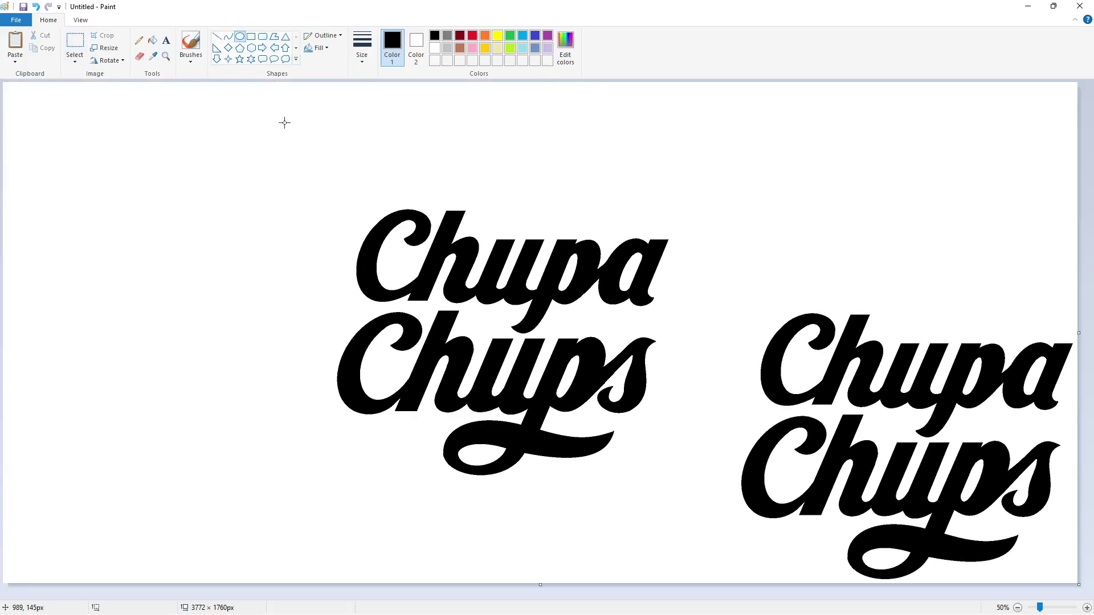
{"action": "left_click_drag", "start_coordinate": [279, 113], "coordinate": [690, 542]}
{"action": "left_click_drag", "start_coordinate": [495, 410], "coordinate": [548, 376]}
{"action": "left_click_drag", "start_coordinate": [536, 83], "coordinate": [552, 151]}
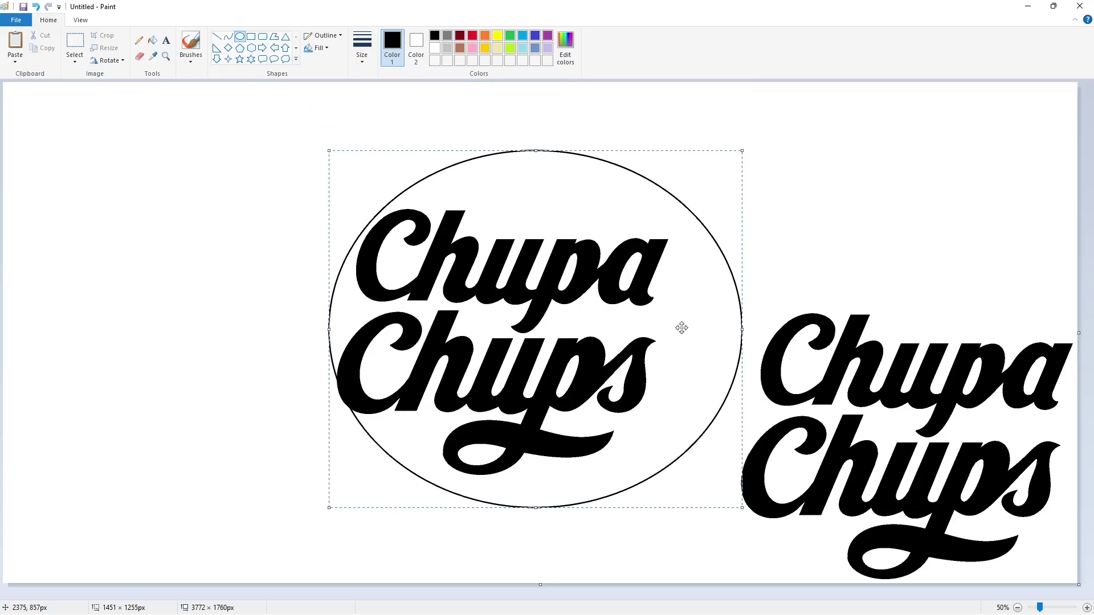
{"action": "left_click_drag", "start_coordinate": [742, 329], "coordinate": [691, 328]}
{"action": "left_click_drag", "start_coordinate": [330, 330], "coordinate": [335, 334]}
{"action": "left_click_drag", "start_coordinate": [532, 507], "coordinate": [521, 495]}
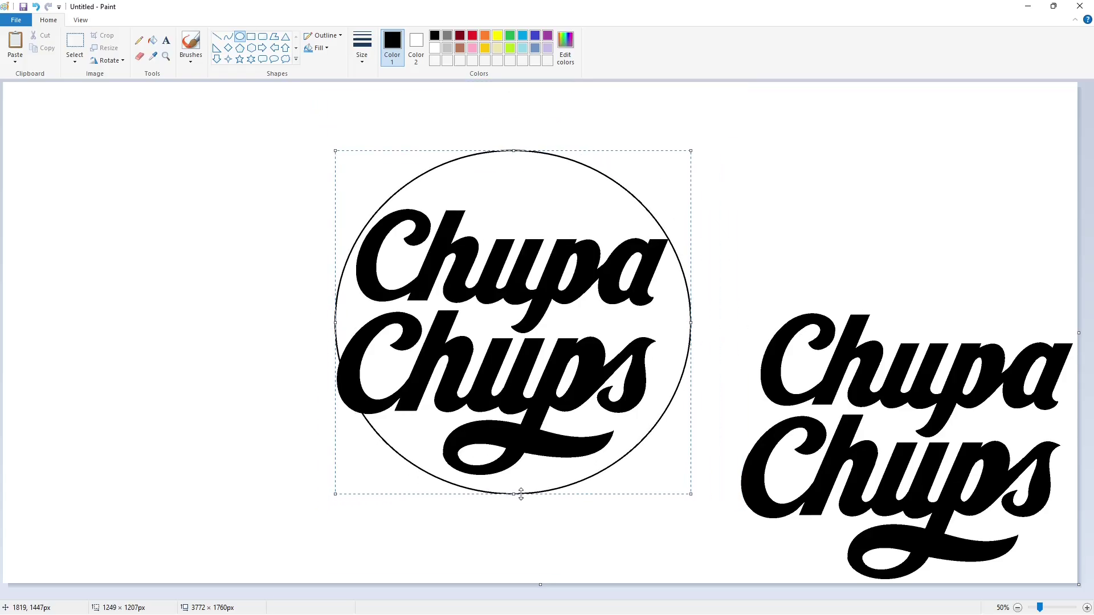
{"action": "left_click_drag", "start_coordinate": [687, 323], "coordinate": [675, 323]}
Step: Give the circle a thinner outline and adjust its edges to a diameter of about 1190 px
{"action": "left_click", "coordinate": [357, 60]}
{"action": "left_click", "coordinate": [387, 101]}
{"action": "left_click_drag", "start_coordinate": [506, 150], "coordinate": [506, 153]}
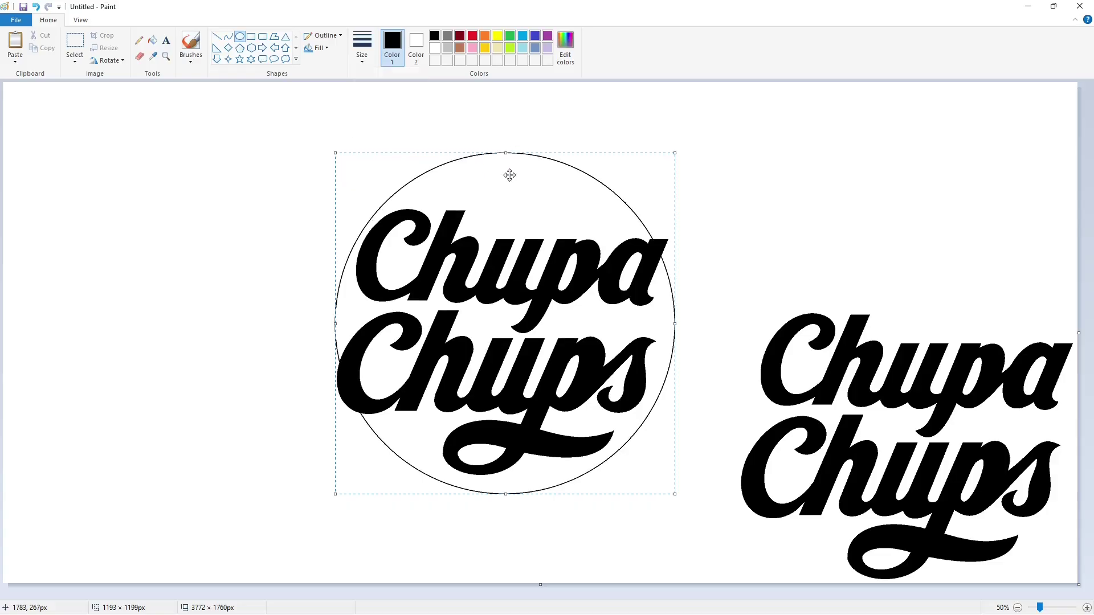
{"action": "left_click_drag", "start_coordinate": [512, 495], "coordinate": [512, 493]}
{"action": "left_click_drag", "start_coordinate": [334, 327], "coordinate": [336, 334]}
{"action": "left_click", "coordinate": [570, 114]}
Step: Draw a dark red vertical guide line about 1690 px long through the circle's center
{"action": "left_click", "coordinate": [547, 36]}
{"action": "left_click", "coordinate": [459, 36]}
{"action": "left_click_drag", "start_coordinate": [504, 90], "coordinate": [507, 422]}
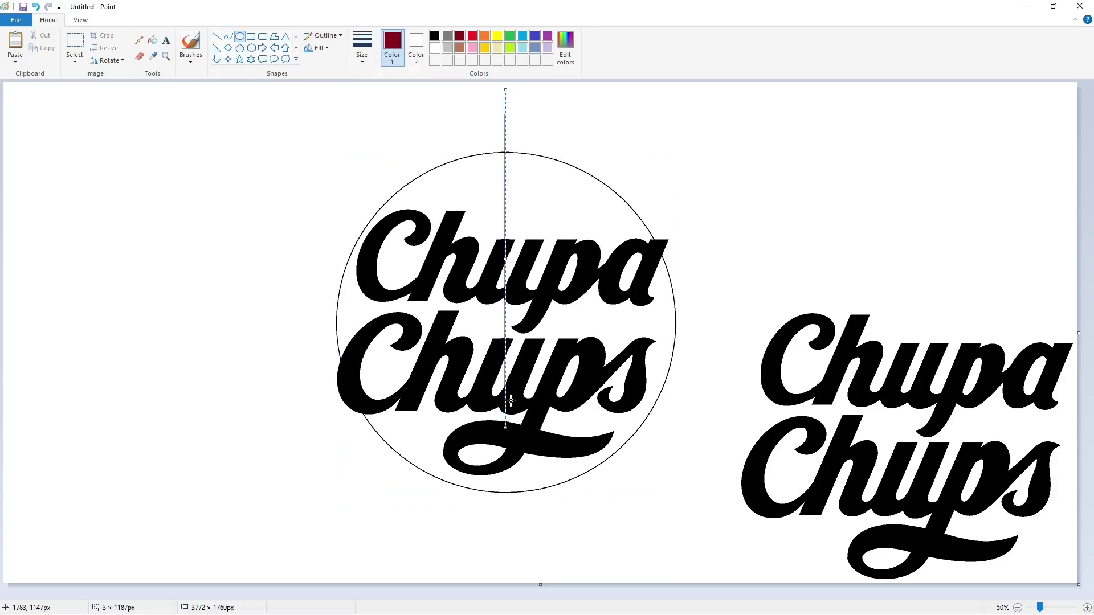
{"action": "key", "text": "ctrl+z"}
{"action": "left_click", "coordinate": [217, 37]}
{"action": "left_click_drag", "start_coordinate": [511, 92], "coordinate": [521, 572]}
{"action": "key", "text": "Left"}
{"action": "key", "text": "Left"}
{"action": "key", "text": "Left"}
{"action": "key", "text": "Left"}
{"action": "key", "text": "Left"}
{"action": "key", "text": "Left"}
{"action": "key", "text": "Left"}
{"action": "key", "text": "Left"}
{"action": "key", "text": "Left"}
{"action": "key", "text": "Left"}
{"action": "key", "text": "Left"}
{"action": "key", "text": "Left"}
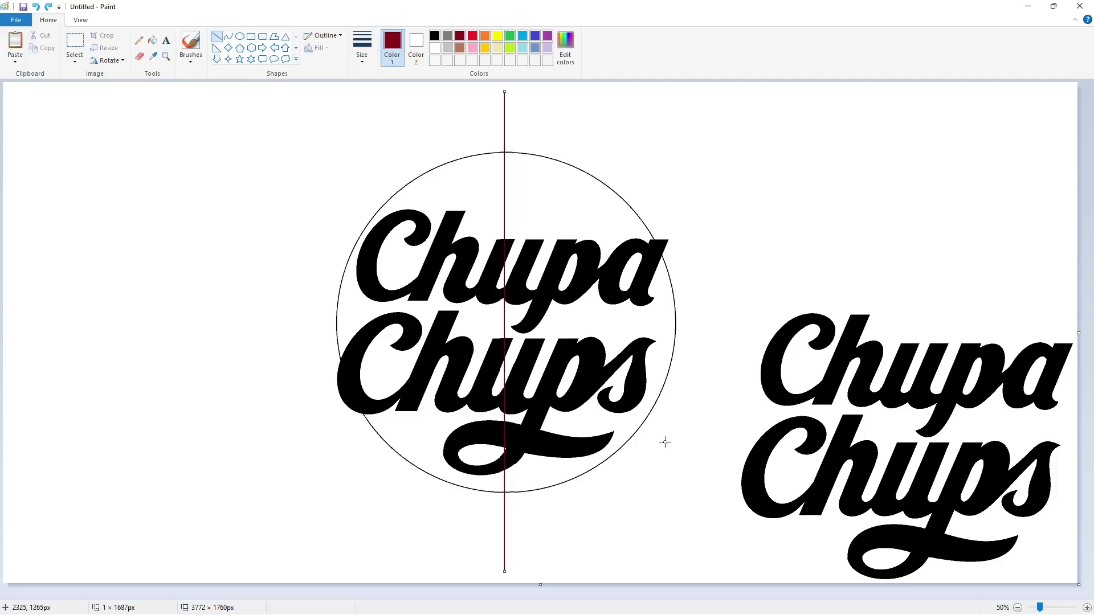
{"action": "left_click", "coordinate": [665, 442]}
Step: Draw a thin arc in a custom dark gray, bulging outward from the circle's top center to its upper-left edge
{"action": "left_click", "coordinate": [228, 37]}
{"action": "left_click", "coordinate": [434, 35]}
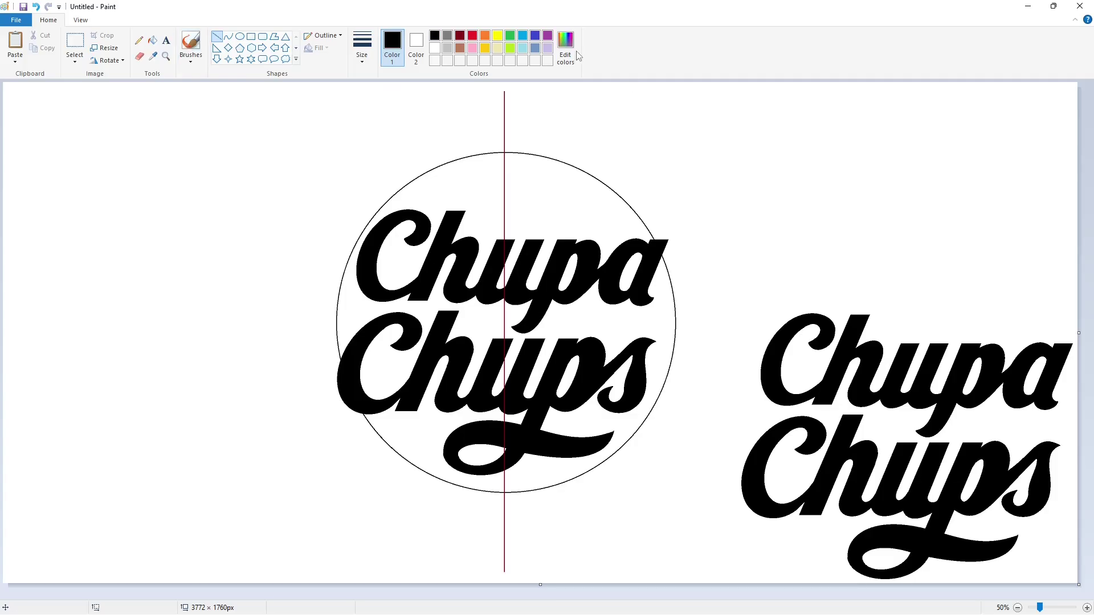
{"action": "left_click", "coordinate": [564, 48]}
{"action": "left_click", "coordinate": [664, 320]}
{"action": "left_click", "coordinate": [441, 388]}
{"action": "left_click", "coordinate": [363, 56]}
{"action": "left_click", "coordinate": [413, 93]}
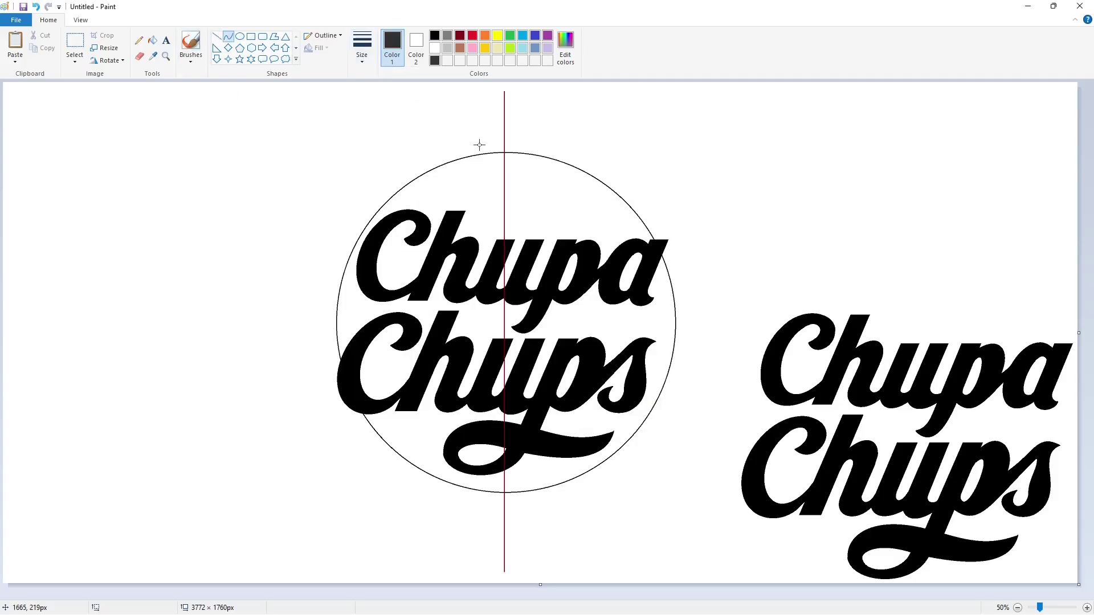
{"action": "left_click_drag", "start_coordinate": [504, 151], "coordinate": [384, 201]}
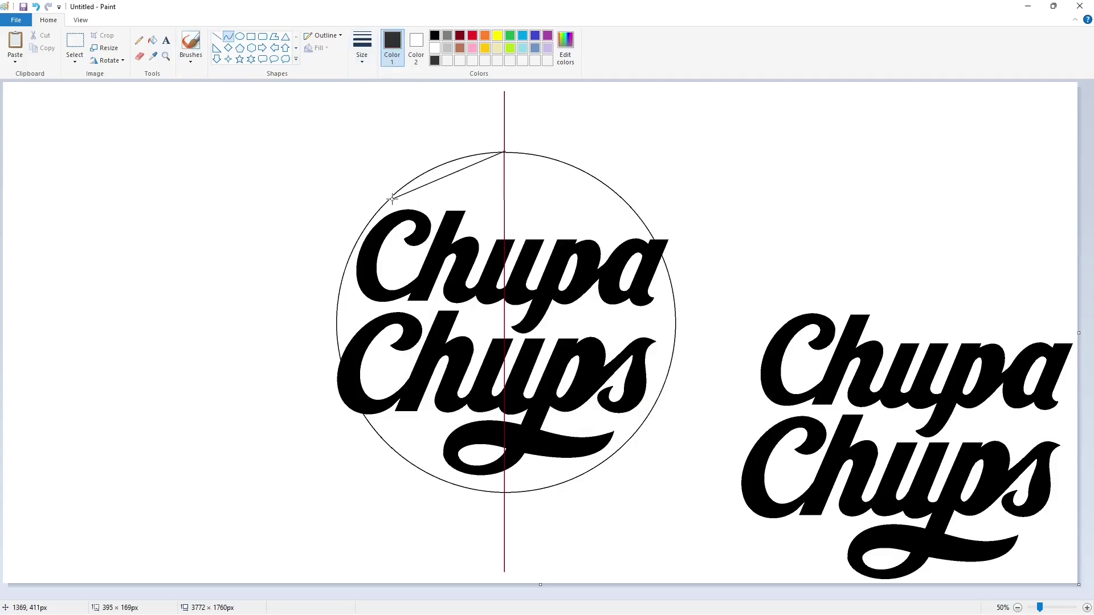
{"action": "mouse_move", "coordinate": [445, 174]}
{"action": "left_mouse_down"}
{"action": "mouse_move", "coordinate": [447, 134]}
{"action": "mouse_move", "coordinate": [391, 130]}
{"action": "left_mouse_up"}
Step: Draw two more thin arcs nested just outside the first one, from the guide line to the upper-left end
{"action": "left_click_drag", "start_coordinate": [488, 150], "coordinate": [383, 194]}
{"action": "left_click_drag", "start_coordinate": [452, 175], "coordinate": [457, 93]}
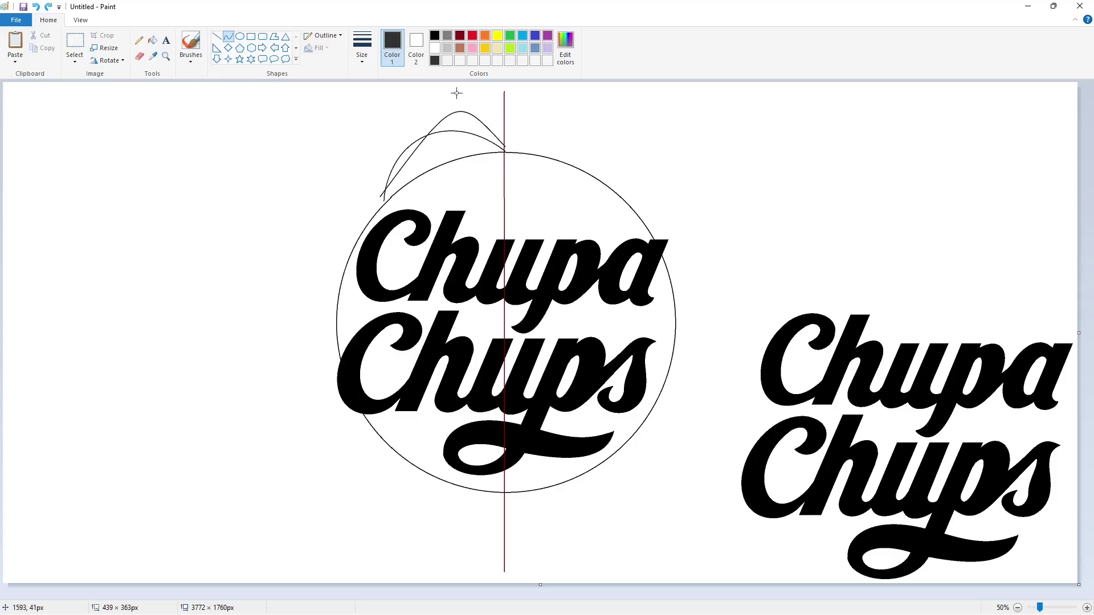
{"action": "left_click_drag", "start_coordinate": [414, 130], "coordinate": [375, 124]}
{"action": "left_click", "coordinate": [532, 141]}
{"action": "left_click_drag", "start_coordinate": [504, 142], "coordinate": [376, 194]}
{"action": "mouse_move", "coordinate": [444, 167]}
{"action": "left_mouse_down"}
{"action": "mouse_move", "coordinate": [434, 123]}
{"action": "mouse_move", "coordinate": [448, 81]}
{"action": "left_mouse_up"}
{"action": "mouse_move", "coordinate": [423, 116]}
{"action": "left_mouse_down"}
{"action": "mouse_move", "coordinate": [367, 125]}
{"action": "mouse_move", "coordinate": [376, 114]}
{"action": "mouse_move", "coordinate": [410, 154]}
{"action": "mouse_move", "coordinate": [432, 103]}
{"action": "mouse_move", "coordinate": [369, 120]}
{"action": "left_mouse_up"}
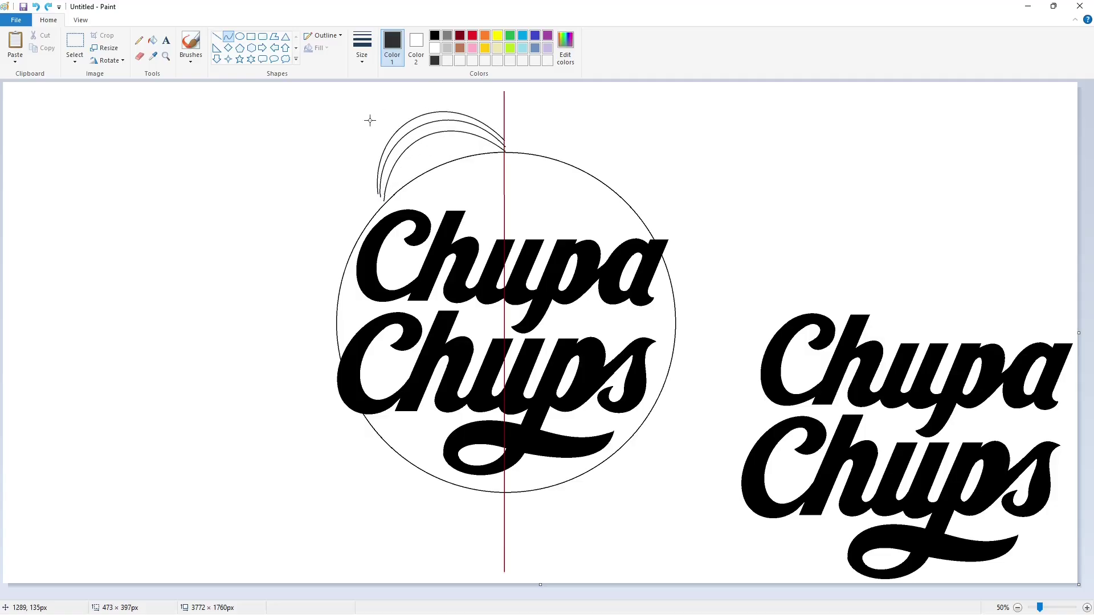
{"action": "left_click", "coordinate": [508, 132]}
Step: Draw a fourth, outermost arc over the upper lobe, spaced wider from the other three
{"action": "left_click_drag", "start_coordinate": [504, 124], "coordinate": [365, 183]}
{"action": "mouse_move", "coordinate": [444, 148]}
{"action": "left_mouse_down"}
{"action": "mouse_move", "coordinate": [450, 67]}
{"action": "mouse_move", "coordinate": [359, 115]}
{"action": "left_mouse_up"}
{"action": "key", "text": "ctrl+z"}
{"action": "left_click_drag", "start_coordinate": [503, 122], "coordinate": [366, 181]}
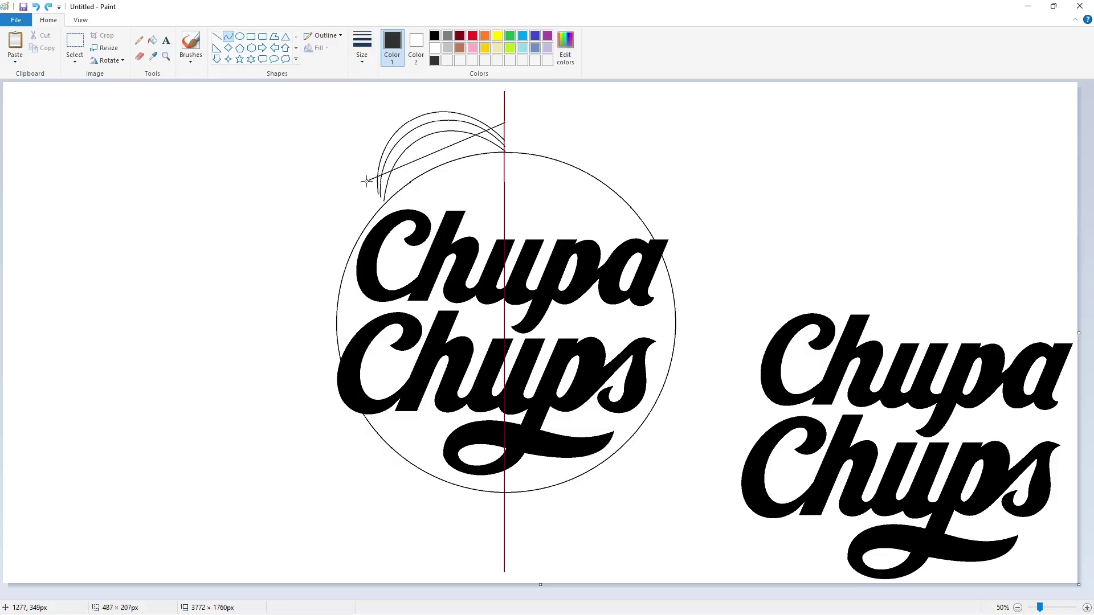
{"action": "left_click_drag", "start_coordinate": [438, 151], "coordinate": [454, 71]}
{"action": "left_click_drag", "start_coordinate": [445, 86], "coordinate": [356, 116]}
{"action": "key", "text": "ctrl+z"}
{"action": "mouse_move", "coordinate": [504, 124]}
{"action": "left_mouse_down"}
{"action": "mouse_move", "coordinate": [366, 180]}
{"action": "mouse_move", "coordinate": [410, 93]}
{"action": "mouse_move", "coordinate": [361, 117]}
{"action": "left_mouse_up"}
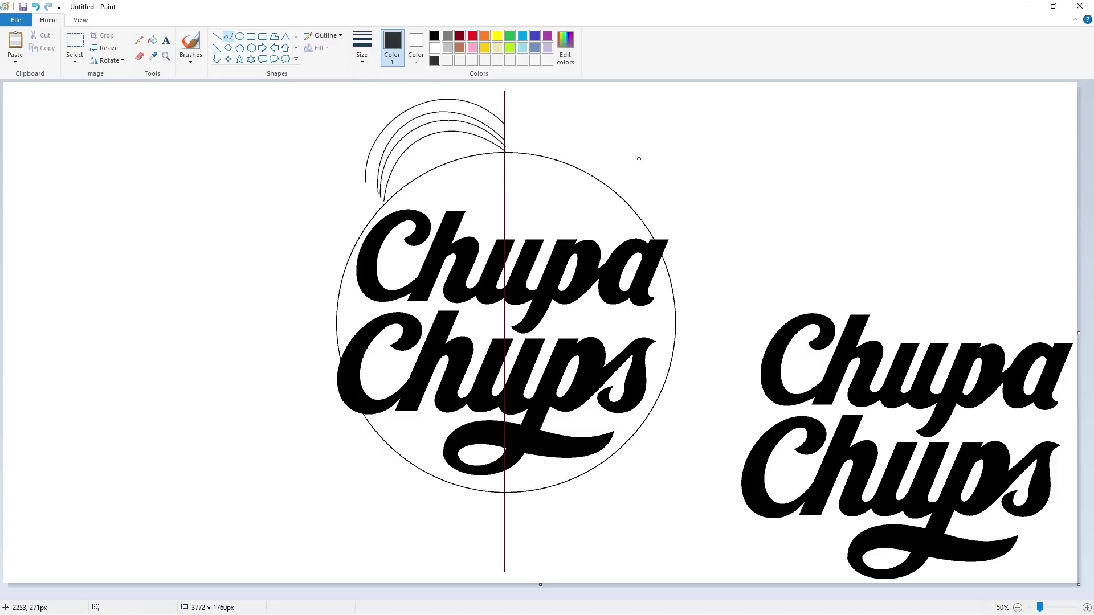
Step: Draw four matching nested arcs for the second lobe, from the ends of the upper arcs to the circle's left extreme
{"action": "left_click_drag", "start_coordinate": [382, 201], "coordinate": [334, 320]}
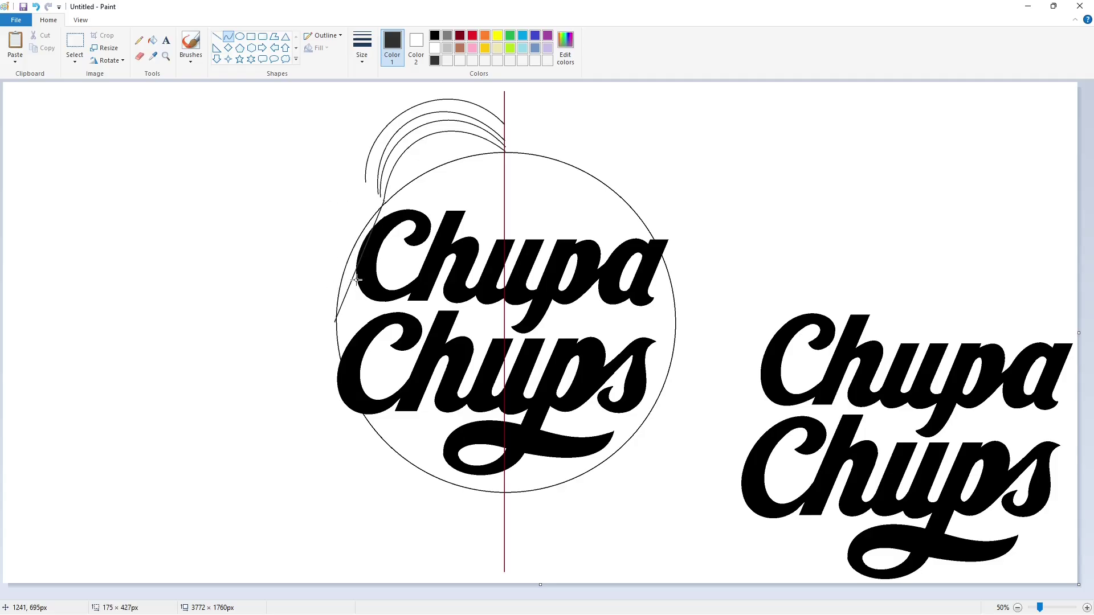
{"action": "mouse_move", "coordinate": [356, 279]}
{"action": "left_mouse_down"}
{"action": "mouse_move", "coordinate": [315, 214]}
{"action": "mouse_move", "coordinate": [319, 202]}
{"action": "left_mouse_up"}
{"action": "left_click_drag", "start_coordinate": [319, 202], "coordinate": [290, 279]}
{"action": "mouse_move", "coordinate": [380, 196]}
{"action": "left_mouse_down"}
{"action": "mouse_move", "coordinate": [328, 320]}
{"action": "mouse_move", "coordinate": [329, 214]}
{"action": "mouse_move", "coordinate": [279, 284]}
{"action": "mouse_move", "coordinate": [323, 321]}
{"action": "left_mouse_up"}
{"action": "mouse_move", "coordinate": [336, 285]}
{"action": "left_mouse_down"}
{"action": "mouse_move", "coordinate": [315, 184]}
{"action": "mouse_move", "coordinate": [262, 273]}
{"action": "left_mouse_up"}
{"action": "left_click", "coordinate": [437, 248]}
{"action": "mouse_move", "coordinate": [366, 182]}
{"action": "left_mouse_down"}
{"action": "mouse_move", "coordinate": [343, 209]}
{"action": "mouse_move", "coordinate": [308, 321]}
{"action": "left_mouse_up"}
{"action": "mouse_move", "coordinate": [338, 251]}
{"action": "left_mouse_down"}
{"action": "mouse_move", "coordinate": [283, 182]}
{"action": "mouse_move", "coordinate": [259, 281]}
{"action": "left_mouse_up"}
{"action": "left_click", "coordinate": [625, 278]}
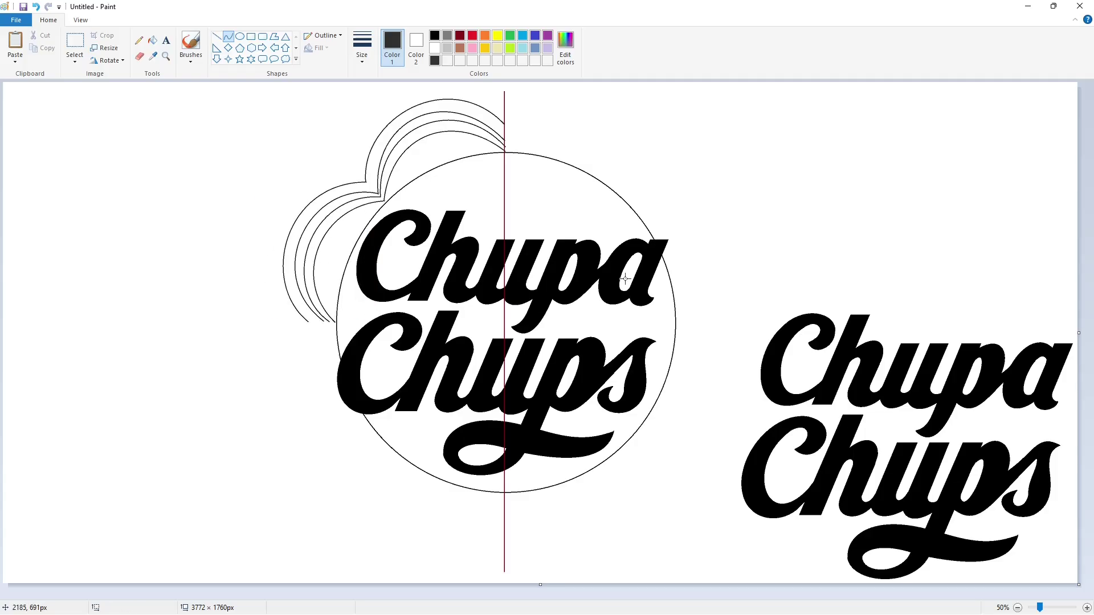
Step: Duplicate the area with the two arc lobes and place the copy in the lower left of the canvas
{"action": "left_click", "coordinate": [75, 41]}
{"action": "left_click_drag", "start_coordinate": [543, 91], "coordinate": [245, 373]}
{"action": "key", "text": "ctrl+c"}
{"action": "key", "text": "ctrl+v"}
{"action": "left_click_drag", "start_coordinate": [203, 248], "coordinate": [168, 459]}
Step: Fill the lettering and circle outline inside the duplicated area with white, leaving its arcs
{"action": "left_click", "coordinate": [152, 40]}
{"action": "left_click", "coordinate": [435, 48]}
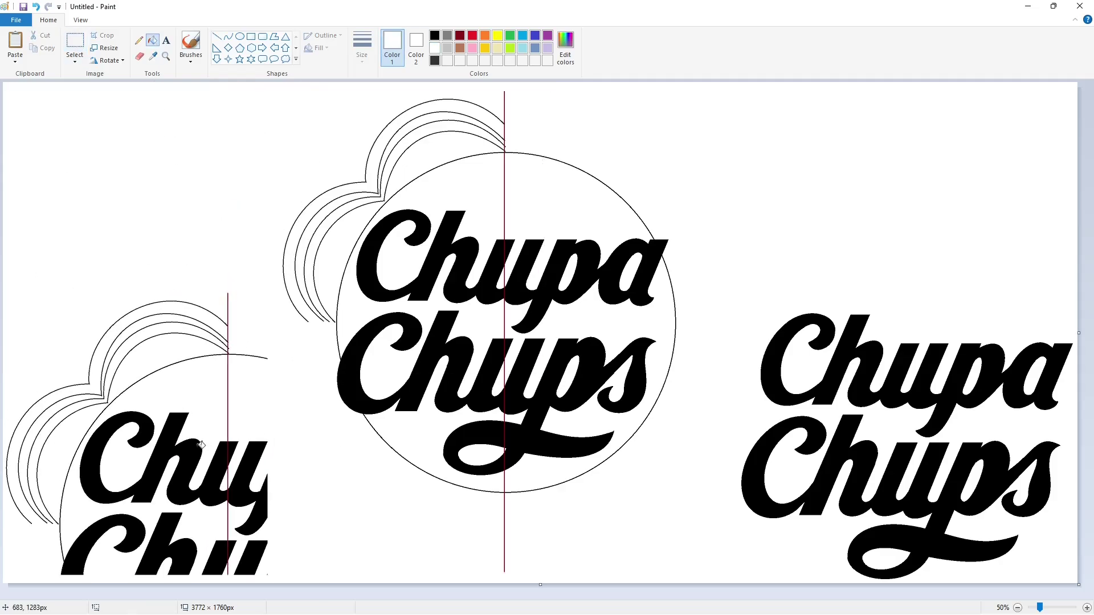
{"action": "left_click", "coordinate": [201, 445]}
{"action": "left_click", "coordinate": [241, 477]}
{"action": "left_click", "coordinate": [250, 552]}
{"action": "left_click", "coordinate": [214, 558]}
{"action": "left_click", "coordinate": [171, 544]}
{"action": "left_click", "coordinate": [131, 526]}
Step: Duplicate the cleaned arcs, flip the copy vertically and align it under the original lobes to complete the left half
{"action": "left_click", "coordinate": [75, 43]}
{"action": "left_click_drag", "start_coordinate": [275, 271], "coordinate": [68, 575]}
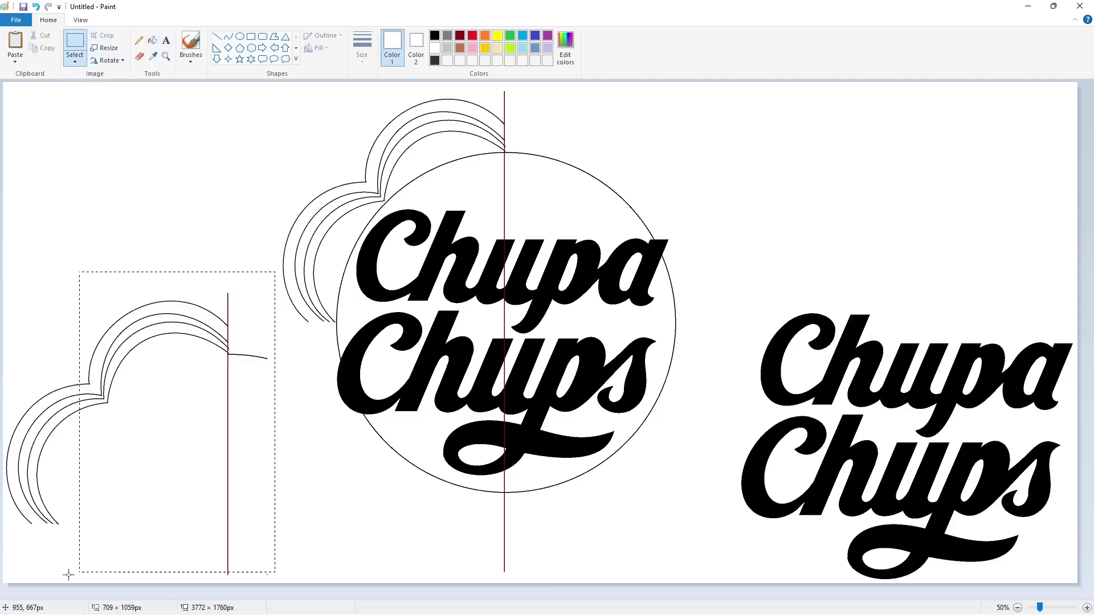
{"action": "key", "text": "ctrl+c"}
{"action": "key", "text": "ctrl+v"}
{"action": "left_click", "coordinate": [107, 61]}
{"action": "left_click", "coordinate": [123, 114]}
{"action": "left_click_drag", "start_coordinate": [129, 227], "coordinate": [408, 417]}
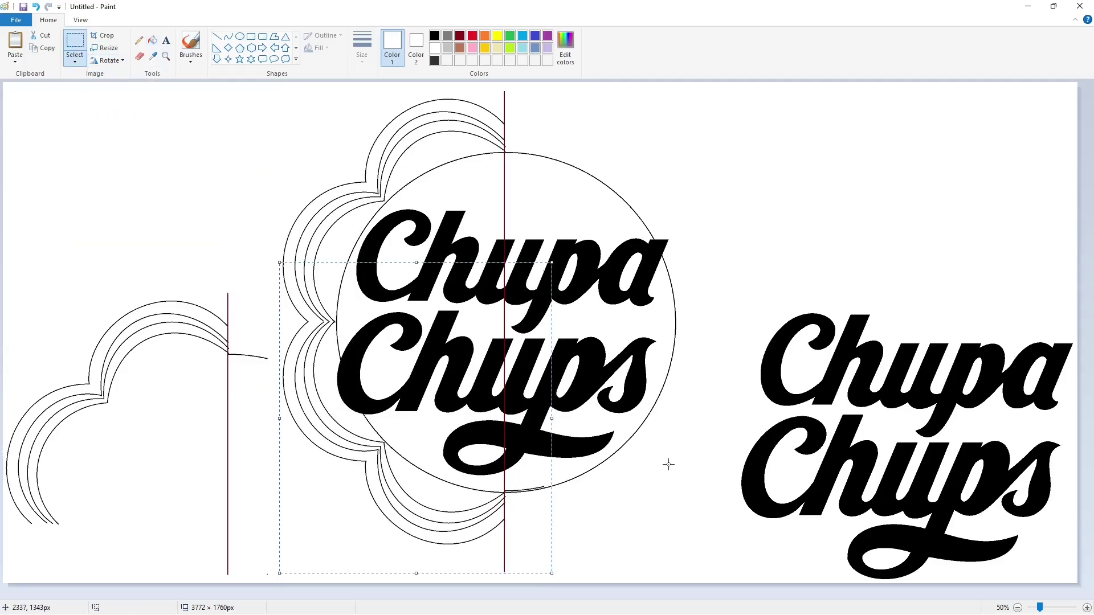
{"action": "key", "text": "Up"}
{"action": "key", "text": "Up"}
{"action": "left_click", "coordinate": [668, 464]}
Step: Fill the inner and outer bands of the left lobes with the custom dark gray
{"action": "scroll", "coordinate": [688, 466], "scroll_direction": "up", "scroll_amount": 1}
{"action": "scroll", "coordinate": [379, 420], "scroll_direction": "down", "scroll_amount": 3}
{"action": "left_click_drag", "start_coordinate": [425, 594], "coordinate": [586, 576]}
{"action": "scroll", "coordinate": [576, 547], "scroll_direction": "up", "scroll_amount": 1}
{"action": "scroll", "coordinate": [552, 398], "scroll_direction": "down", "scroll_amount": 2}
{"action": "scroll", "coordinate": [551, 398], "scroll_direction": "up", "scroll_amount": 2}
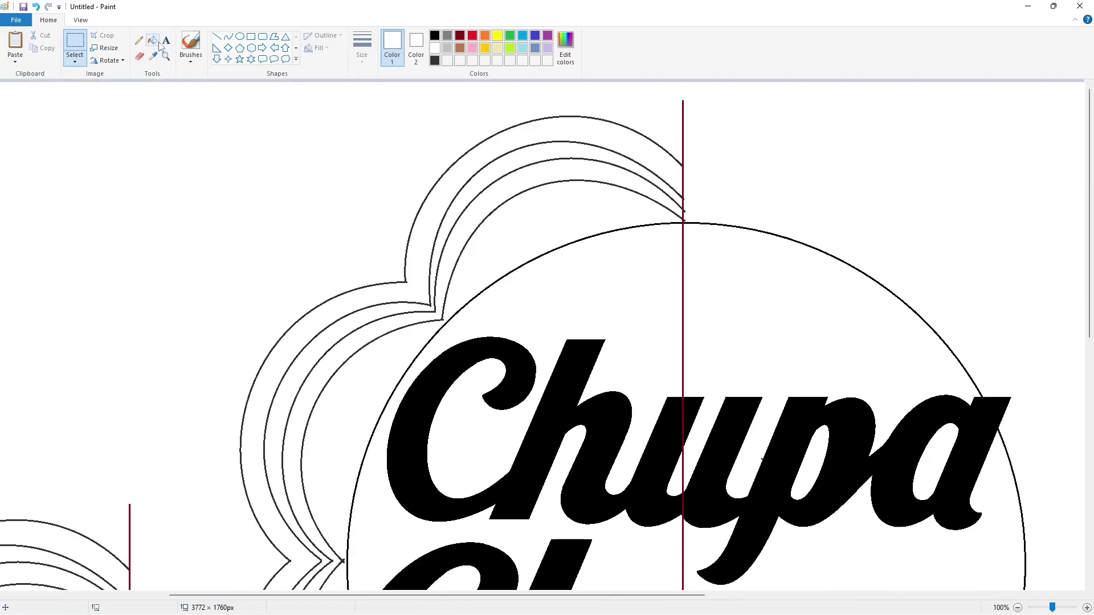
{"action": "left_click", "coordinate": [159, 44]}
{"action": "left_click", "coordinate": [516, 184]}
{"action": "left_click", "coordinate": [513, 137]}
{"action": "scroll", "coordinate": [602, 258], "scroll_direction": "down", "scroll_amount": 3}
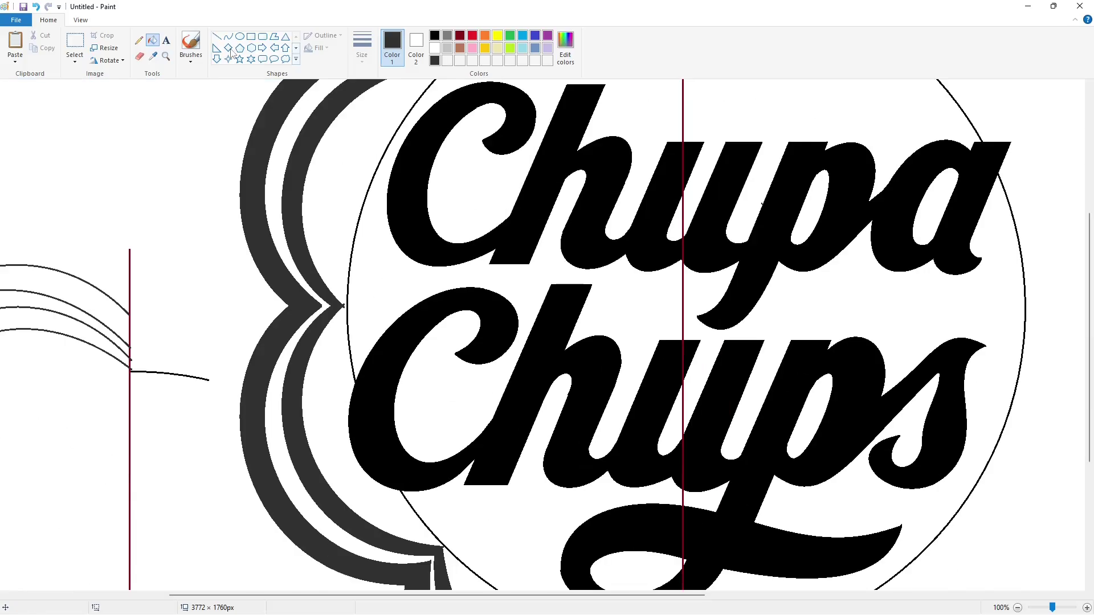
Step: Cut the circle outline away from the lobes' left inner tip with short, thicker white lines
{"action": "left_click", "coordinate": [217, 36]}
{"action": "left_click", "coordinate": [434, 47]}
{"action": "left_click", "coordinate": [362, 51]}
{"action": "left_click", "coordinate": [383, 148]}
{"action": "left_click_drag", "start_coordinate": [348, 313], "coordinate": [340, 298]}
{"action": "scroll", "coordinate": [431, 401], "scroll_direction": "down", "scroll_amount": 3}
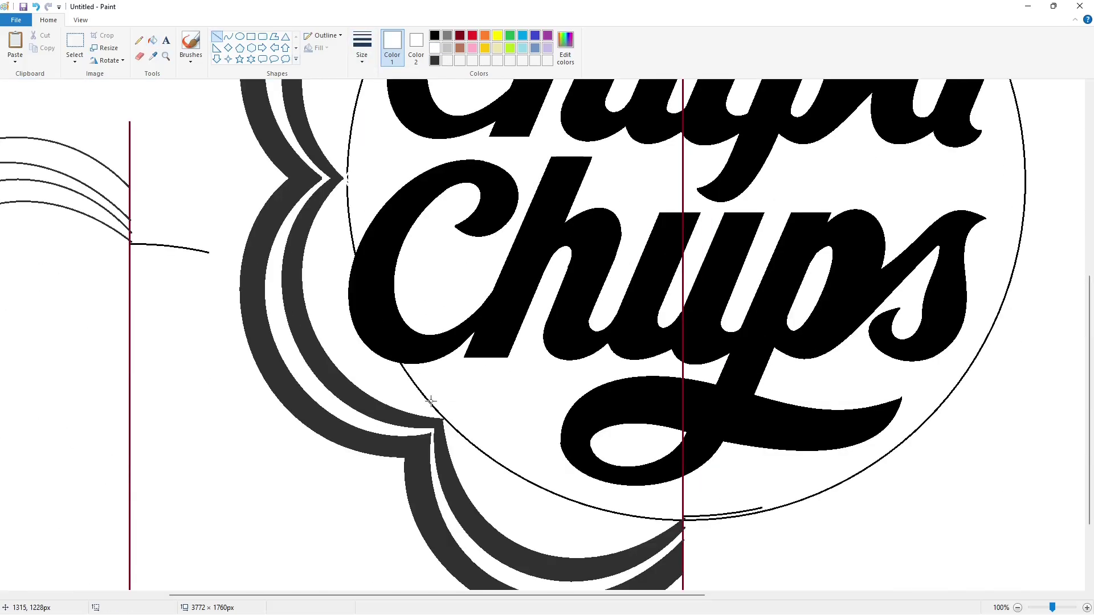
{"action": "left_click", "coordinate": [470, 404]}
Step: Fill the original lettering and circle outline with white to empty the inside of the badge
{"action": "scroll", "coordinate": [478, 409], "scroll_direction": "down", "scroll_amount": 3}
{"action": "scroll", "coordinate": [481, 410], "scroll_direction": "up", "scroll_amount": 8}
{"action": "left_click", "coordinate": [1017, 608]}
{"action": "left_click", "coordinate": [153, 41]}
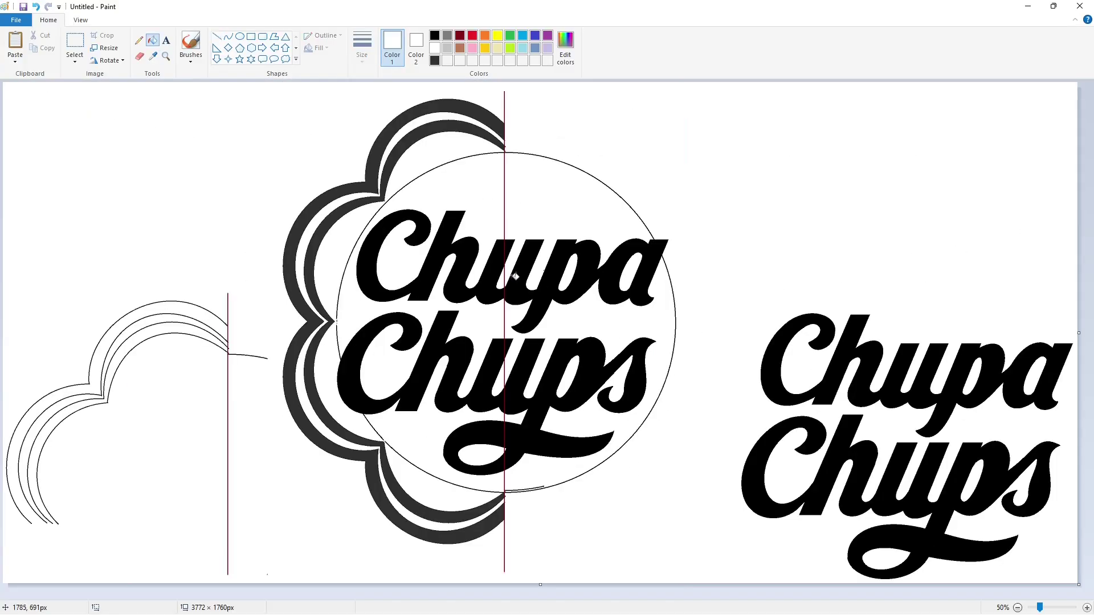
{"action": "left_click", "coordinate": [511, 278]}
{"action": "left_click", "coordinate": [491, 276]}
{"action": "left_click", "coordinate": [488, 362]}
{"action": "left_click", "coordinate": [515, 364]}
{"action": "left_click", "coordinate": [508, 341]}
{"action": "left_click", "coordinate": [507, 248]}
{"action": "left_click", "coordinate": [472, 440]}
{"action": "left_click", "coordinate": [459, 486]}
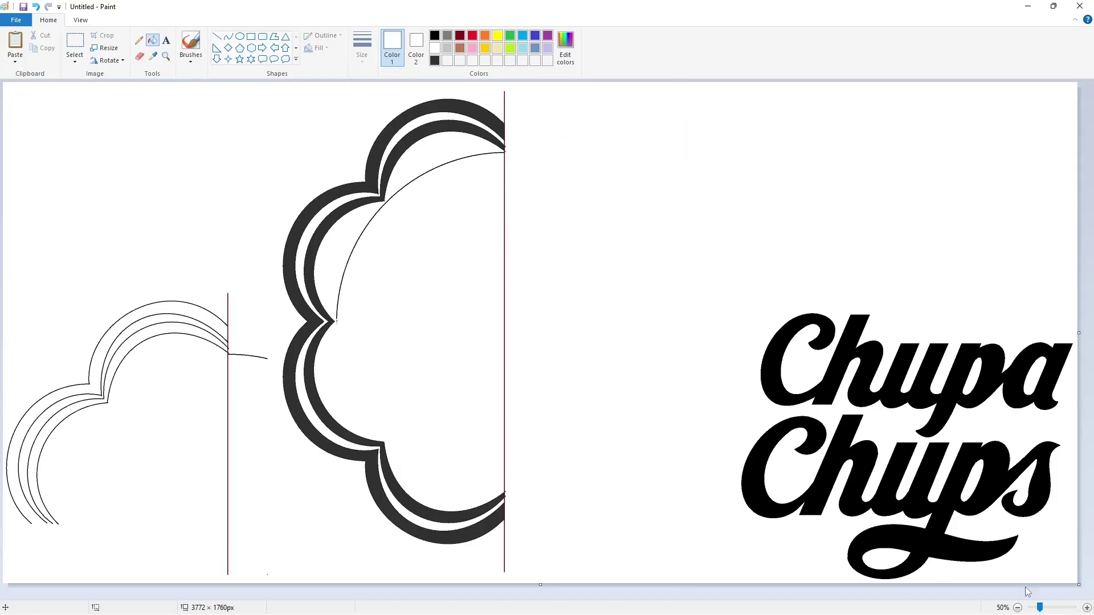
Step: Paint short white lines over the leftover circle marks at the inner tips of the lobes
{"action": "left_click", "coordinate": [1086, 608]}
{"action": "left_click", "coordinate": [216, 36]}
{"action": "left_click", "coordinate": [362, 48]}
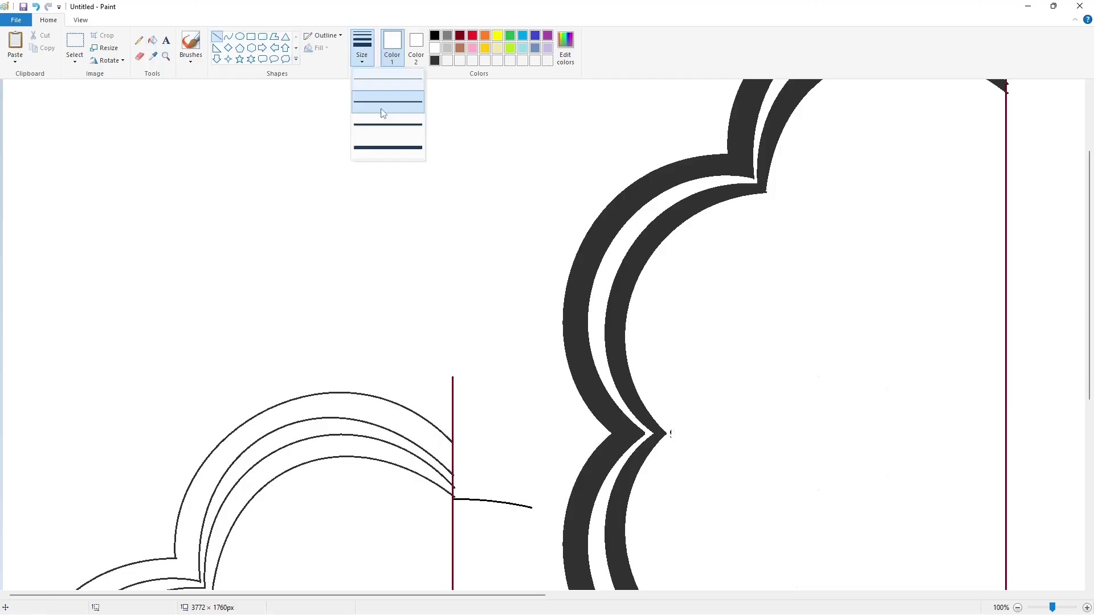
{"action": "left_click", "coordinate": [381, 112]}
{"action": "scroll", "coordinate": [735, 453], "scroll_direction": "up", "scroll_amount": 3}
{"action": "left_click_drag", "start_coordinate": [511, 596], "coordinate": [630, 596]}
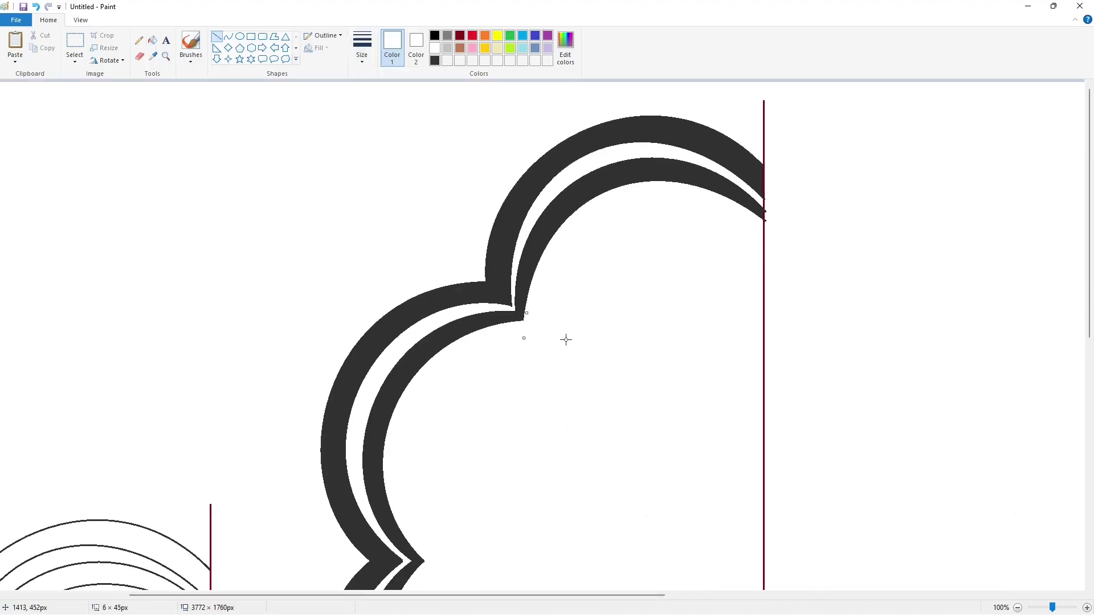
{"action": "scroll", "coordinate": [628, 395], "scroll_direction": "down", "scroll_amount": 10}
Step: Copy the left half of the lobed badge outline up to the guide line
{"action": "left_click", "coordinate": [1017, 608]}
{"action": "left_click", "coordinate": [75, 43]}
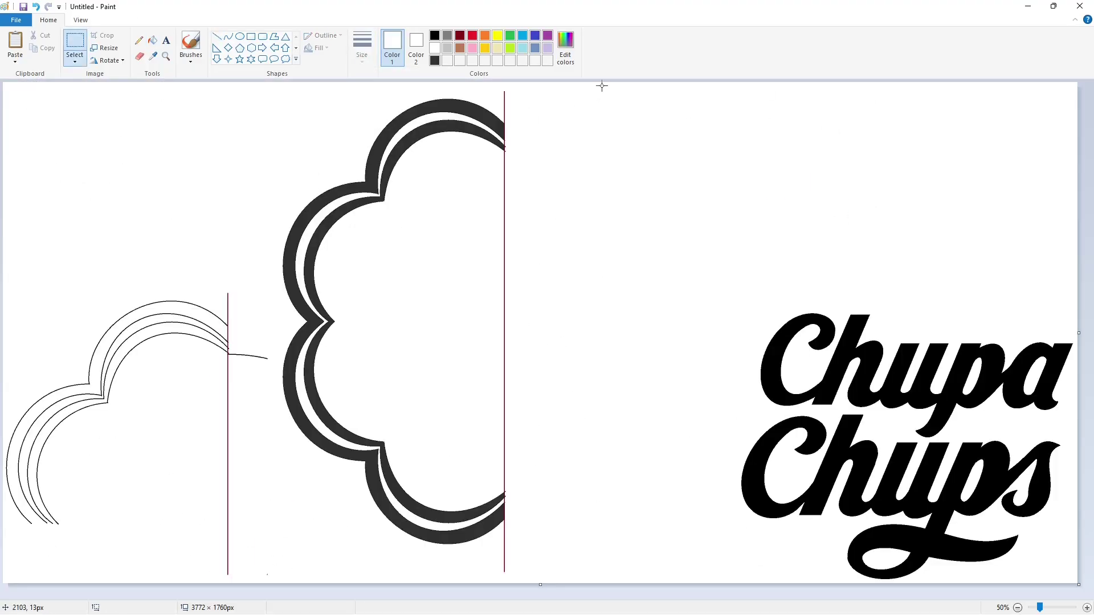
{"action": "left_click_drag", "start_coordinate": [282, 579], "coordinate": [266, 579]}
{"action": "key", "text": "ctrl+c"}
{"action": "key", "text": "ctrl+v"}
{"action": "key", "text": "Delete"}
Step: Paste the copied half, flip it horizontally and align it against the guide line to complete the badge outline
{"action": "left_click", "coordinate": [1086, 608]}
{"action": "left_click_drag", "start_coordinate": [430, 596], "coordinate": [657, 597]}
{"action": "key", "text": "ctrl+v"}
{"action": "left_click", "coordinate": [108, 60]}
{"action": "left_click", "coordinate": [126, 126]}
{"action": "left_click_drag", "start_coordinate": [297, 286], "coordinate": [655, 287]}
{"action": "key", "text": "Left"}
{"action": "key", "text": "Left"}
{"action": "key", "text": "Left"}
{"action": "key", "text": "Left"}
{"action": "key", "text": "Left"}
{"action": "key", "text": "Left"}
{"action": "key", "text": "Left"}
{"action": "key", "text": "Left"}
{"action": "key", "text": "Left"}
{"action": "key", "text": "Left"}
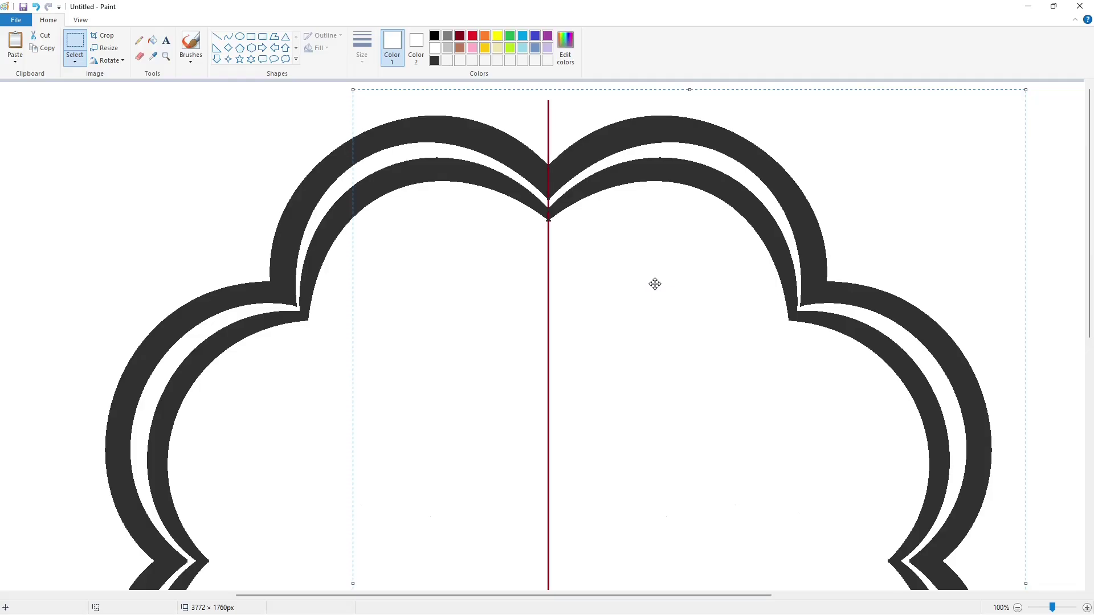
{"action": "scroll", "coordinate": [561, 345], "scroll_direction": "down", "scroll_amount": 5}
{"action": "scroll", "coordinate": [944, 552], "scroll_direction": "down", "scroll_amount": 1}
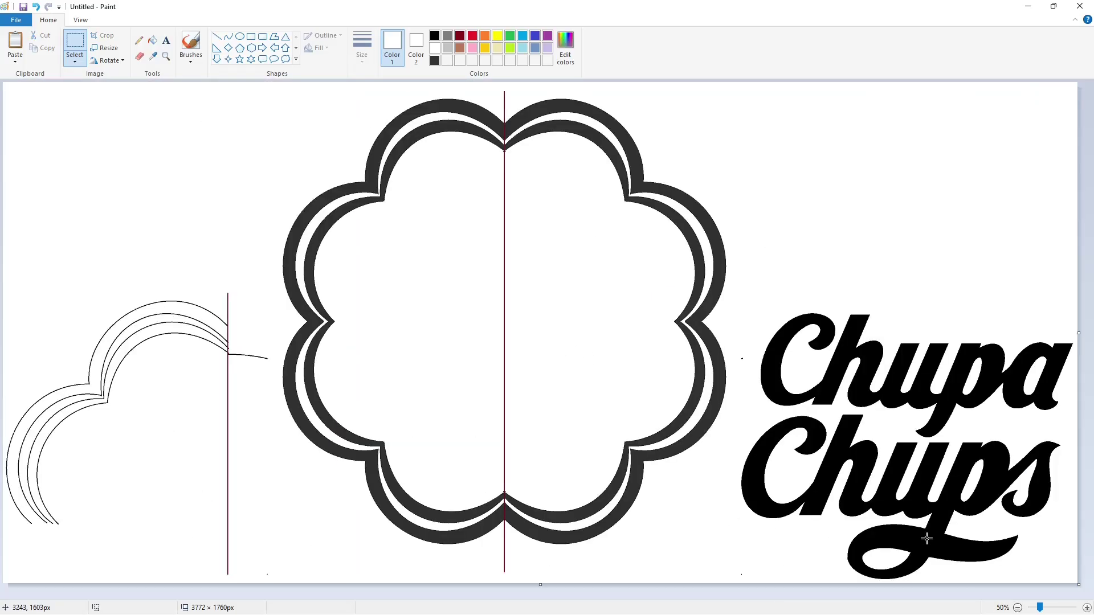
Step: Fill the badge's right interior, the background and the gap between the right bands with the guide line's dark red
{"action": "left_click", "coordinate": [1069, 606]}
{"action": "left_click_drag", "start_coordinate": [523, 595], "coordinate": [765, 594]}
{"action": "left_click", "coordinate": [152, 40]}
{"action": "left_click", "coordinate": [459, 35]}
{"action": "left_click", "coordinate": [592, 247]}
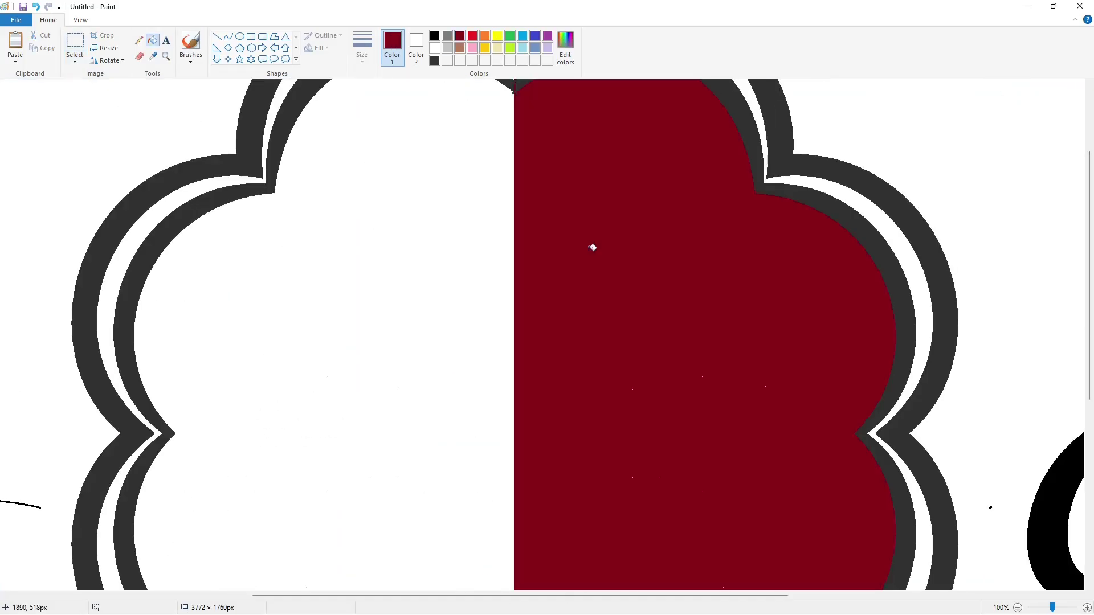
{"action": "scroll", "coordinate": [552, 122], "scroll_direction": "up", "scroll_amount": 2}
{"action": "left_click", "coordinate": [552, 121]}
{"action": "left_click", "coordinate": [558, 157]}
Step: Fill the dark red background, band gap and interior with white to remove the guide line
{"action": "left_click", "coordinate": [434, 48]}
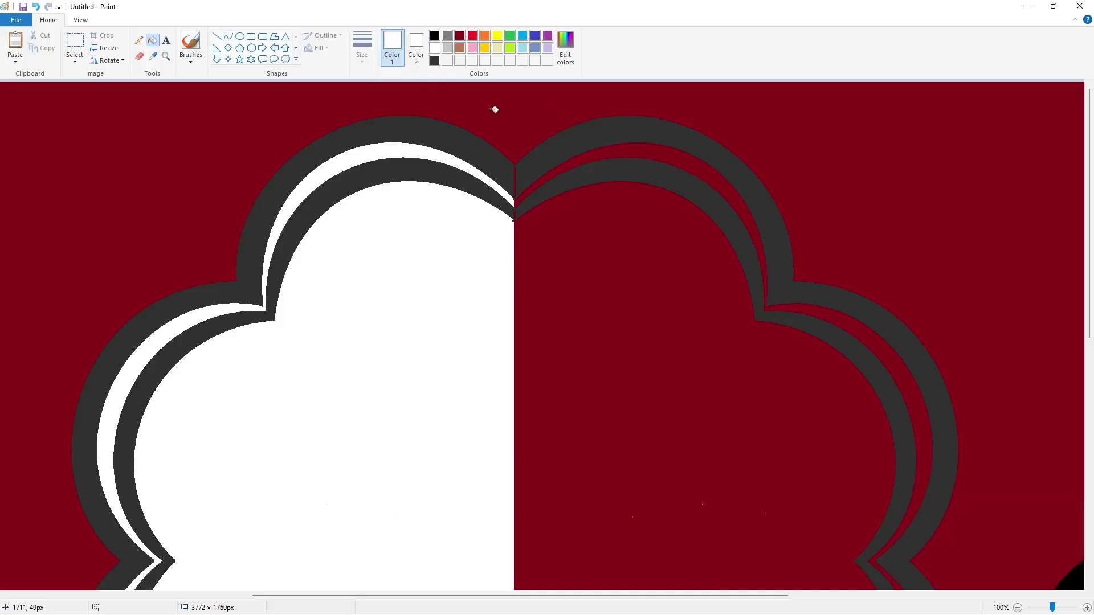
{"action": "left_click", "coordinate": [493, 110]}
{"action": "left_click", "coordinate": [541, 179]}
{"action": "left_click", "coordinate": [617, 220]}
{"action": "scroll", "coordinate": [581, 285], "scroll_direction": "down", "scroll_amount": 5}
Step: Fill the guide line remnants in the inner band with dark gray and try filling the outer band's bottom slit
{"action": "left_click", "coordinate": [435, 38]}
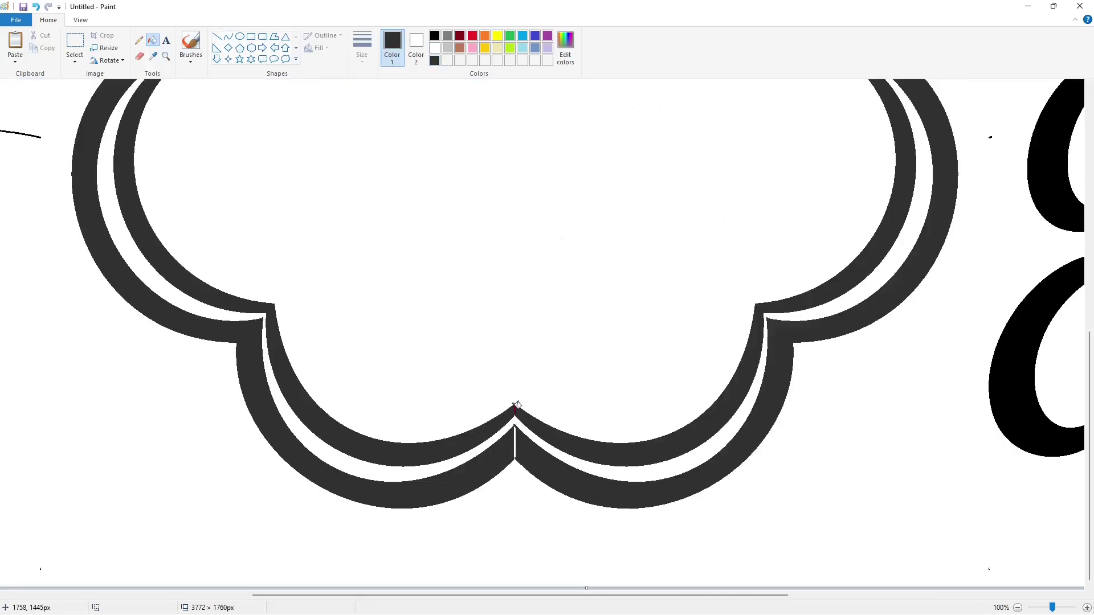
{"action": "scroll", "coordinate": [501, 194], "scroll_direction": "up", "scroll_amount": 5}
{"action": "scroll", "coordinate": [556, 180], "scroll_direction": "down", "scroll_amount": 5}
{"action": "left_click", "coordinate": [516, 436]}
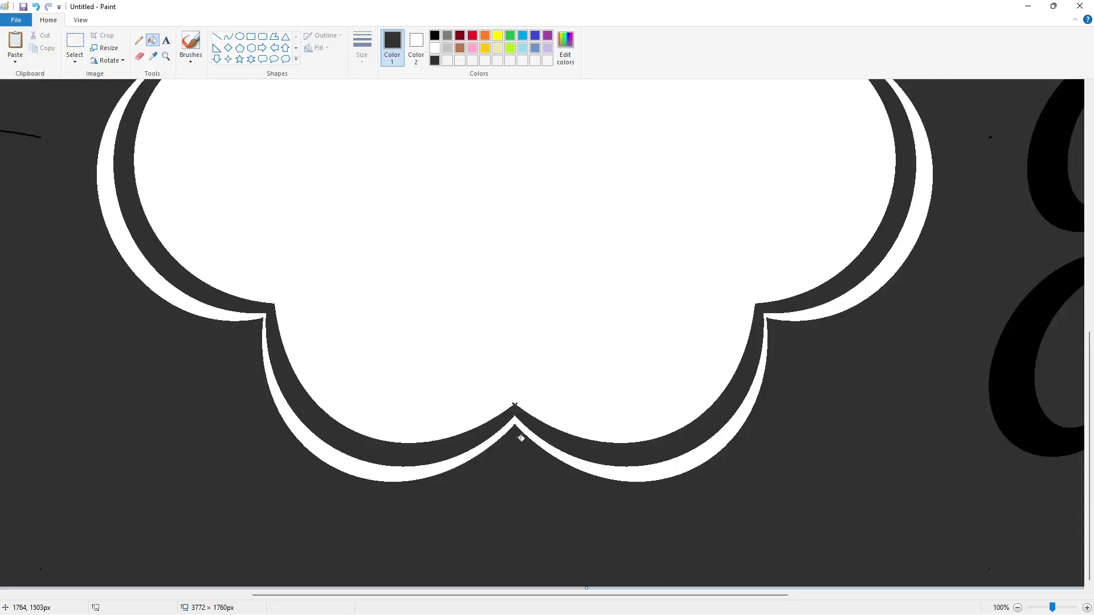
{"action": "key", "text": "ctrl+z"}
Step: Bridge the outer band's top and bottom slits with dark gray lines and fill both gaps with dark gray
{"action": "left_click", "coordinate": [216, 36]}
{"action": "left_click", "coordinate": [361, 54]}
{"action": "left_click", "coordinate": [388, 124]}
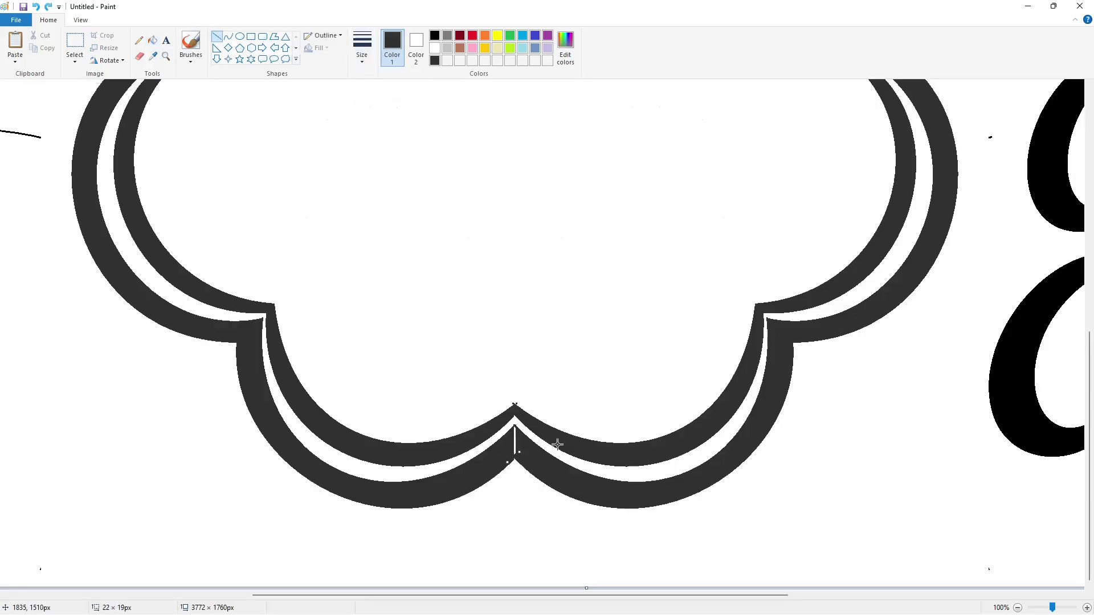
{"action": "scroll", "coordinate": [556, 402], "scroll_direction": "up", "scroll_amount": 5}
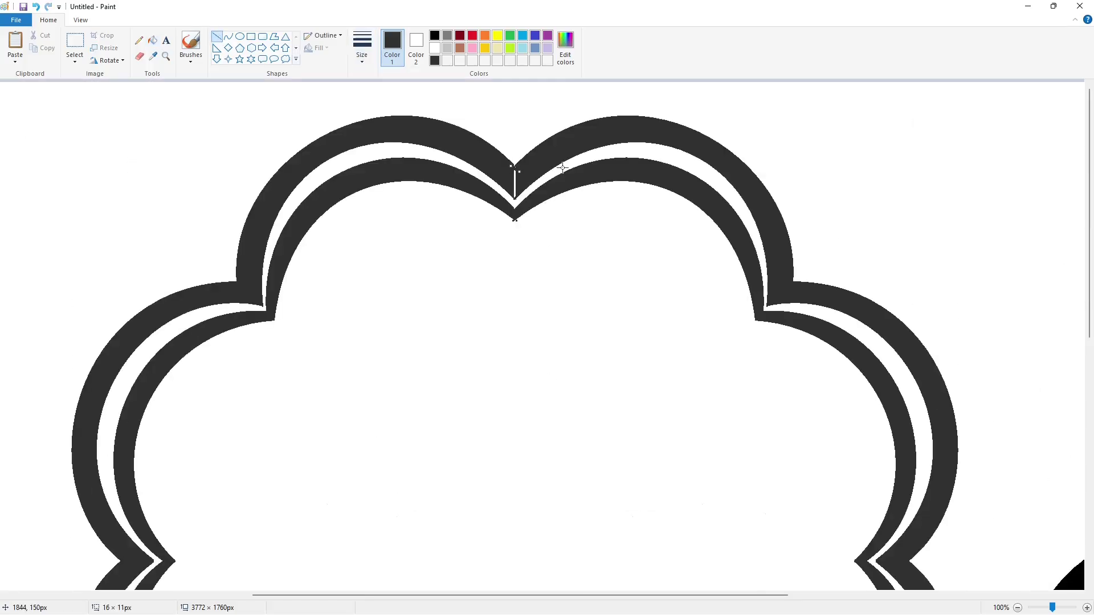
{"action": "left_click", "coordinate": [152, 40]}
{"action": "left_click", "coordinate": [515, 177]}
{"action": "scroll", "coordinate": [514, 399], "scroll_direction": "down", "scroll_amount": 5}
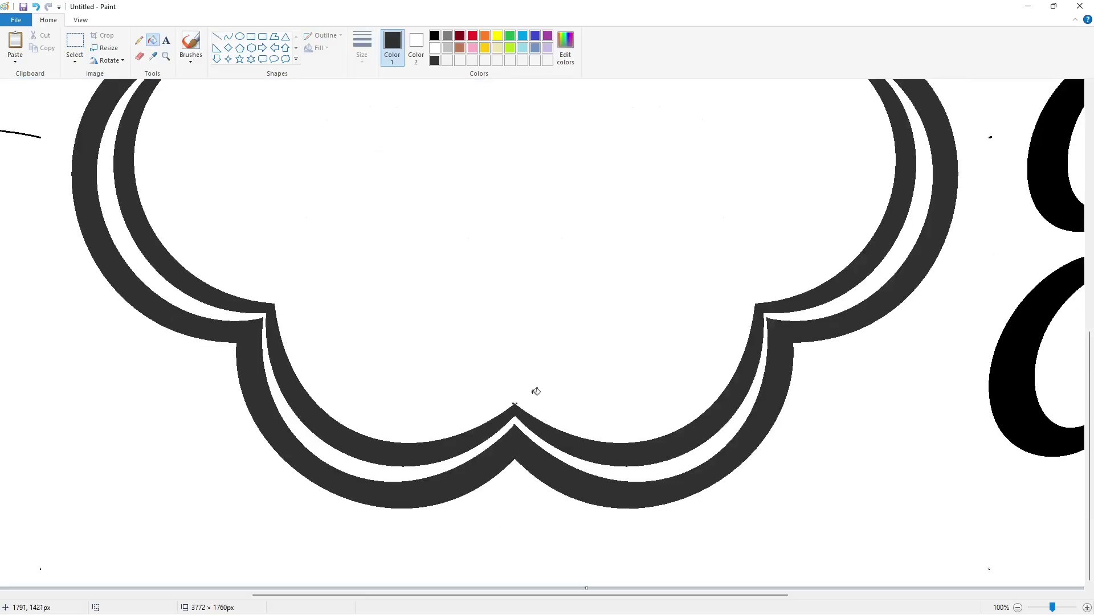
Step: Cover the stray marks at the inner band's top and bottom notch tips with white lines
{"action": "left_click", "coordinate": [217, 37]}
{"action": "scroll", "coordinate": [562, 242], "scroll_direction": "up", "scroll_amount": 5}
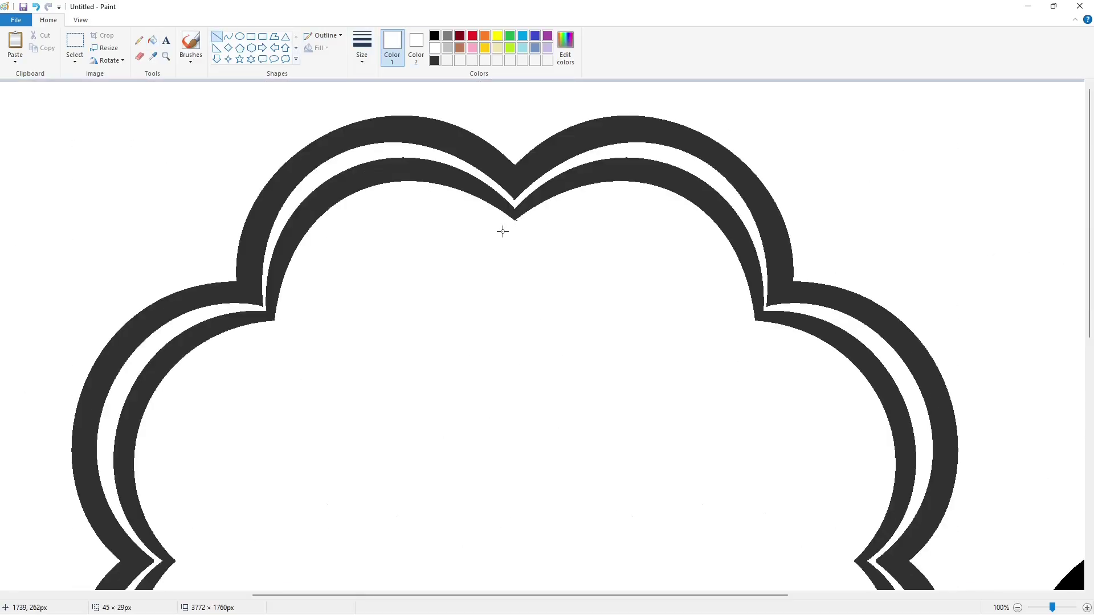
{"action": "left_click", "coordinate": [590, 252]}
{"action": "scroll", "coordinate": [601, 320], "scroll_direction": "down", "scroll_amount": 10}
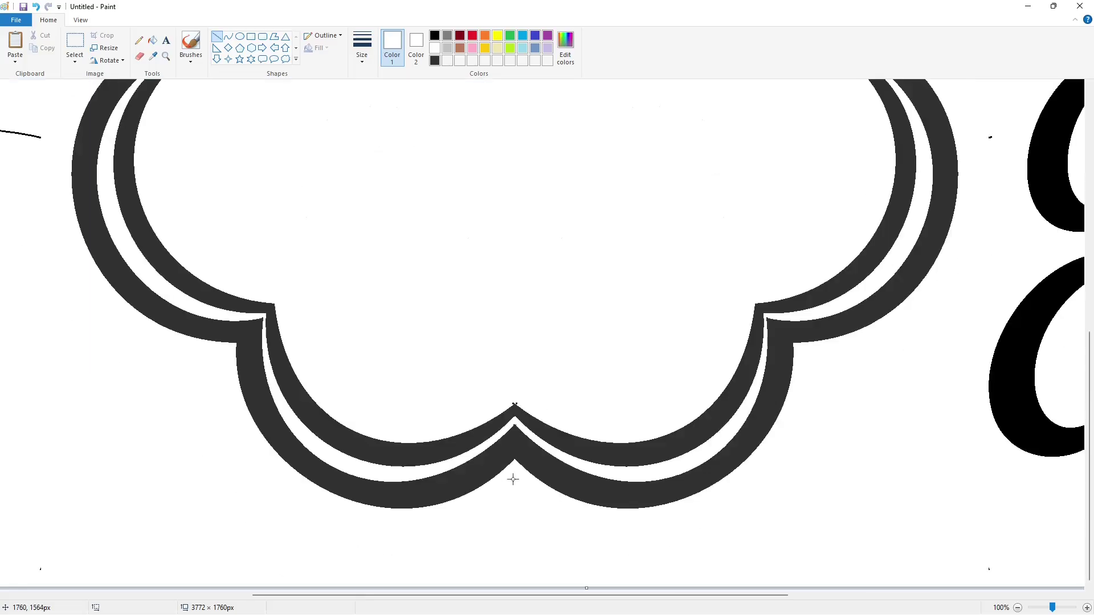
{"action": "left_click_drag", "start_coordinate": [526, 408], "coordinate": [494, 387]}
{"action": "scroll", "coordinate": [663, 459], "scroll_direction": "up", "scroll_amount": 5}
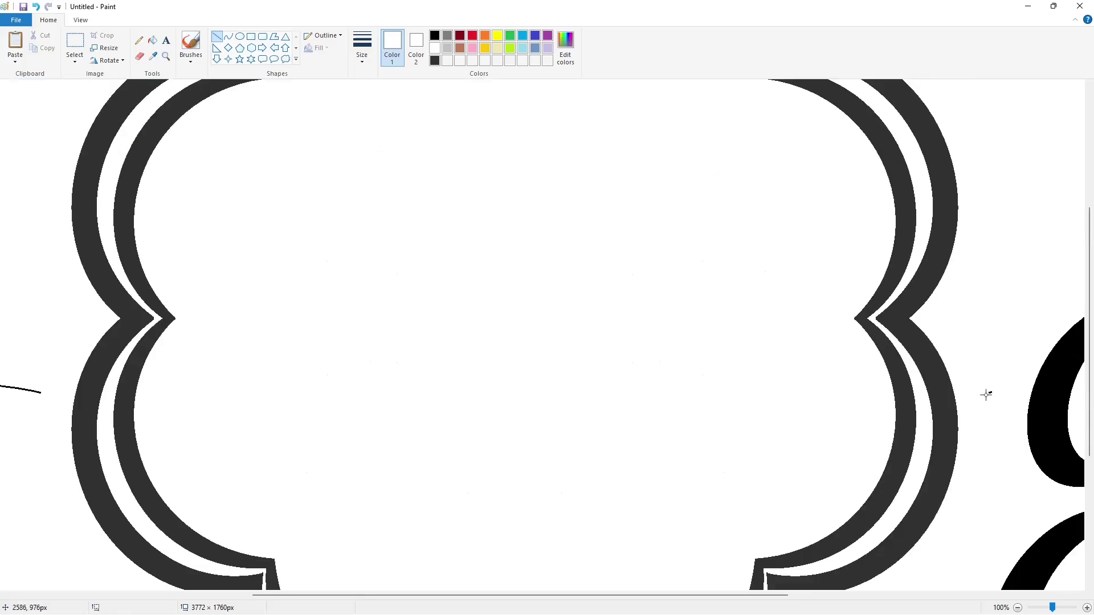
{"action": "scroll", "coordinate": [289, 397], "scroll_direction": "down", "scroll_amount": 3}
Step: Copy the "Chupa Chups" lettering and place the pasted copy inside the badge
{"action": "left_click", "coordinate": [1018, 607]}
{"action": "left_click", "coordinate": [74, 43]}
{"action": "left_click_drag", "start_coordinate": [737, 231], "coordinate": [1078, 586]}
{"action": "key", "text": "ctrl+c"}
{"action": "key", "text": "ctrl+v"}
{"action": "left_click_drag", "start_coordinate": [153, 234], "coordinate": [482, 278]}
{"action": "left_click", "coordinate": [806, 265]}
Step: Draw a small black circle outline below the lettering's flourish for the registered mark
{"action": "left_click", "coordinate": [240, 36]}
{"action": "left_click", "coordinate": [362, 48]}
{"action": "left_click", "coordinate": [388, 125]}
{"action": "left_click", "coordinate": [434, 35]}
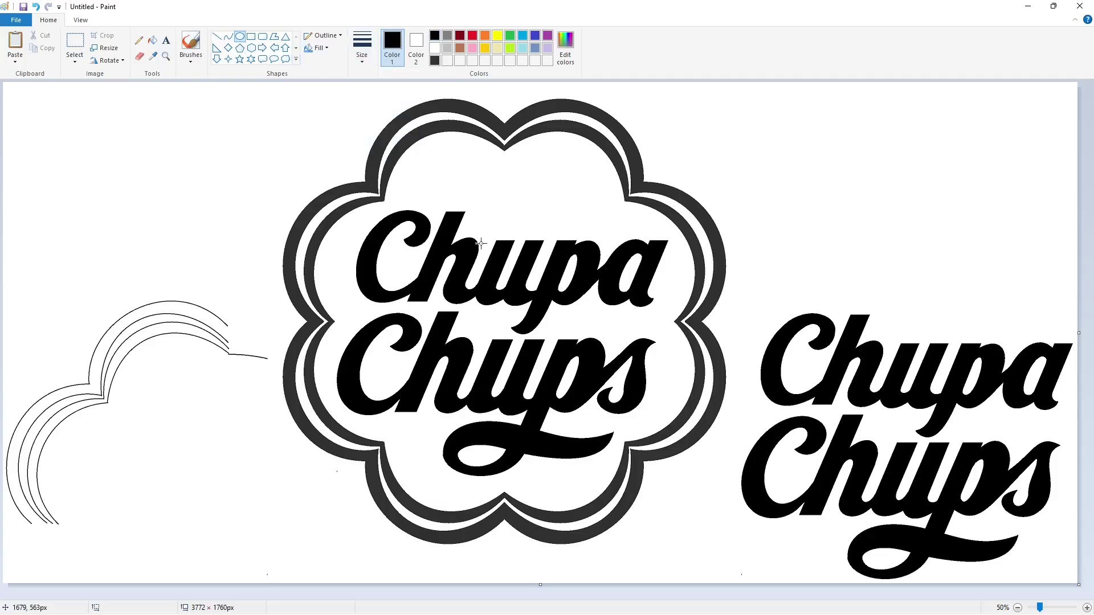
{"action": "left_click_drag", "start_coordinate": [521, 461], "coordinate": [549, 489]}
Step: Start a bold red text box with the font set to Arial and the size to 50
{"action": "left_click", "coordinate": [1086, 608]}
{"action": "left_click", "coordinate": [166, 40]}
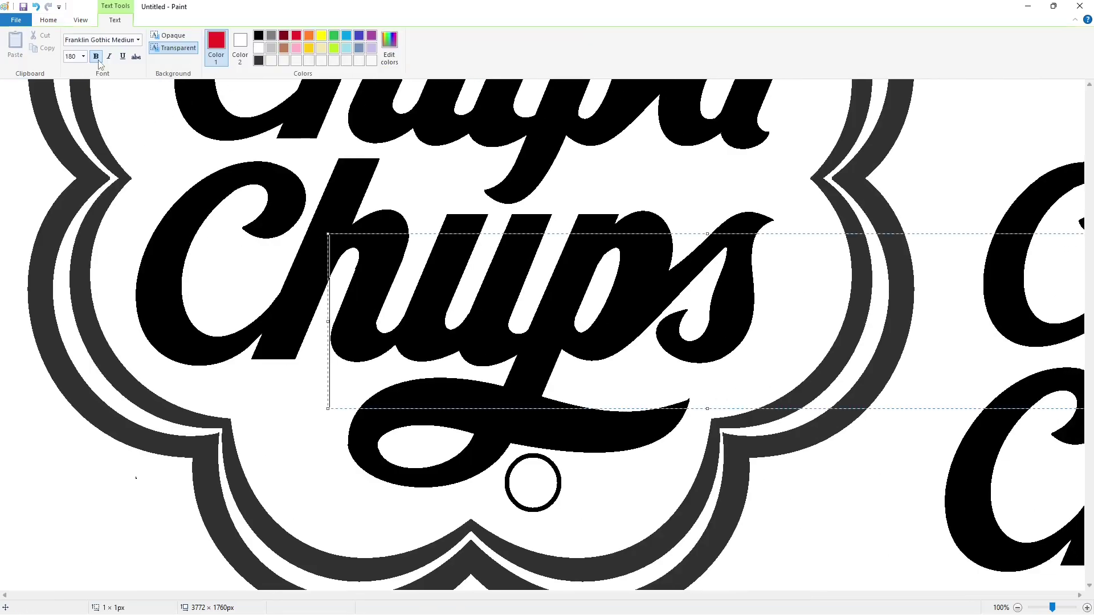
{"action": "left_click", "coordinate": [140, 43]}
{"action": "scroll", "coordinate": [91, 285], "scroll_direction": "up", "scroll_amount": 15}
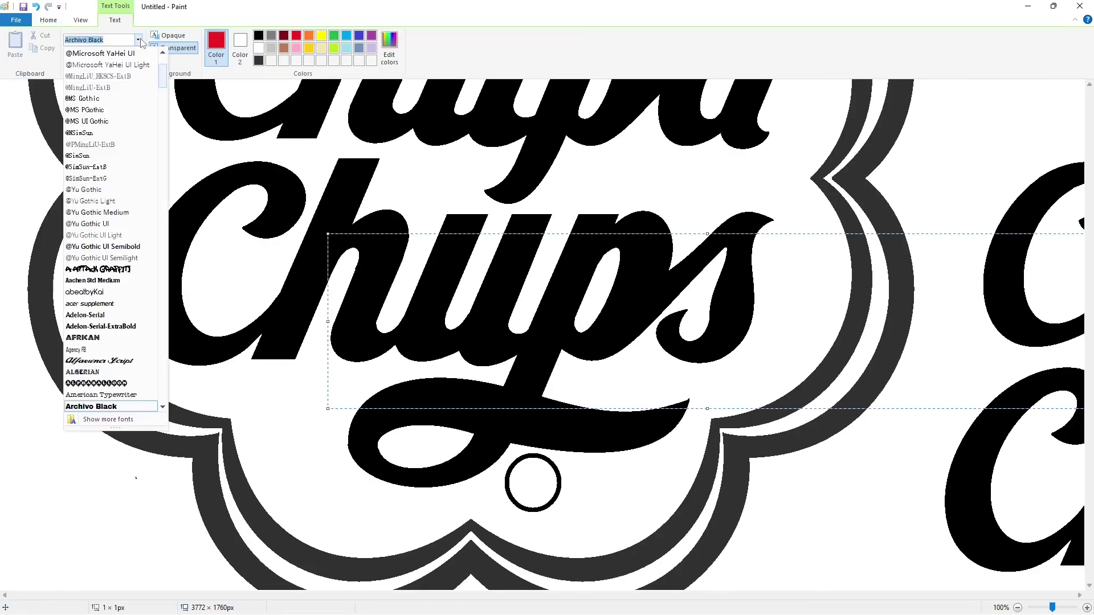
{"action": "left_click", "coordinate": [88, 349]}
{"action": "left_click", "coordinate": [83, 59]}
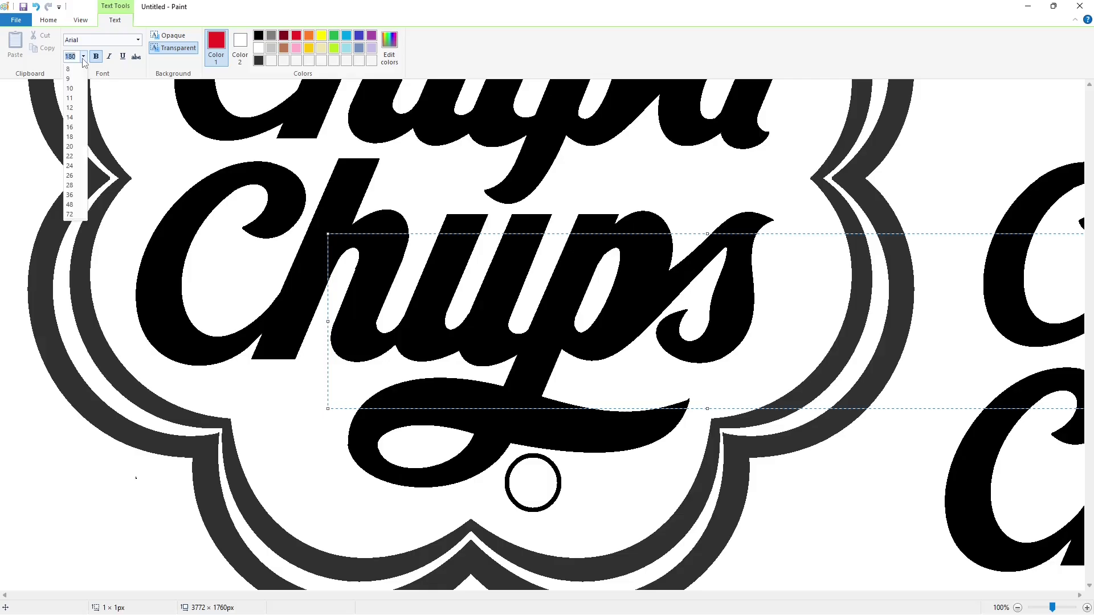
{"action": "left_click", "coordinate": [82, 59]}
{"action": "type", "text": "R"}
{"action": "left_click_drag", "start_coordinate": [327, 409], "coordinate": [321, 578]}
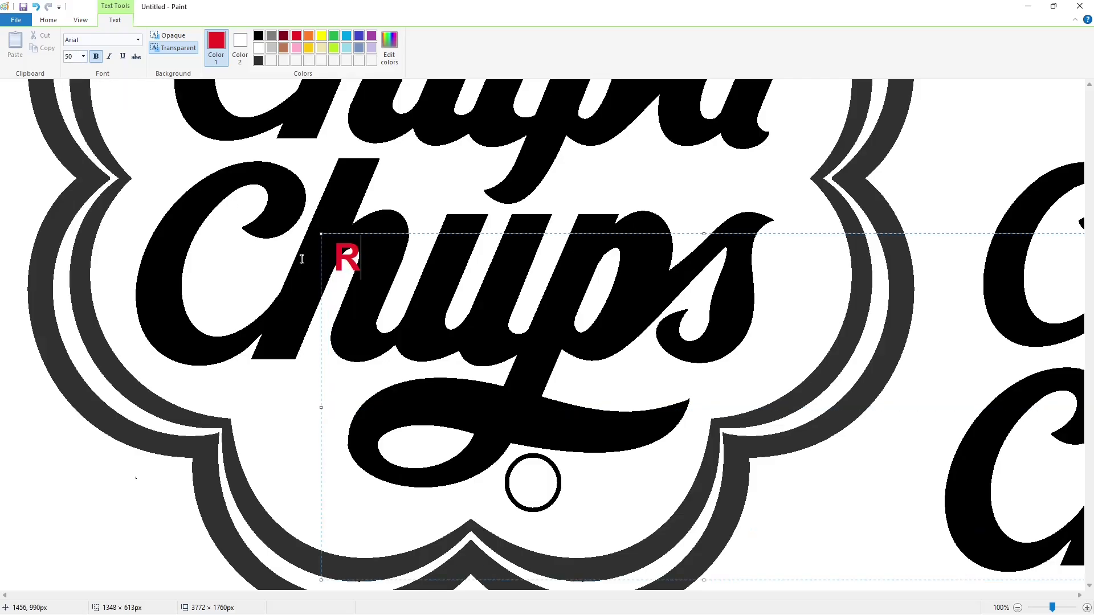
{"action": "left_click_drag", "start_coordinate": [322, 233], "coordinate": [505, 456]}
{"action": "key", "text": "ctrl+z"}
Step: Fill the small circle below the flourish with yellow
{"action": "left_click", "coordinate": [152, 40]}
{"action": "left_click", "coordinate": [498, 37]}
{"action": "left_click", "coordinate": [534, 488]}
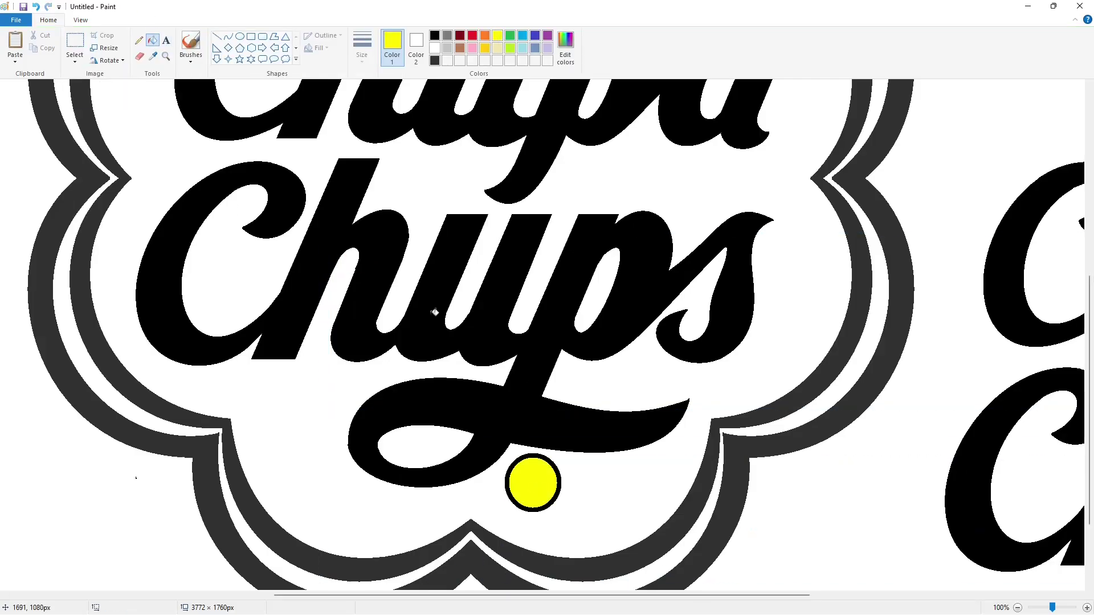
Step: Add an enlarged text box containing a bold red Arial "R"
{"action": "left_click", "coordinate": [166, 40]}
{"action": "left_click", "coordinate": [472, 36]}
{"action": "left_click", "coordinate": [445, 443]}
{"action": "left_click_drag", "start_coordinate": [778, 488], "coordinate": [845, 574]}
{"action": "left_click", "coordinate": [334, 318]}
{"action": "left_click", "coordinate": [335, 318]}
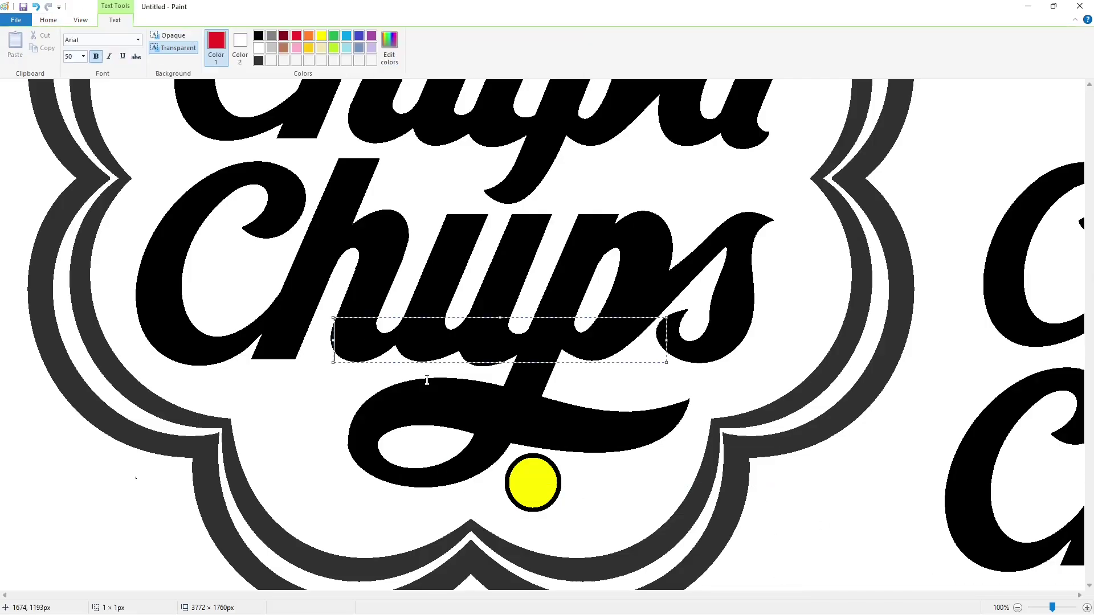
{"action": "left_click_drag", "start_coordinate": [666, 363], "coordinate": [794, 579]}
{"action": "type", "text": "R"}
Step: Move the "R" onto the yellow circle, set its font size to 60 and center it there
{"action": "left_click_drag", "start_coordinate": [335, 318], "coordinate": [502, 456]}
{"action": "key", "text": "ctrl+a"}
{"action": "left_click", "coordinate": [83, 56]}
{"action": "type", "text": "60"}
{"action": "key", "text": "Return"}
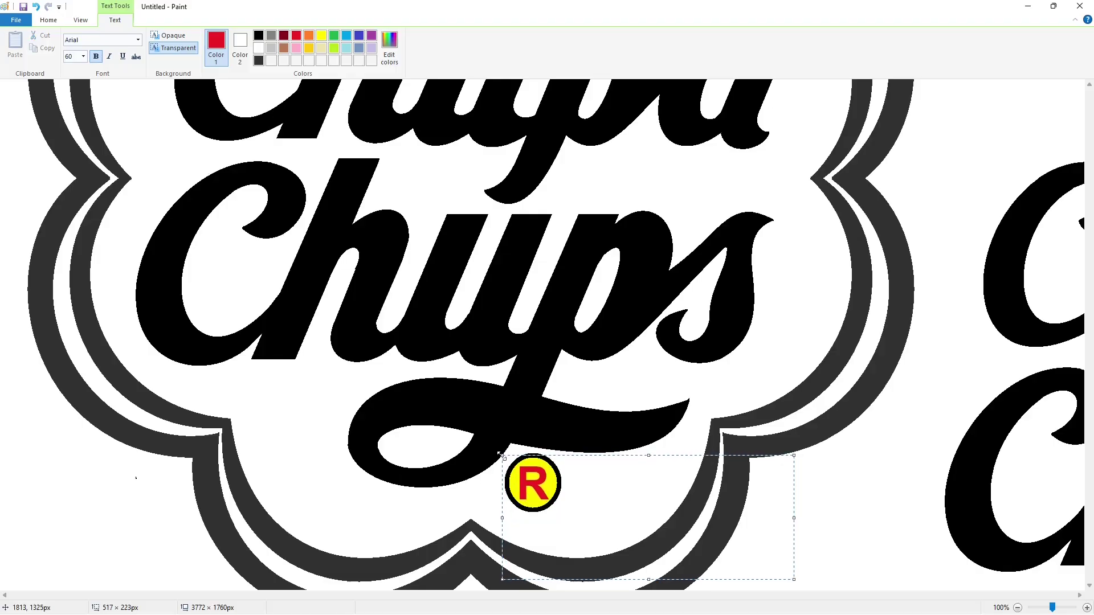
{"action": "left_click", "coordinate": [499, 454]}
Step: Cover the leftover lobe outlines and the spare lettering beside the badge with solid white rectangles
{"action": "left_click", "coordinate": [1018, 608]}
{"action": "left_click", "coordinate": [362, 43]}
{"action": "left_click", "coordinate": [317, 48]}
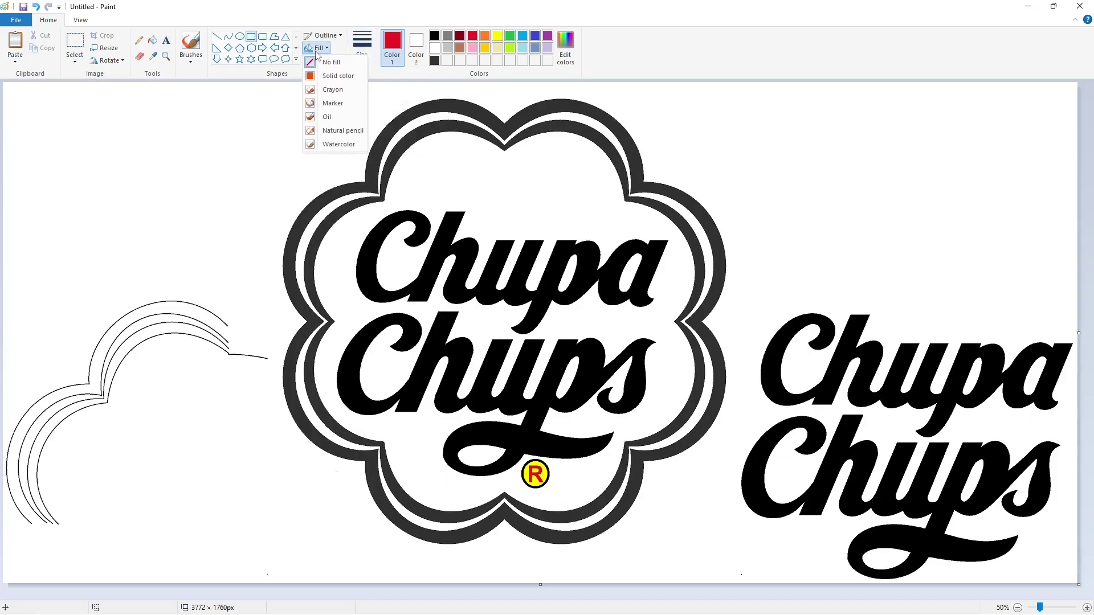
{"action": "left_click", "coordinate": [334, 76]}
{"action": "left_click", "coordinate": [434, 48]}
{"action": "mouse_move", "coordinate": [216, 298]}
{"action": "left_mouse_down"}
{"action": "mouse_move", "coordinate": [24, 527]}
{"action": "mouse_move", "coordinate": [5, 531]}
{"action": "left_mouse_up"}
{"action": "mouse_move", "coordinate": [213, 320]}
{"action": "left_mouse_down"}
{"action": "mouse_move", "coordinate": [254, 374]}
{"action": "mouse_move", "coordinate": [270, 374]}
{"action": "left_mouse_up"}
{"action": "left_click_drag", "start_coordinate": [733, 298], "coordinate": [1085, 587]}
{"action": "left_click", "coordinate": [818, 268]}
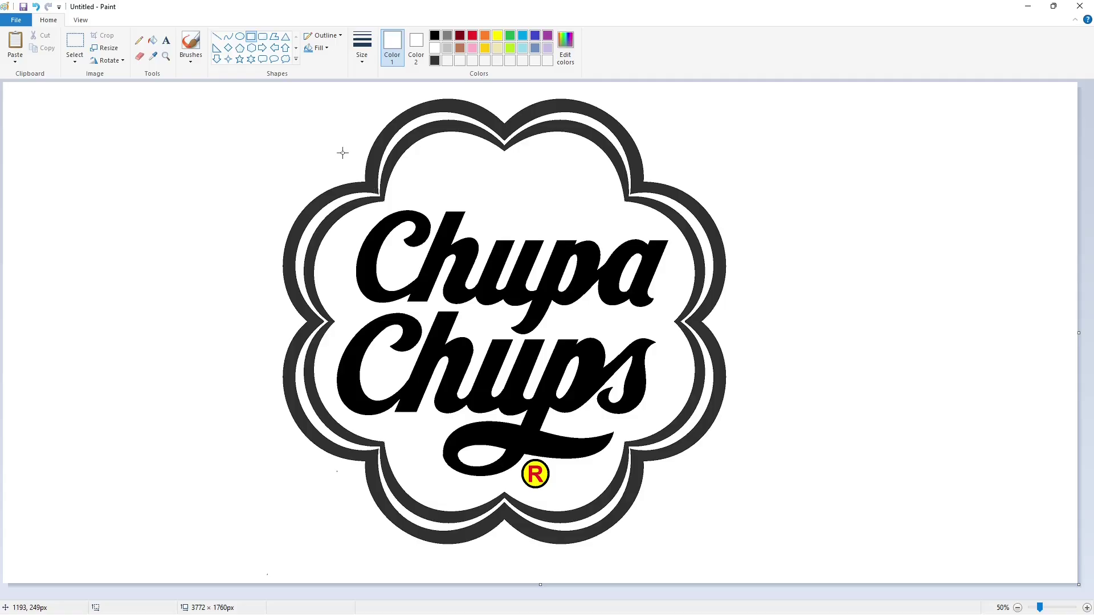
Step: Mix a custom tan color and fill the badge's outer band with it
{"action": "left_click", "coordinate": [460, 48]}
{"action": "left_click", "coordinate": [565, 45]}
{"action": "left_click", "coordinate": [567, 316]}
{"action": "left_click", "coordinate": [561, 315]}
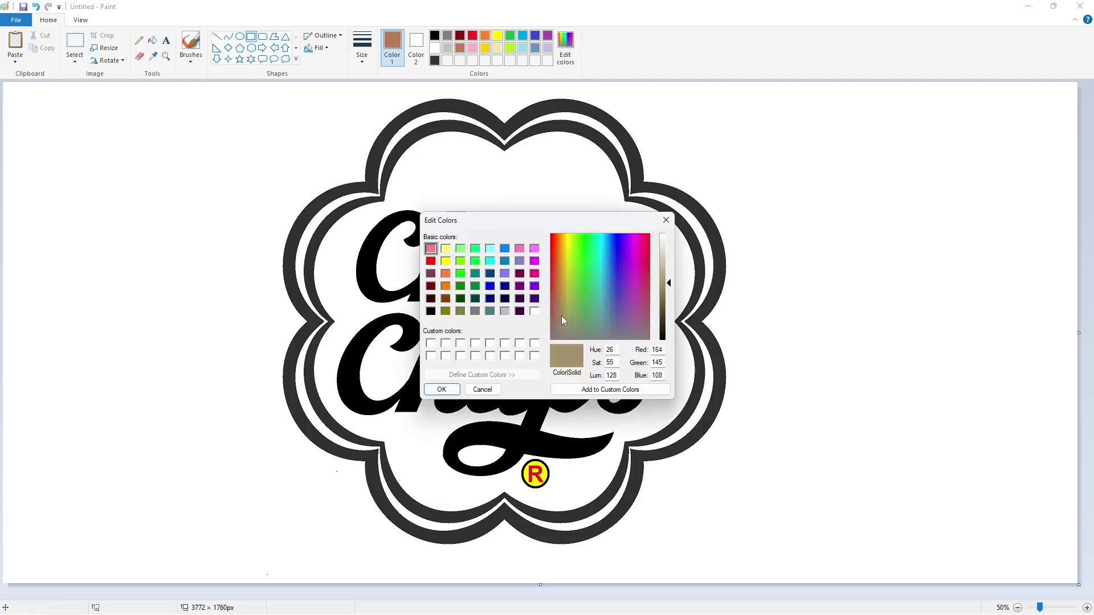
{"action": "left_click", "coordinate": [442, 389]}
{"action": "left_click", "coordinate": [152, 39]}
{"action": "left_click", "coordinate": [404, 120]}
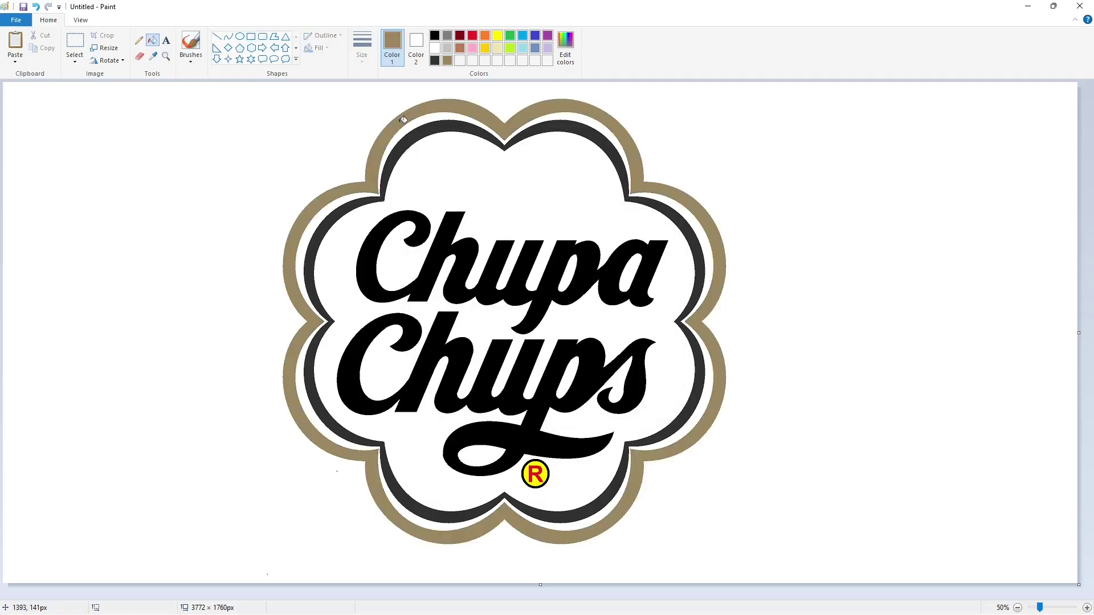
Step: Adjust the tan's brightness and refill the outer band with the new shade
{"action": "left_click", "coordinate": [565, 46]}
{"action": "left_click", "coordinate": [665, 289]}
{"action": "left_click", "coordinate": [441, 389]}
{"action": "left_click", "coordinate": [478, 112]}
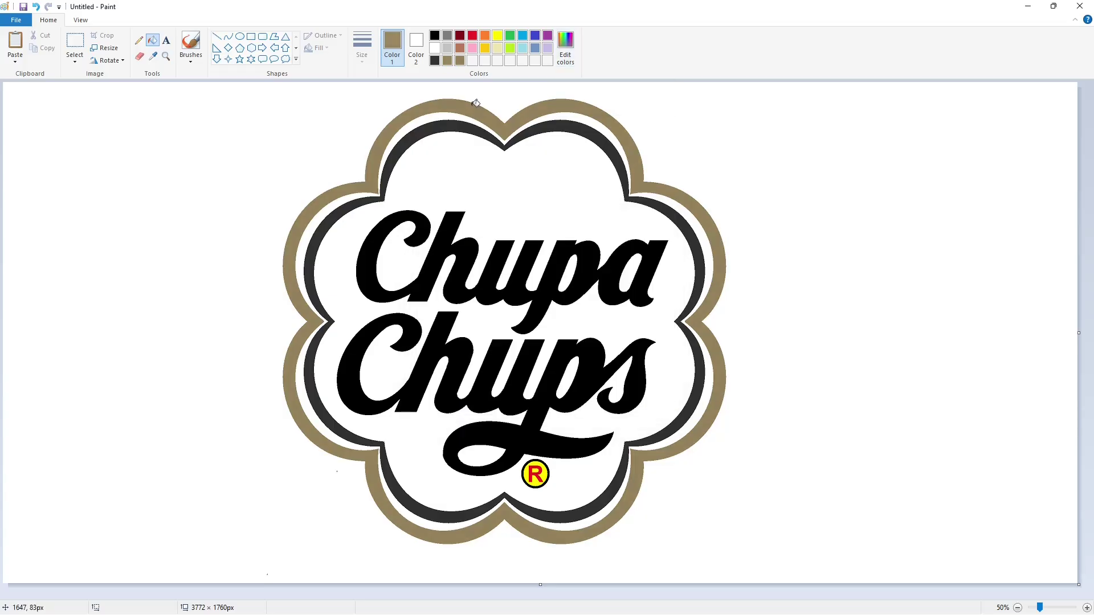
Step: Cover the stray black specks outside the badge with white rectangles
{"action": "left_click", "coordinate": [1086, 608]}
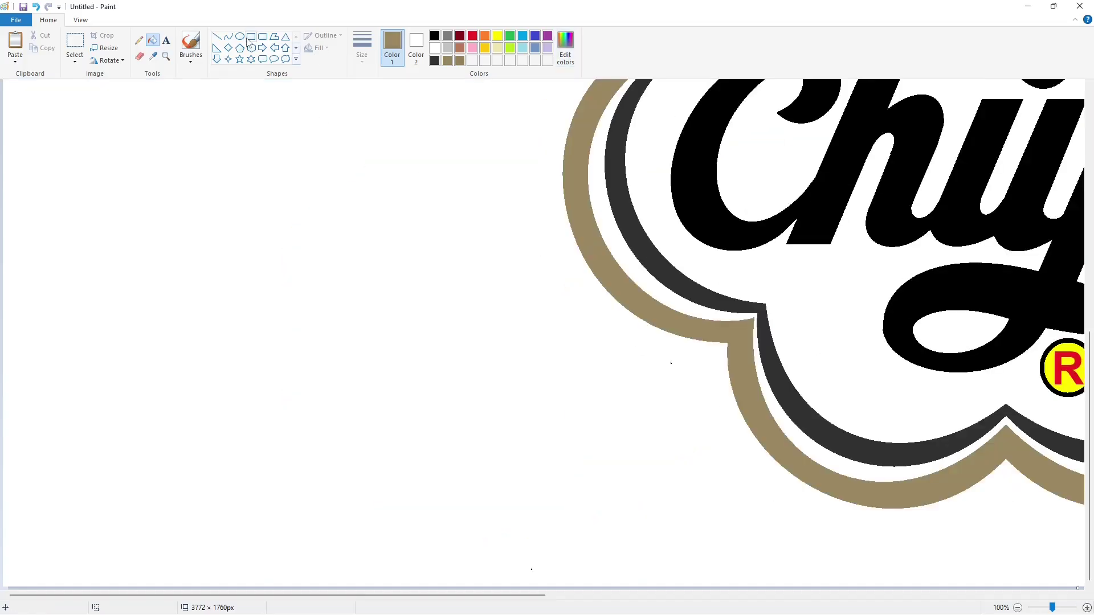
{"action": "left_click", "coordinate": [251, 36]}
{"action": "left_click", "coordinate": [434, 48]}
{"action": "scroll", "coordinate": [771, 559], "scroll_direction": "down", "scroll_amount": 1}
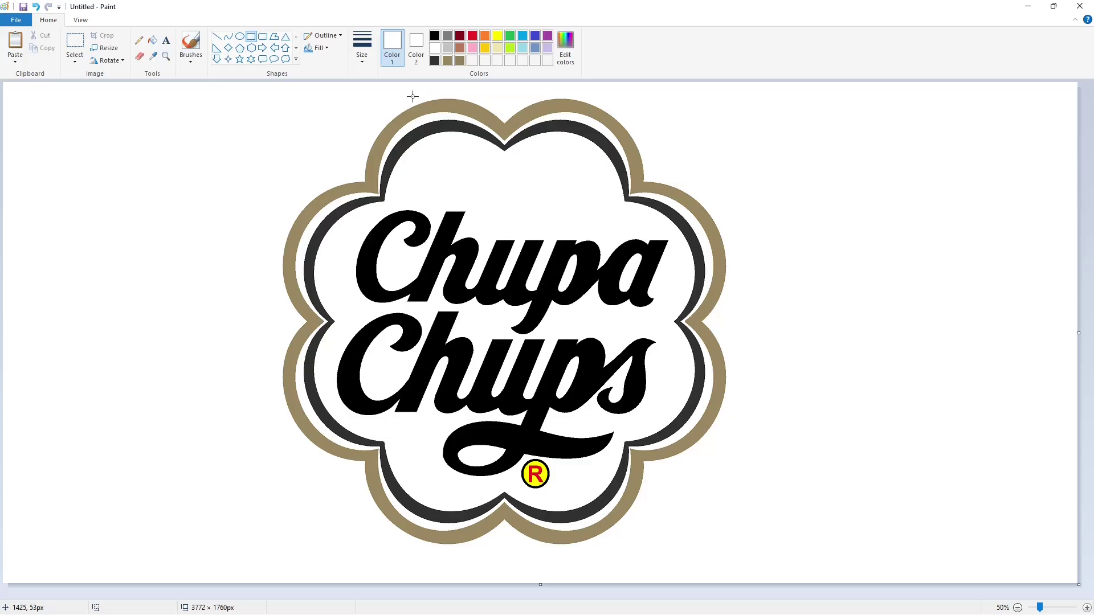
Step: Fill the badge's interior and the enclosed spaces of the lettering with yellow
{"action": "left_click", "coordinate": [498, 35]}
{"action": "left_click", "coordinate": [152, 40]}
{"action": "left_click", "coordinate": [569, 270]}
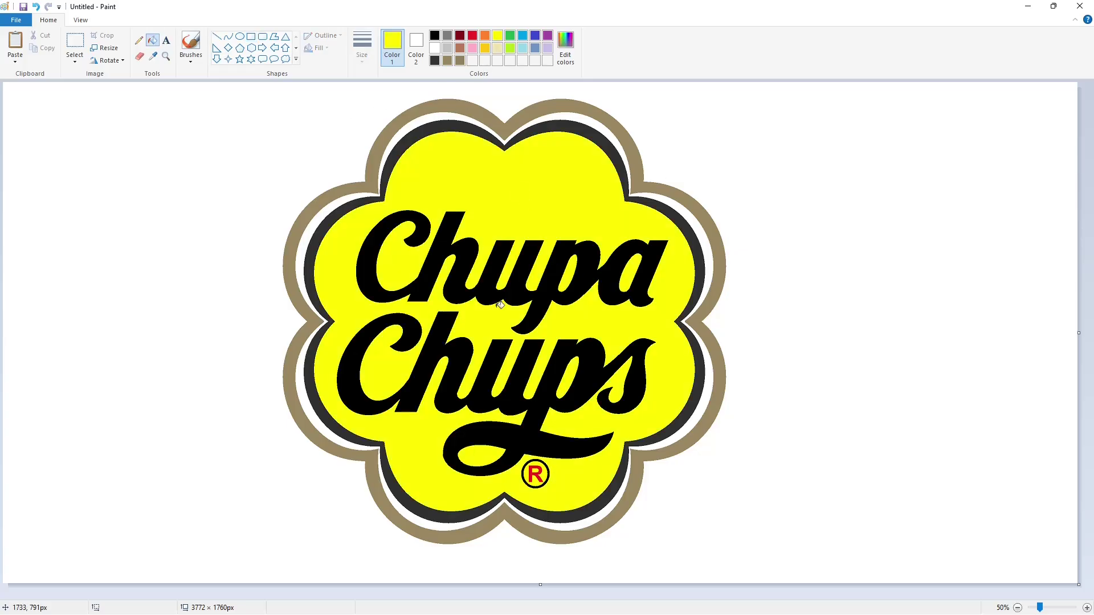
Step: Fill the gap between the badge's bands with red and the inner band with white
{"action": "left_click", "coordinate": [472, 35]}
{"action": "left_click", "coordinate": [454, 113]}
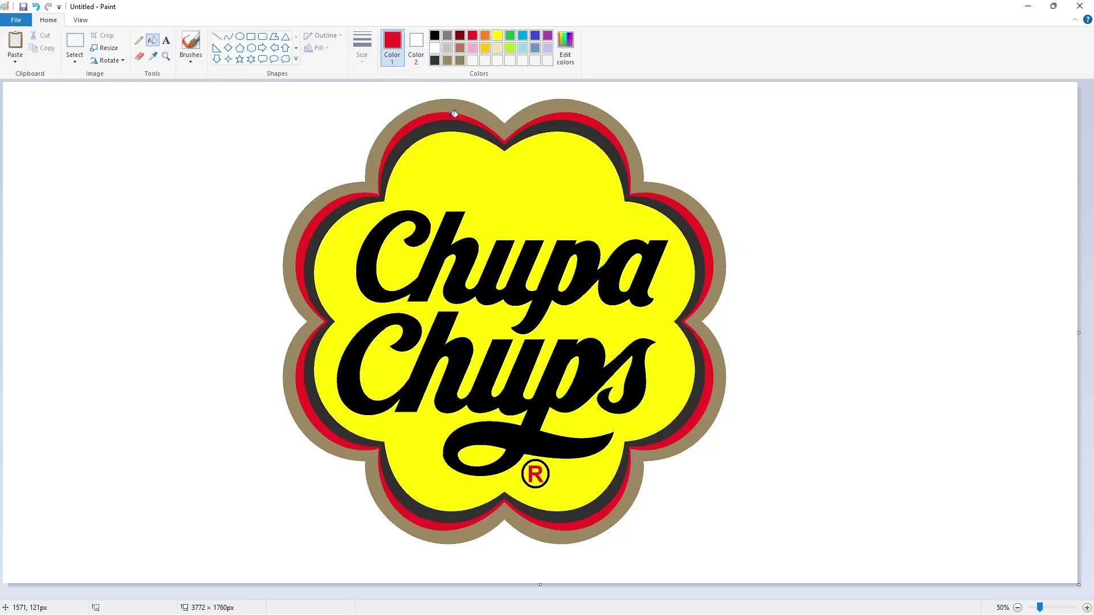
{"action": "left_click", "coordinate": [434, 48]}
{"action": "left_click", "coordinate": [531, 132]}
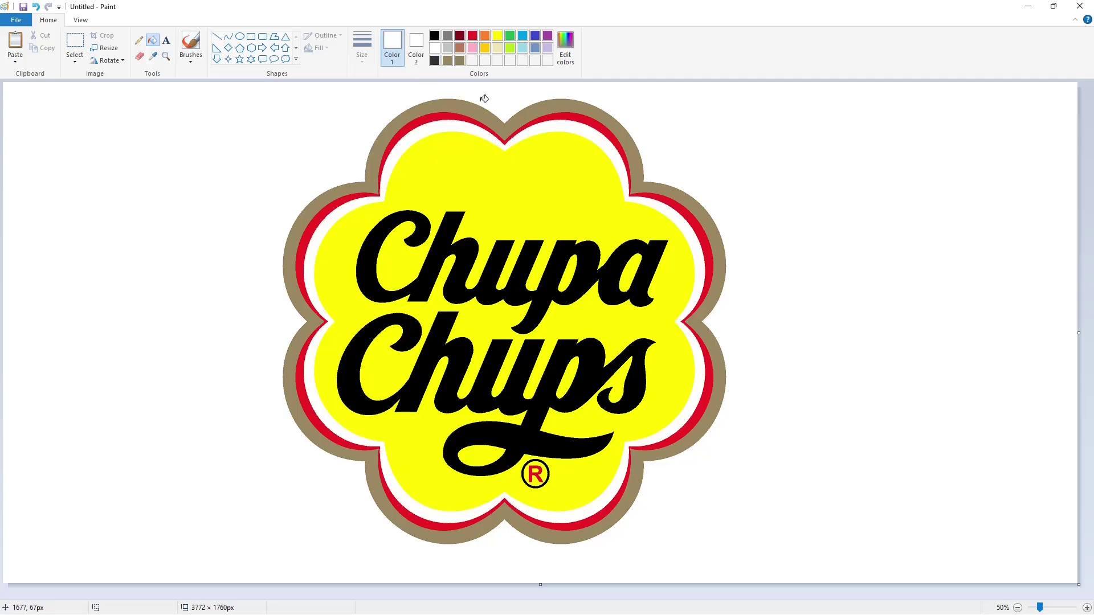
Step: Sample the outer band's tan, change it to RGB 159, 141, 104 and refill the outer band
{"action": "left_click", "coordinate": [152, 56]}
{"action": "left_click", "coordinate": [447, 105]}
{"action": "left_click", "coordinate": [565, 48]}
{"action": "left_click", "coordinate": [669, 284]}
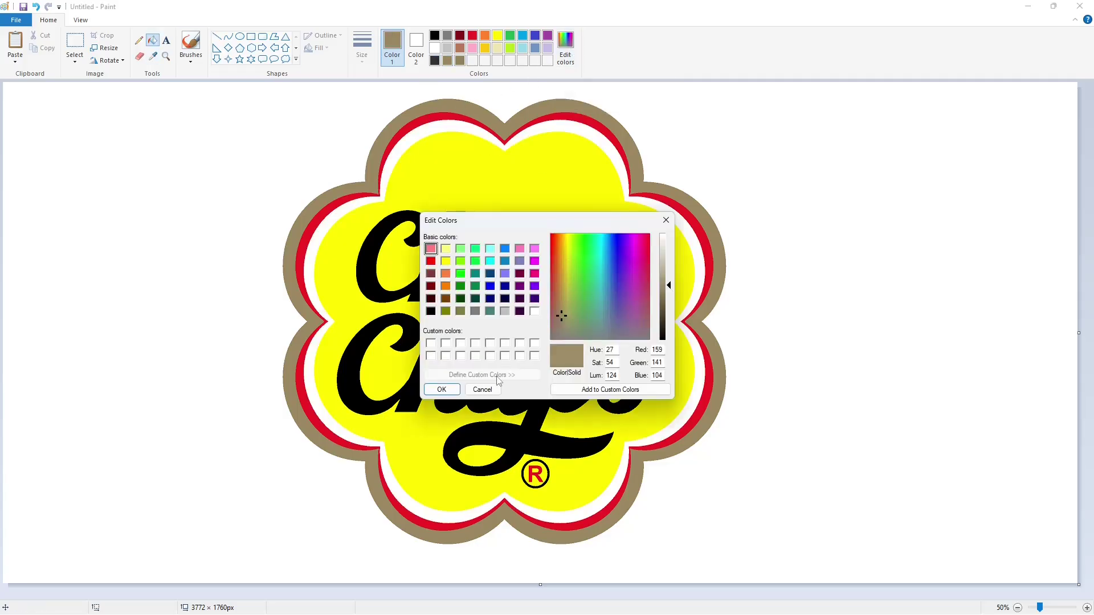
{"action": "left_click", "coordinate": [439, 388]}
{"action": "left_click", "coordinate": [613, 125]}
Step: Fill the "Chupa Chups" lettering and the ring around the "R" with red
{"action": "left_click", "coordinate": [473, 36]}
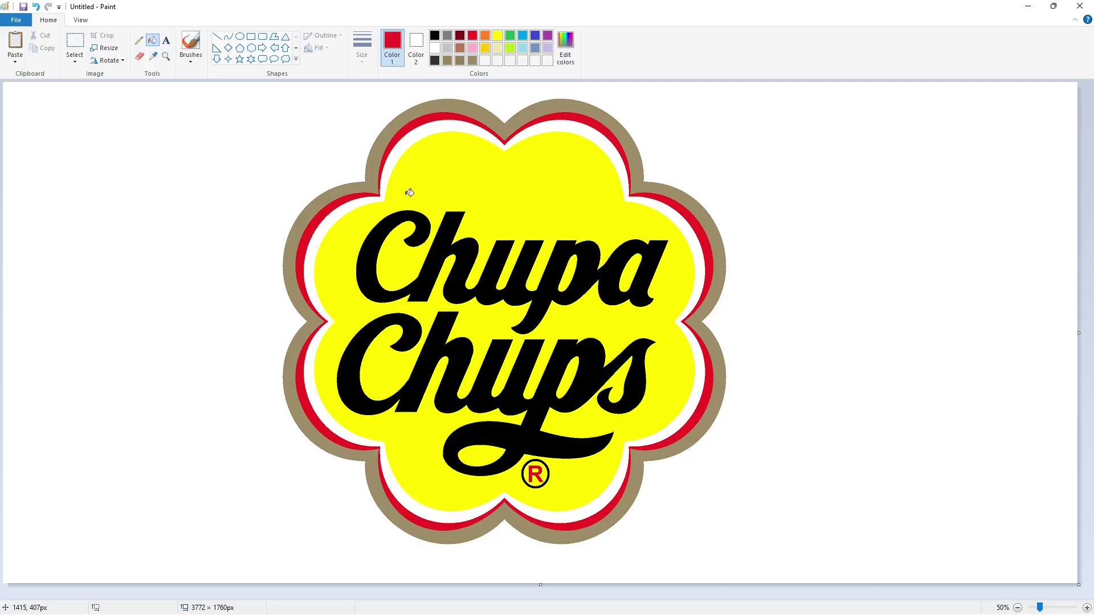
{"action": "left_click", "coordinate": [373, 263]}
{"action": "left_click", "coordinate": [422, 335]}
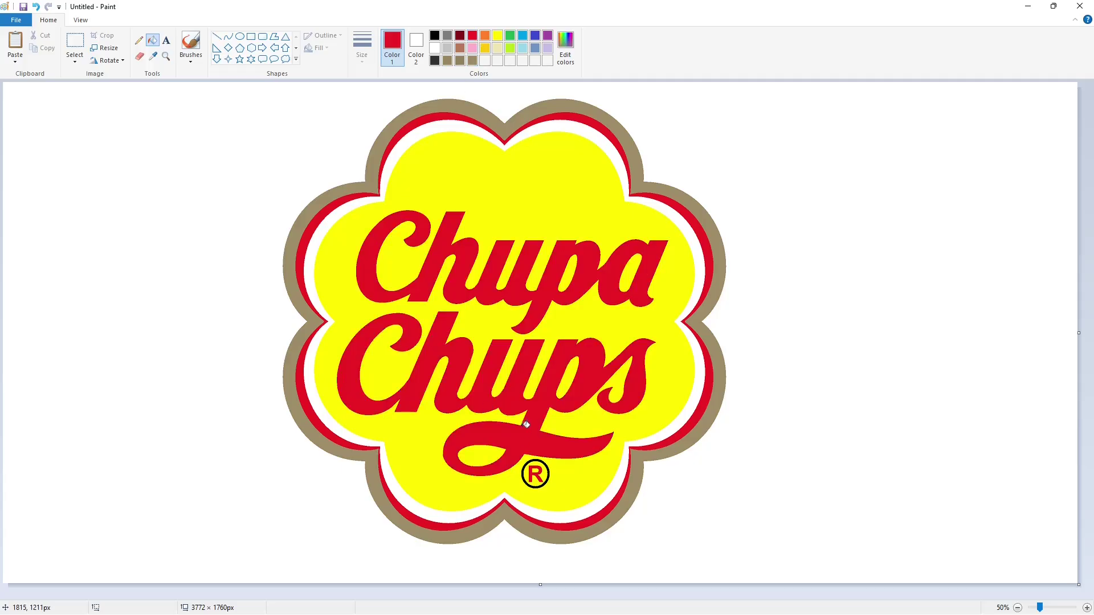
{"action": "left_click", "coordinate": [549, 466]}
Step: Lighten the yellow into a custom shade and refill the badge's interior and enclosed letter spaces with it
{"action": "left_click", "coordinate": [498, 38]}
{"action": "left_click", "coordinate": [565, 46]}
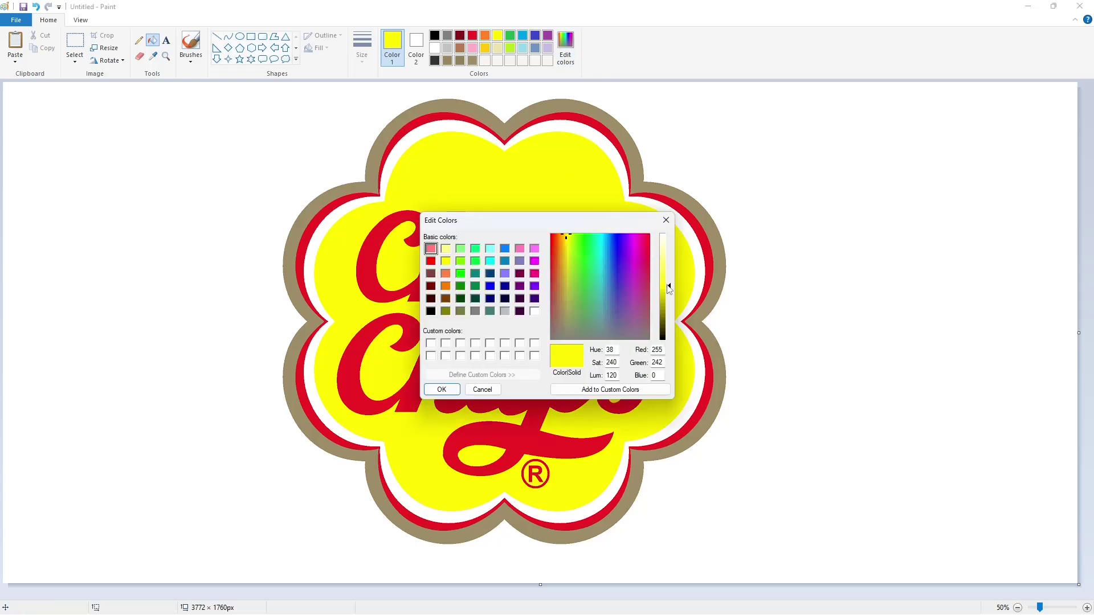
{"action": "left_click_drag", "start_coordinate": [668, 287], "coordinate": [667, 281]}
{"action": "left_click", "coordinate": [453, 388]}
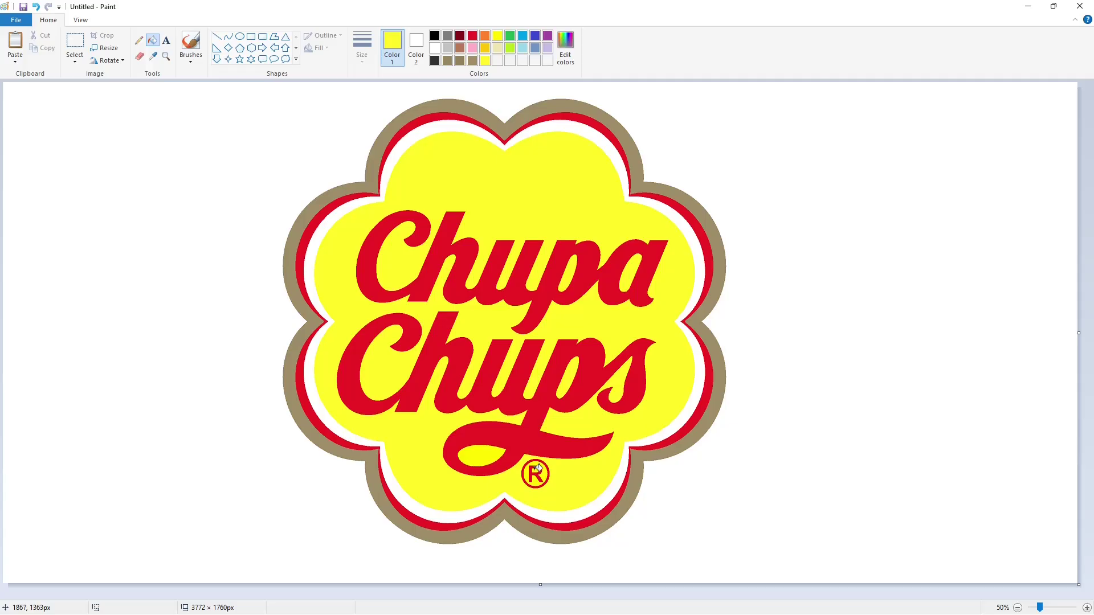
{"action": "left_click", "coordinate": [481, 454]}
Step: Add a custom red based on the standard palette red for recoloring the logo
{"action": "left_click", "coordinate": [473, 36]}
{"action": "left_click", "coordinate": [566, 45]}
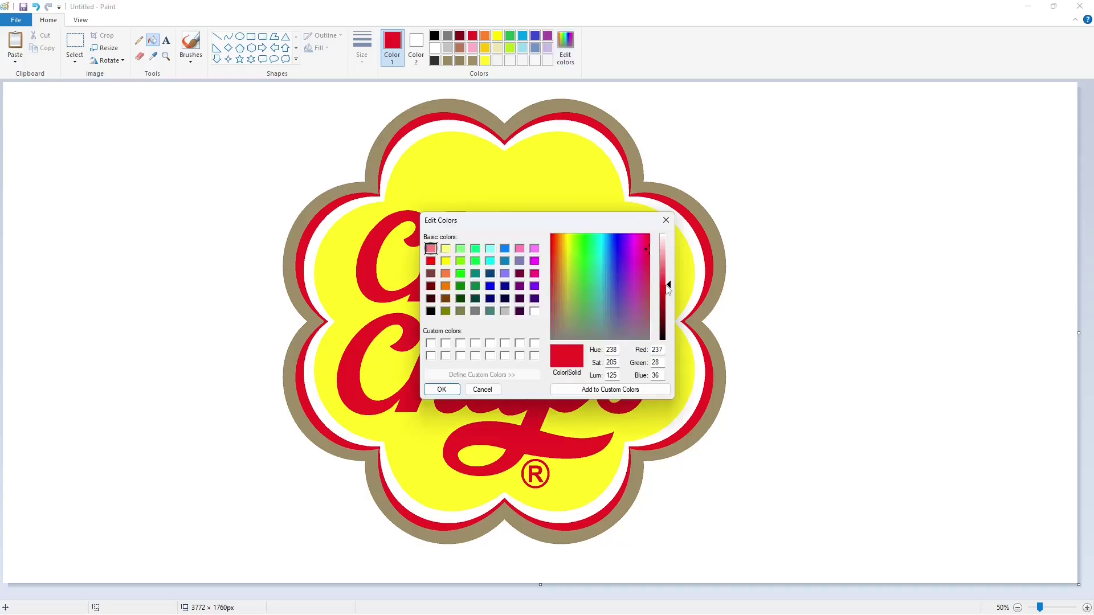
{"action": "left_click", "coordinate": [442, 390]}
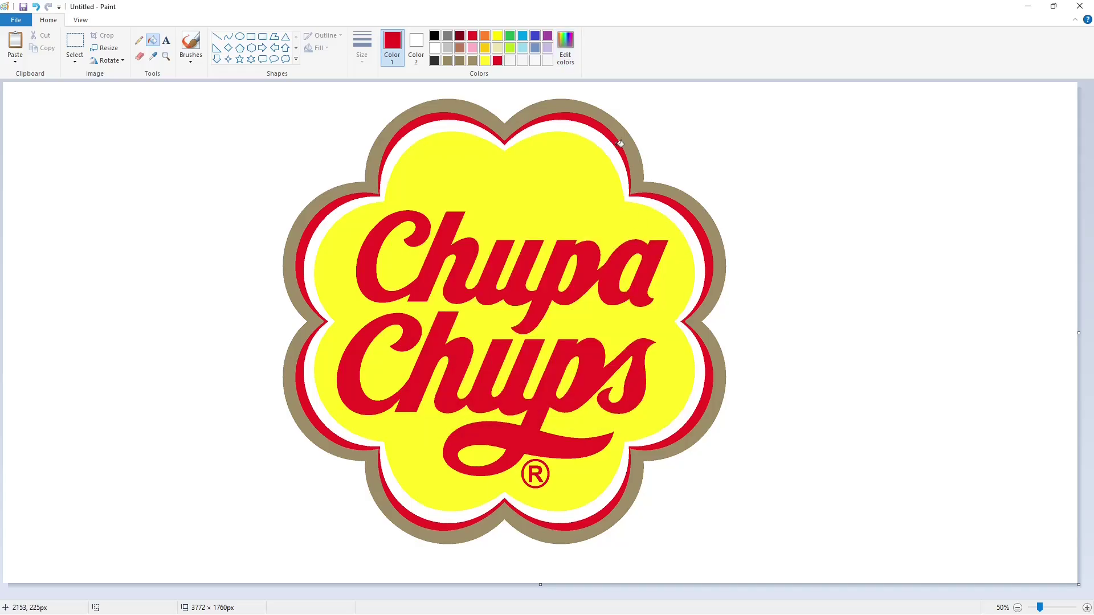